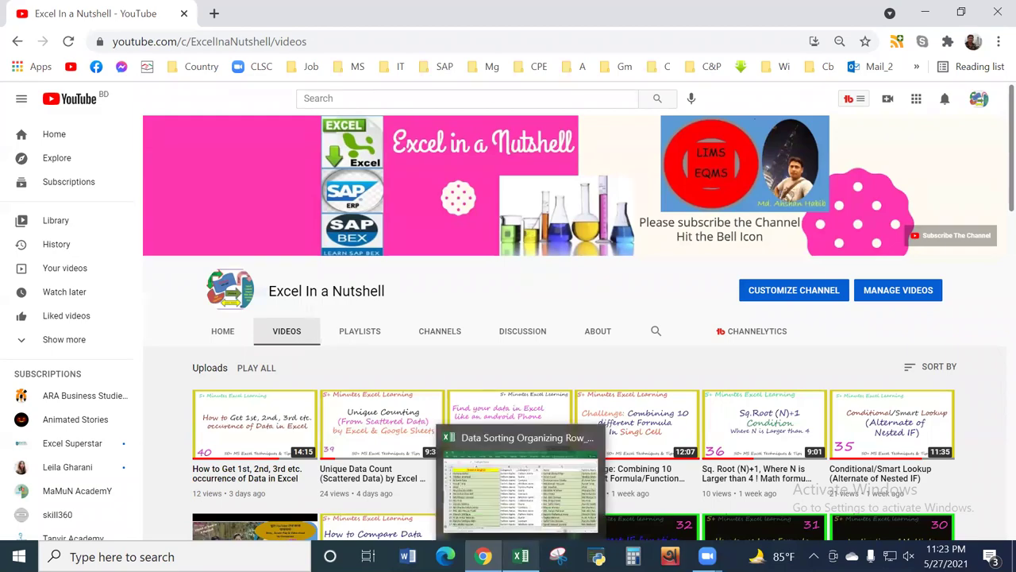
Step: Switch to the Excel workbook "Data Sorting Organizing Row_Column Conversion" and look over its data sheet
click(524, 492)
click(486, 328)
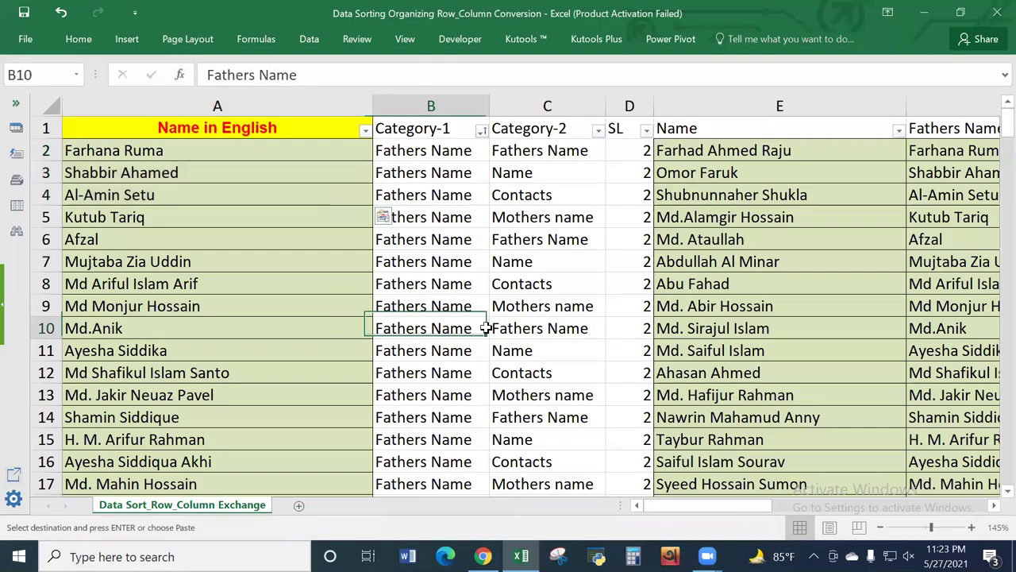
scroll(307, 333, down, 3)
scroll(306, 333, up, 3)
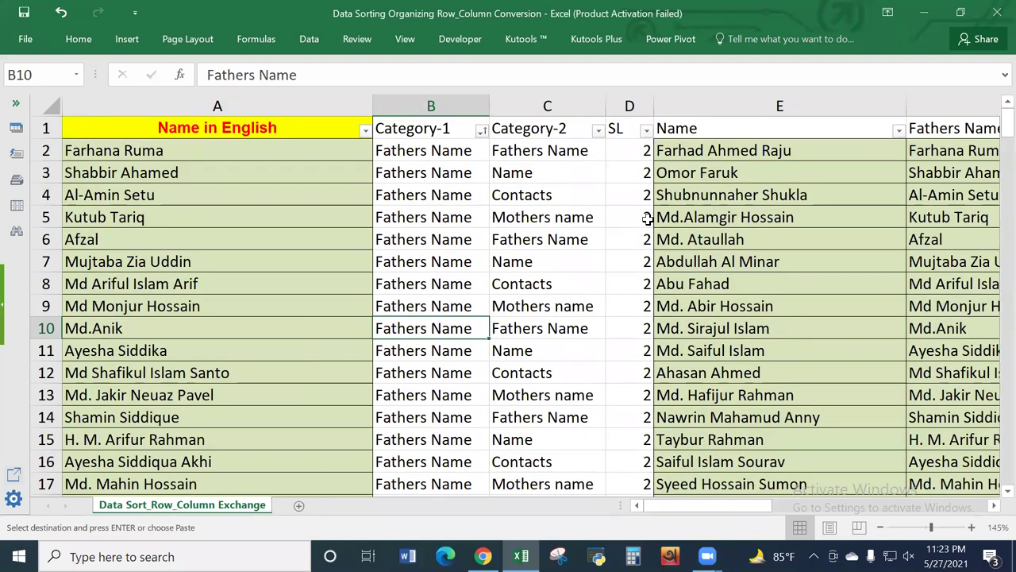
Step: Examine the Name in English column, the Category-1 to SL columns, and the Name, Fathers Name and Mothers name columns
click(215, 106)
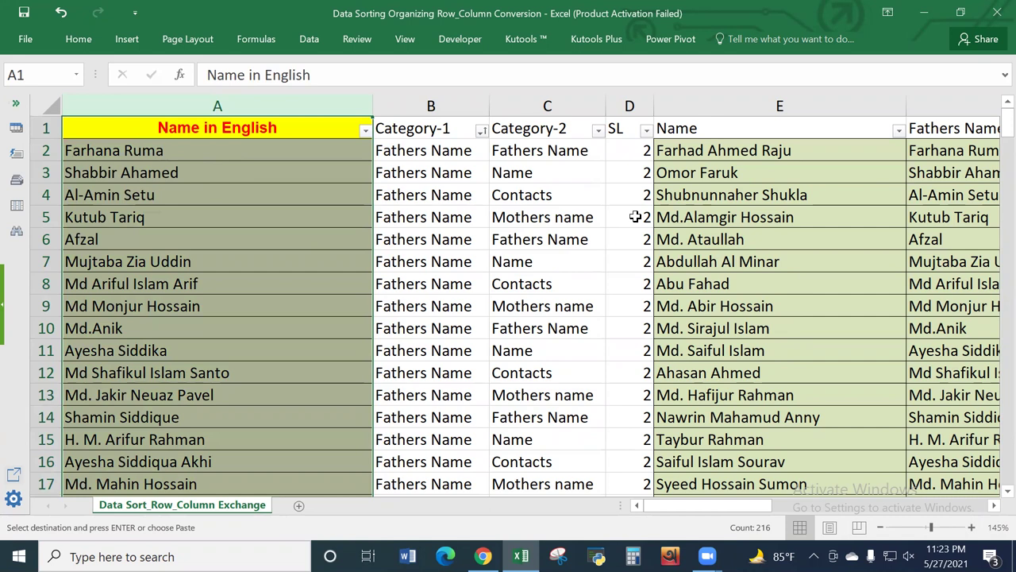
drag(431, 105, 635, 106)
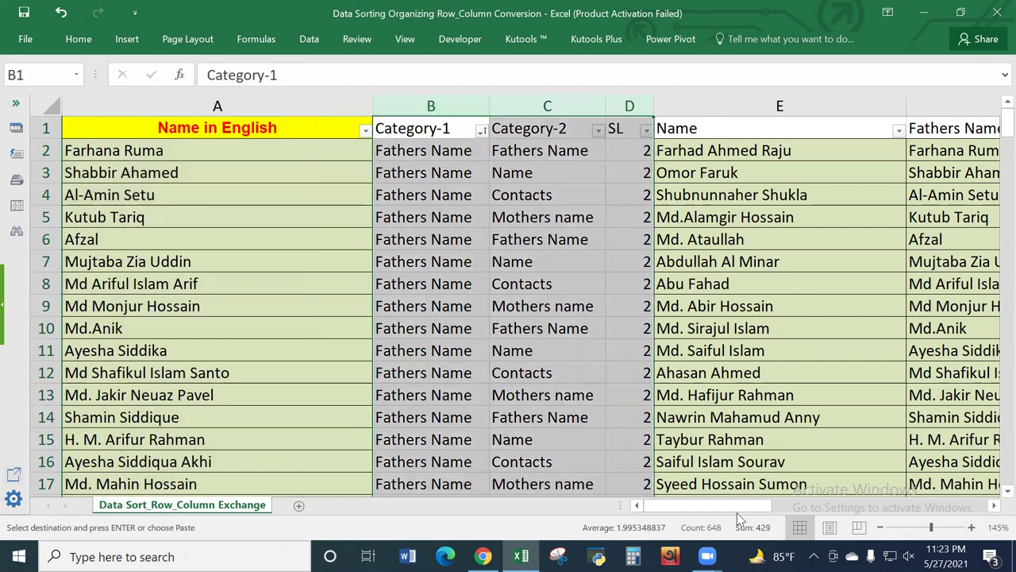
drag(737, 507, 790, 505)
drag(484, 104, 906, 127)
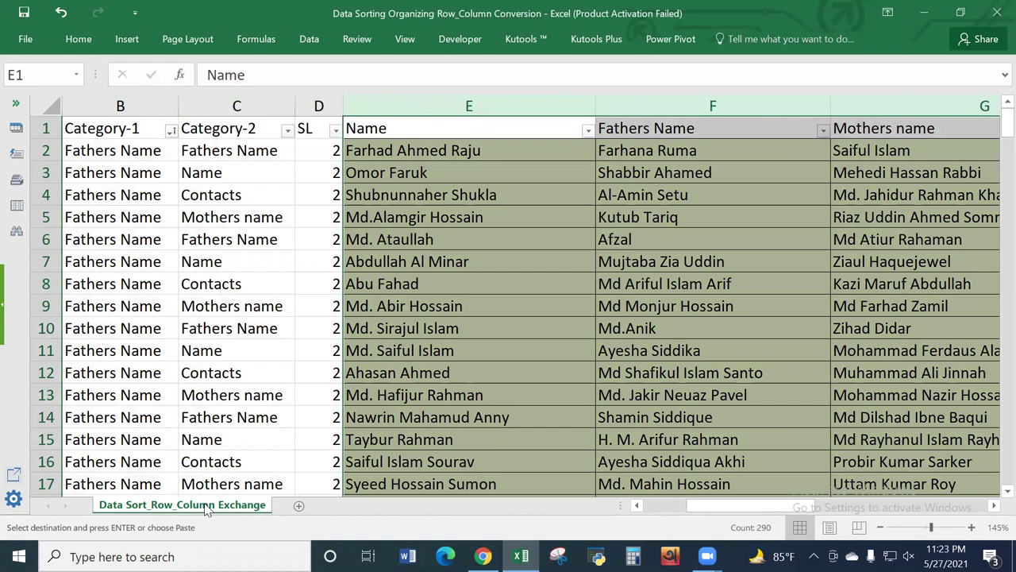
click(366, 381)
click(321, 377)
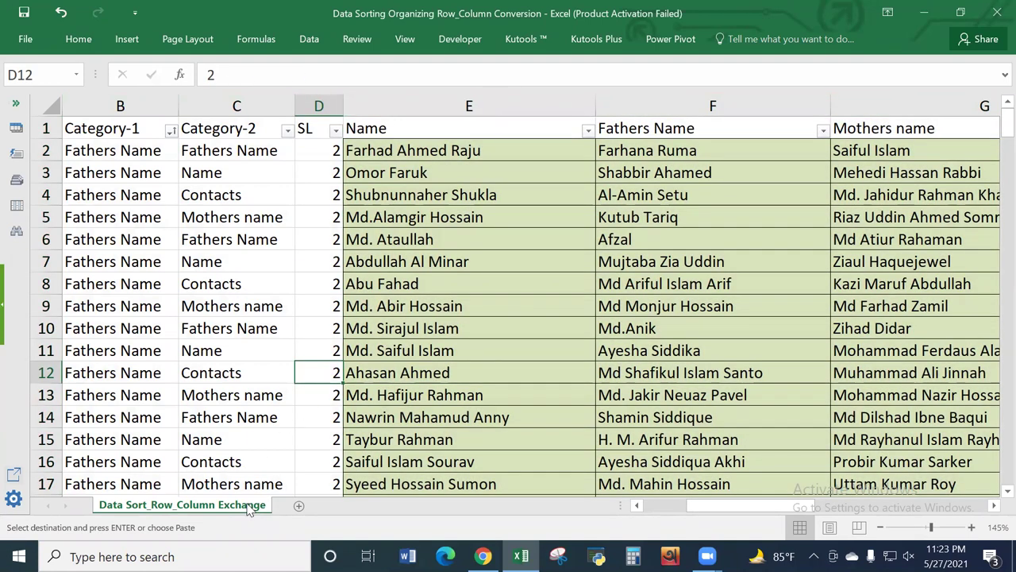
Step: Duplicate the Data Sort_Row_Column Exchange sheet ahead of the original and add a blank sheet after it, returning to the copy
drag(246, 508, 289, 506)
drag(289, 506, 290, 508)
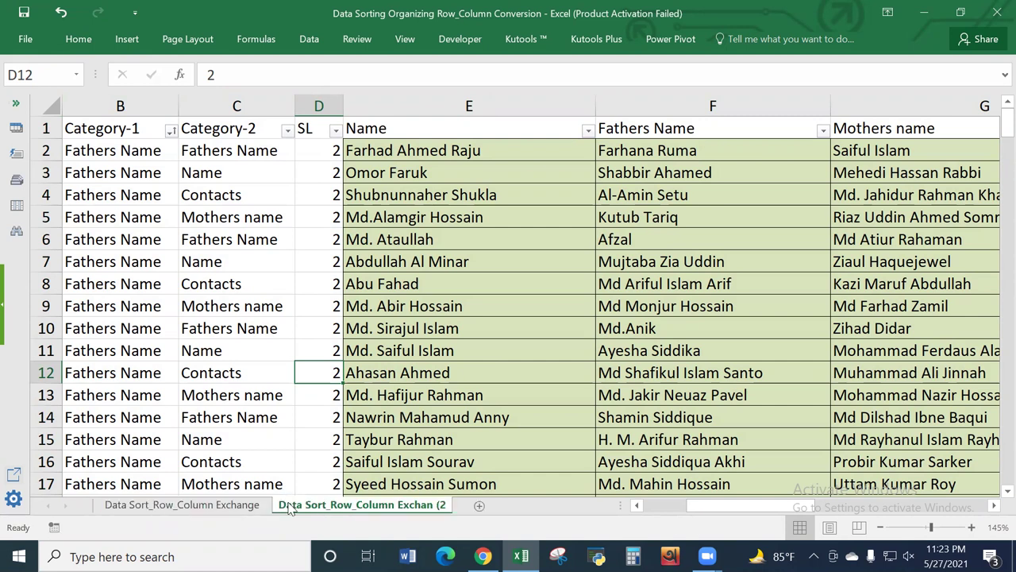
click(246, 506)
click(331, 511)
drag(332, 510, 161, 500)
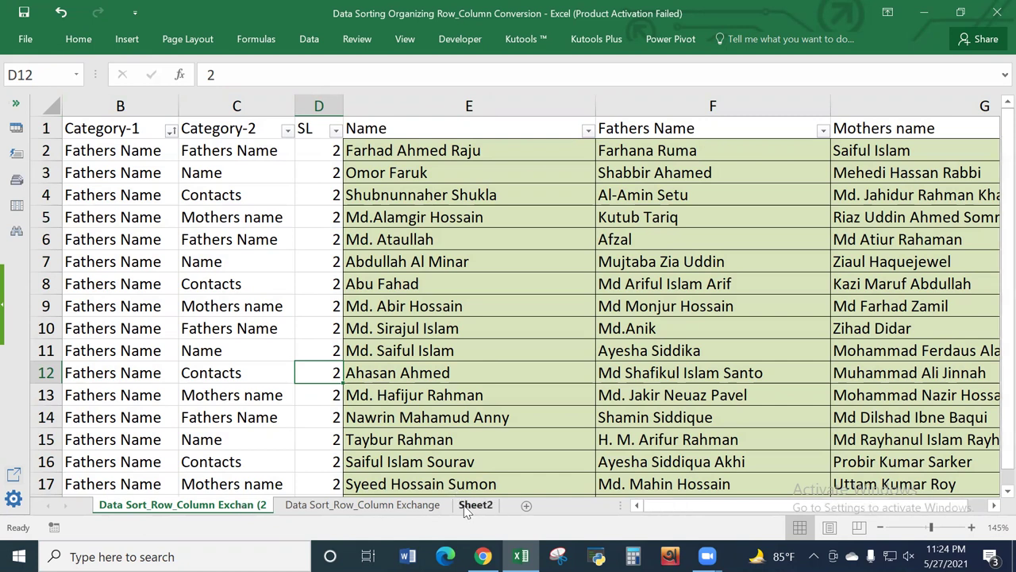
click(465, 506)
click(245, 509)
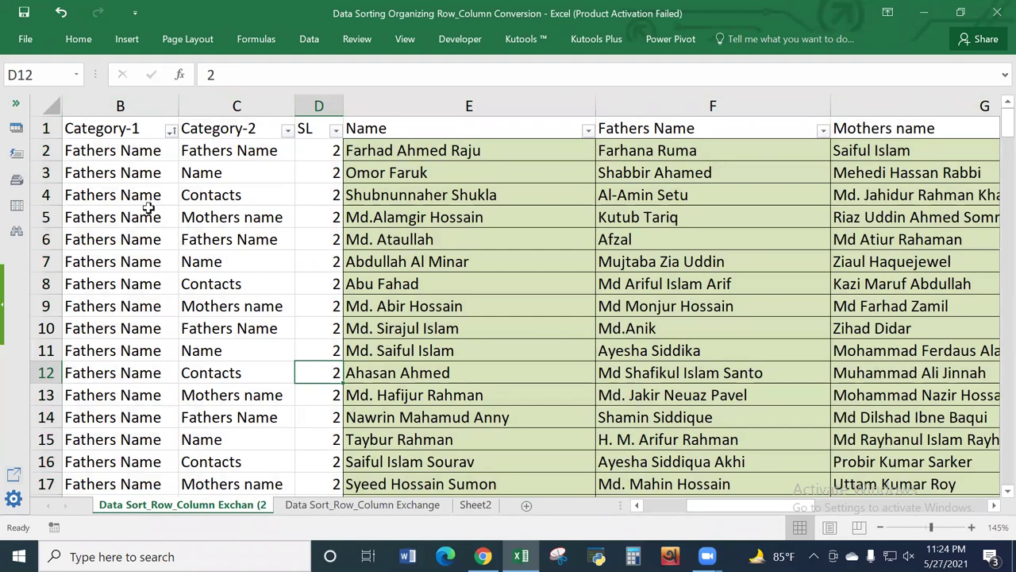
Step: Delete the Category-1, Category-2 and SL columns (B to D) from the sheet copy and undo the deletion
drag(124, 106, 336, 106)
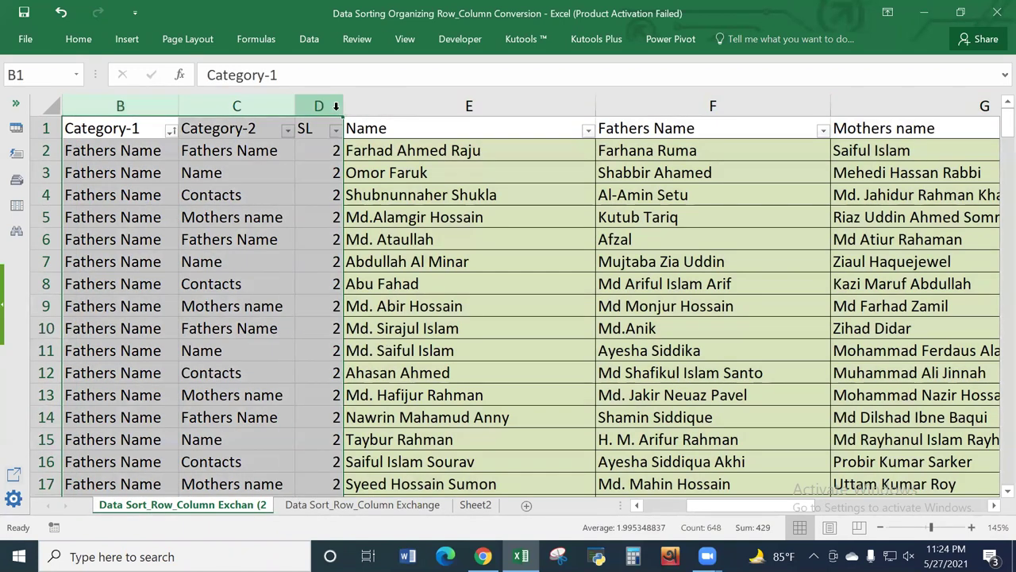
key(ctrl+minus)
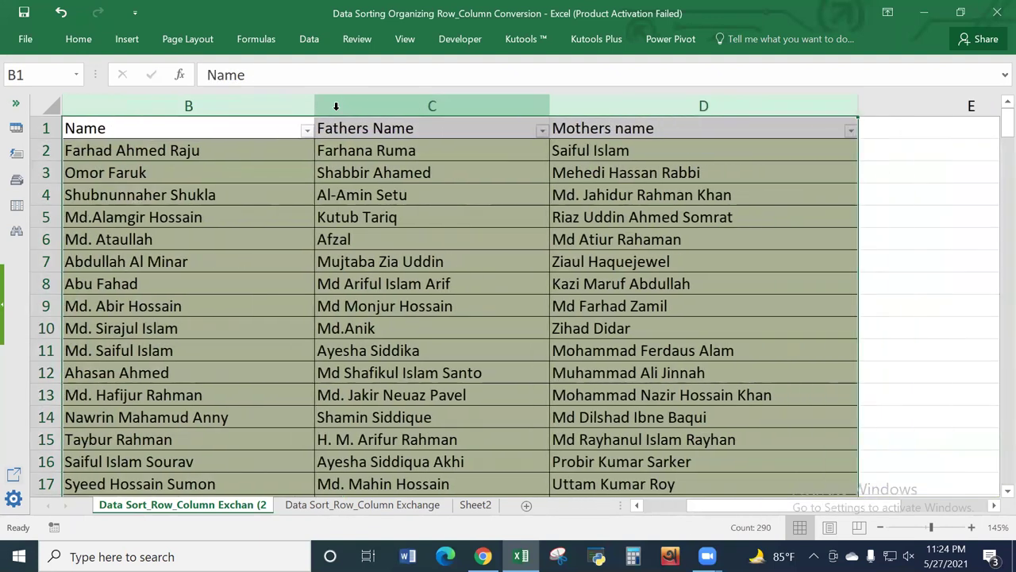
scroll(385, 314, down, 1)
scroll(389, 320, up, 1)
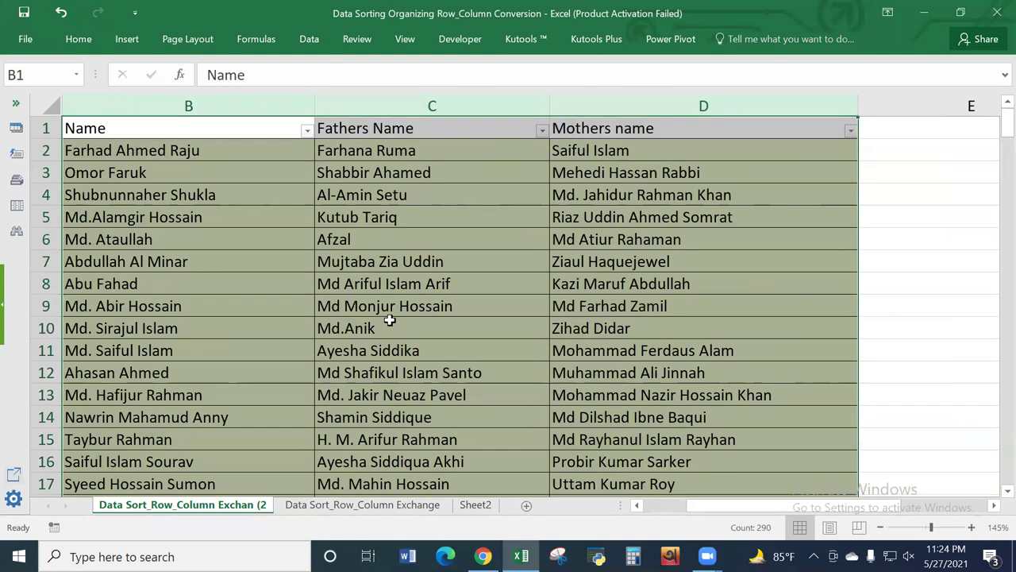
click(265, 195)
drag(198, 127, 604, 127)
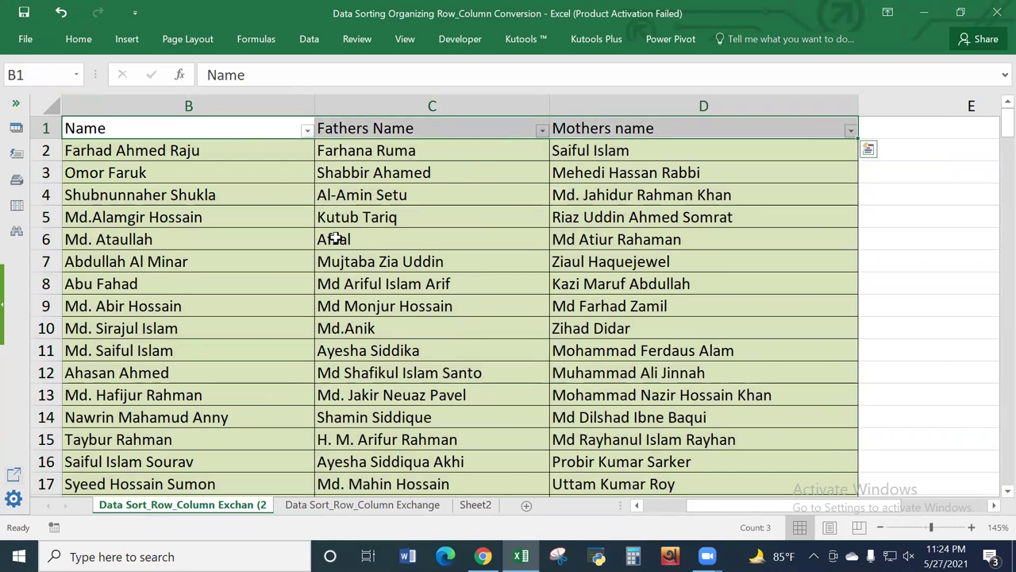
click(238, 211)
click(198, 131)
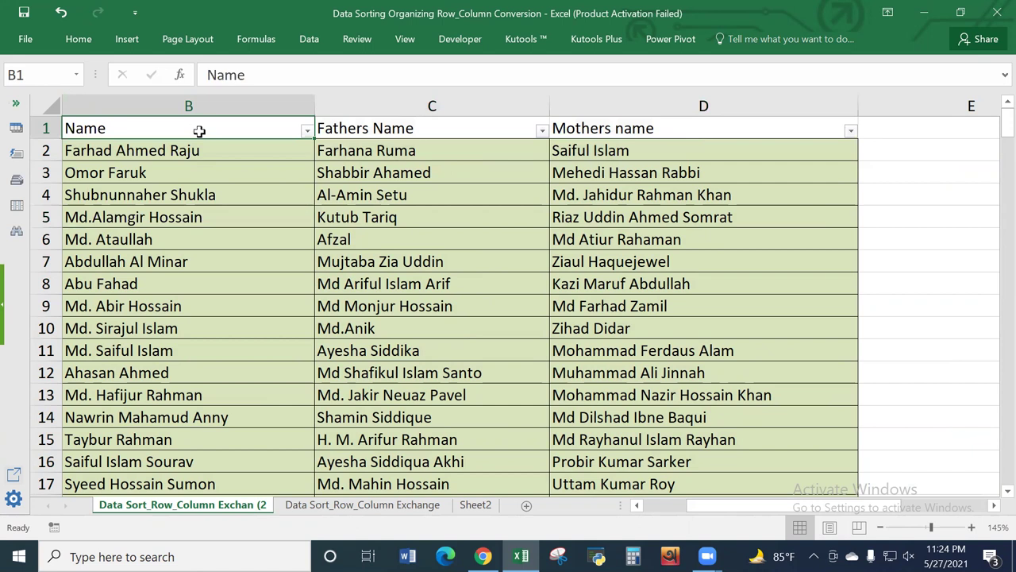
key(ctrl+z)
Step: Check how far the table extends across its columns along row 4
click(93, 173)
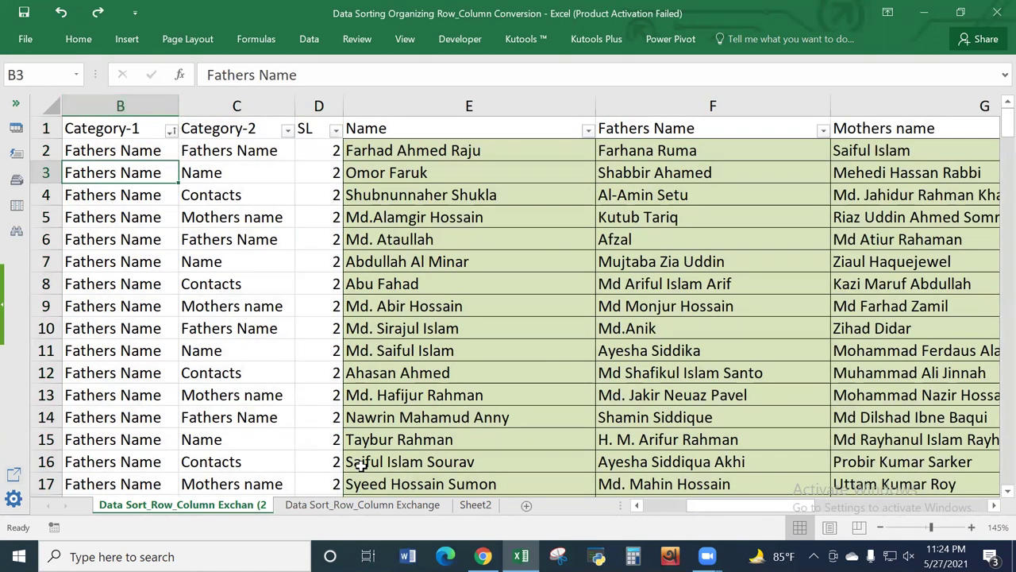
scroll(229, 202, left, 1)
click(230, 201)
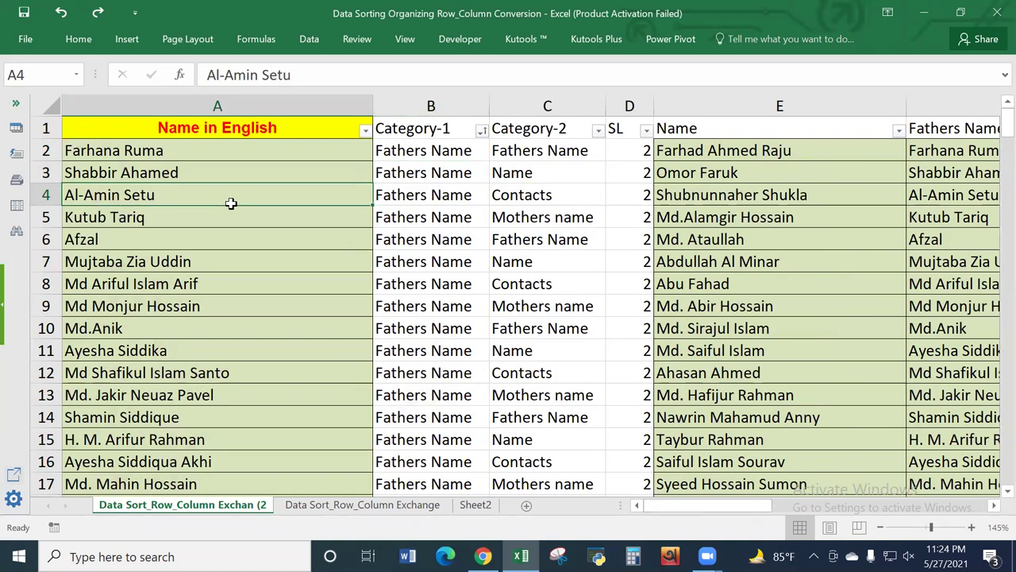
key(ctrl+Right)
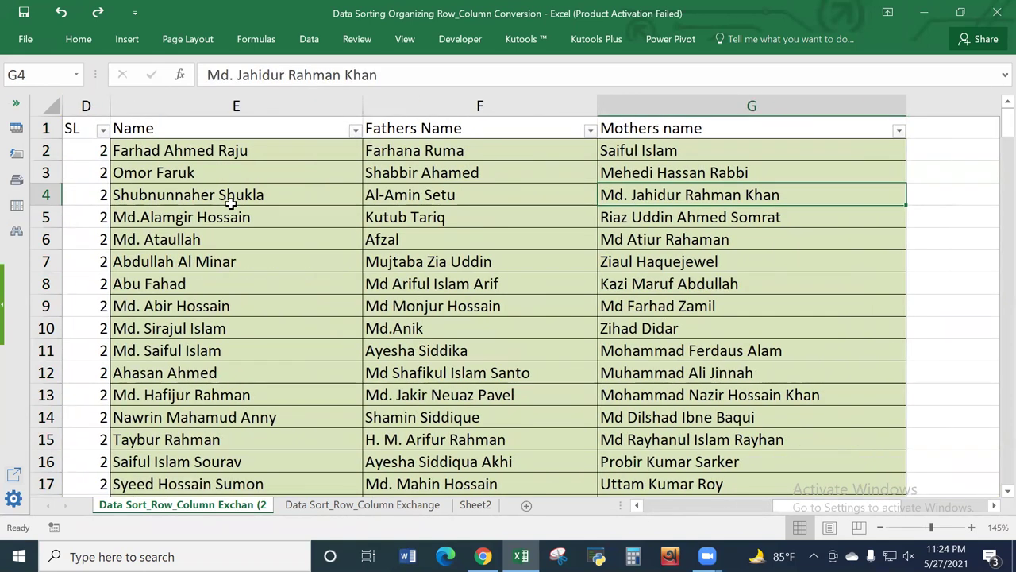
key(ctrl+Right)
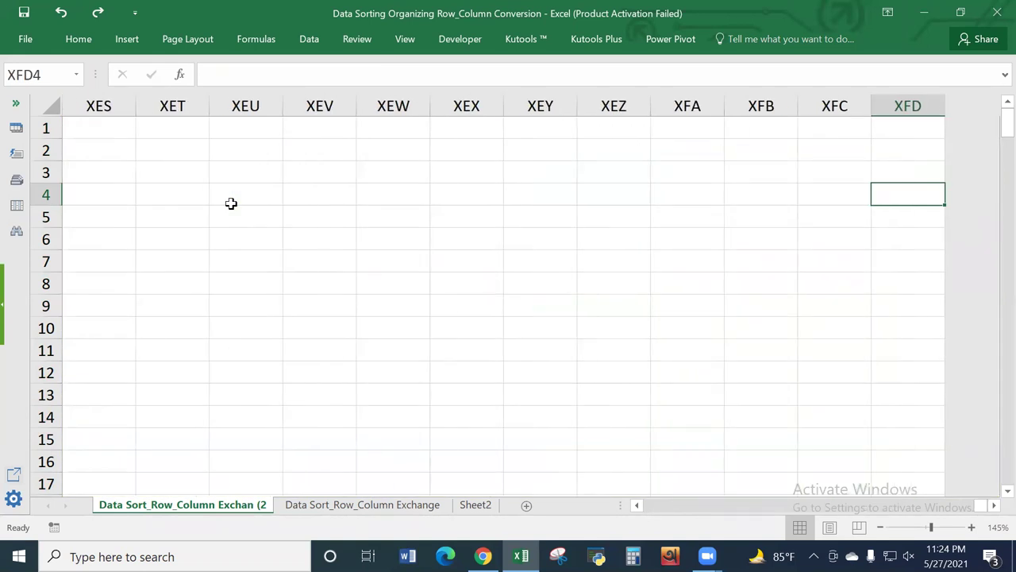
key(ctrl+Home)
Step: Delete columns A to D, from Name in English through SL, in the sheet copy
click(159, 148)
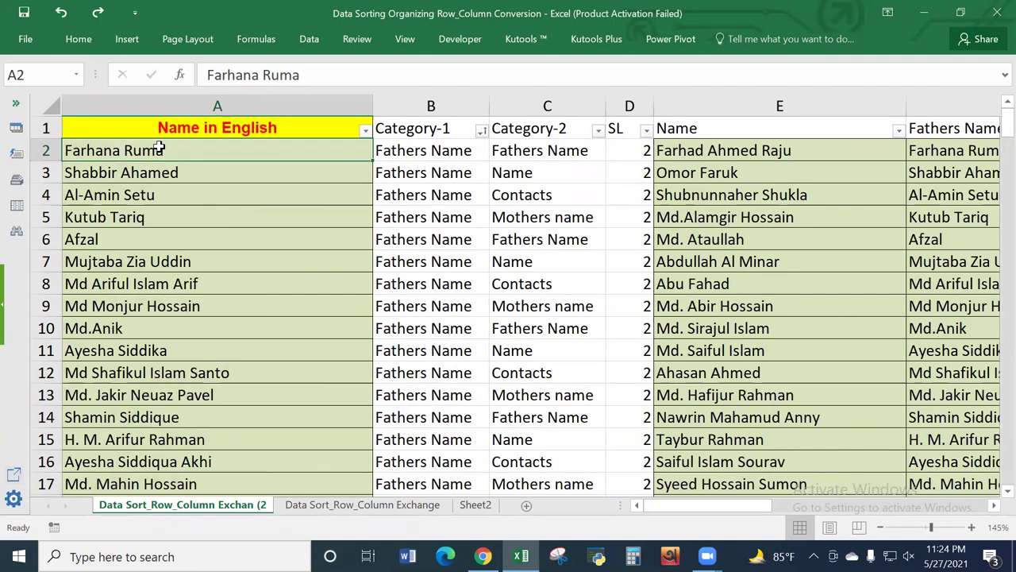
key(shift+Right)
key(shift+Right)
key(shift+Right)
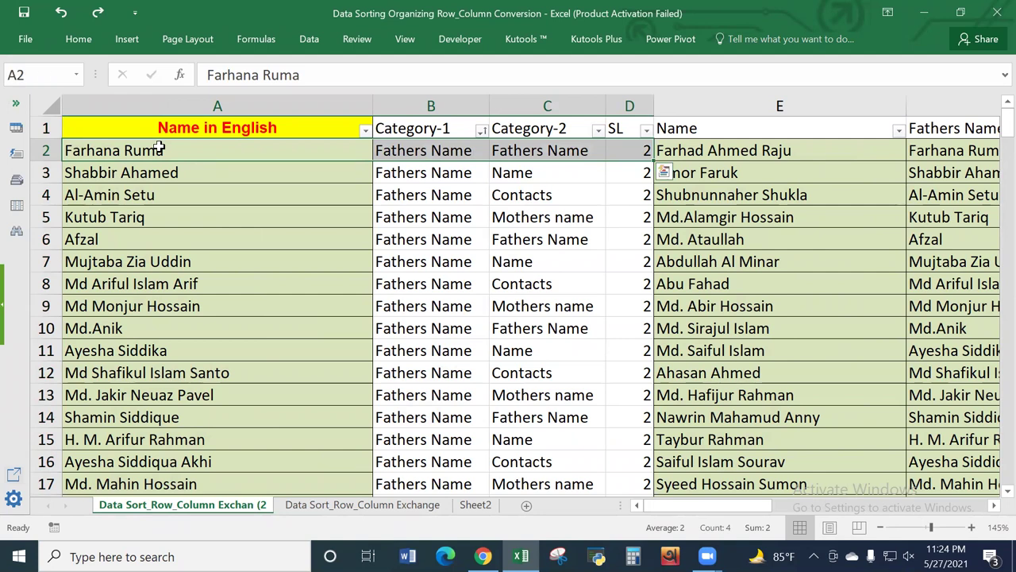
key(ctrl+shift+Down)
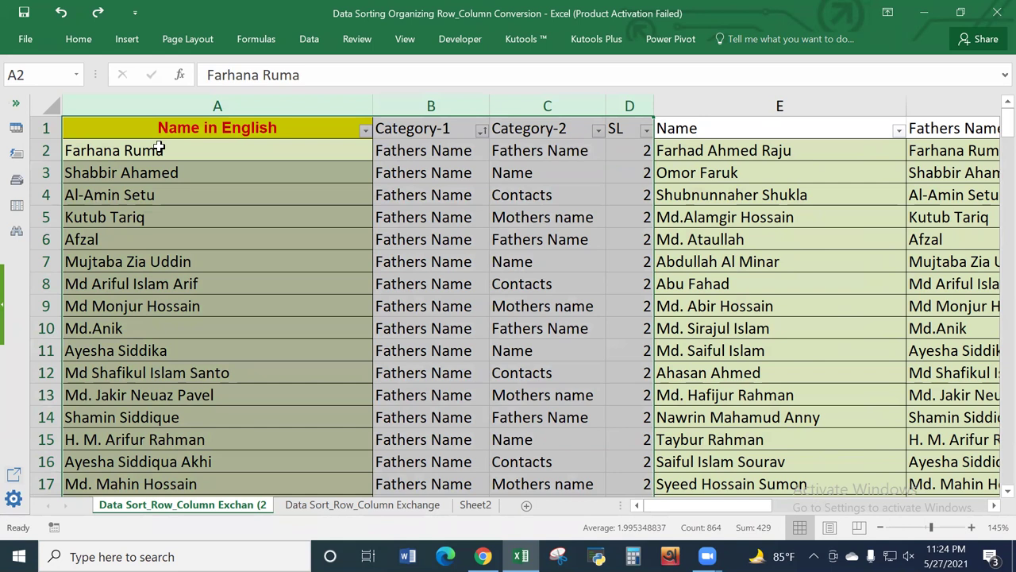
key(ctrl+y)
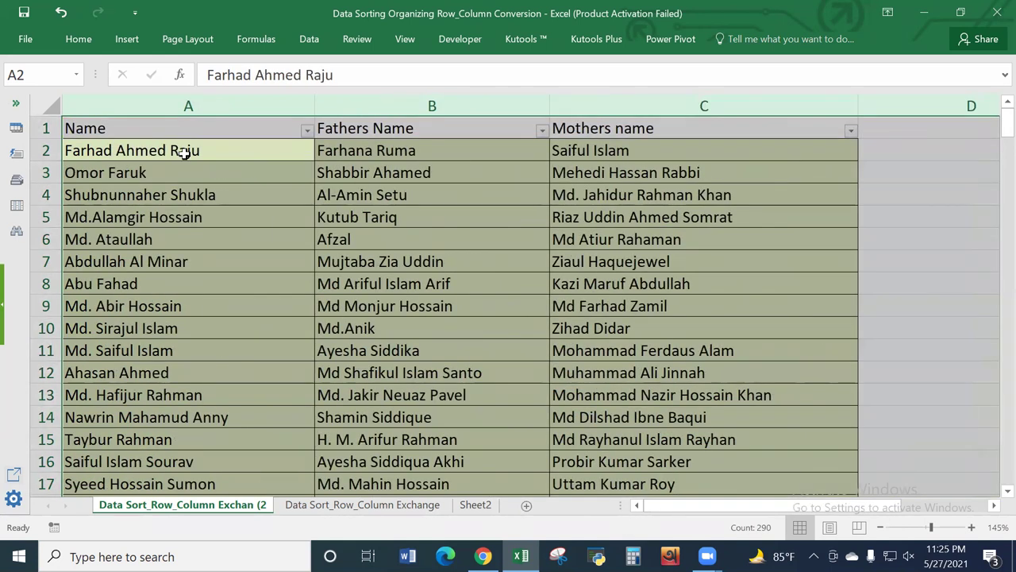
click(199, 219)
click(199, 146)
drag(206, 100, 706, 100)
right_click(715, 106)
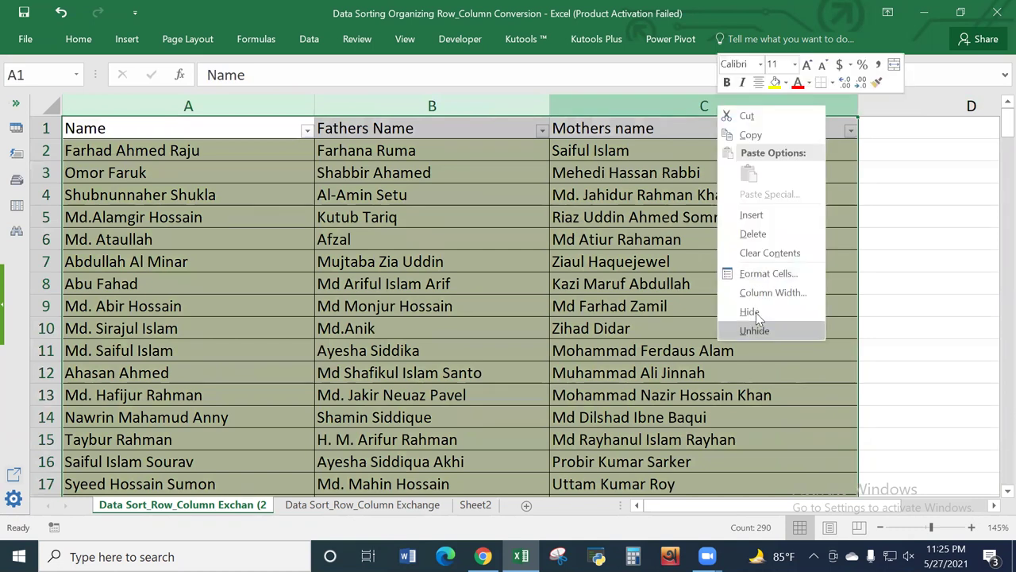
click(622, 236)
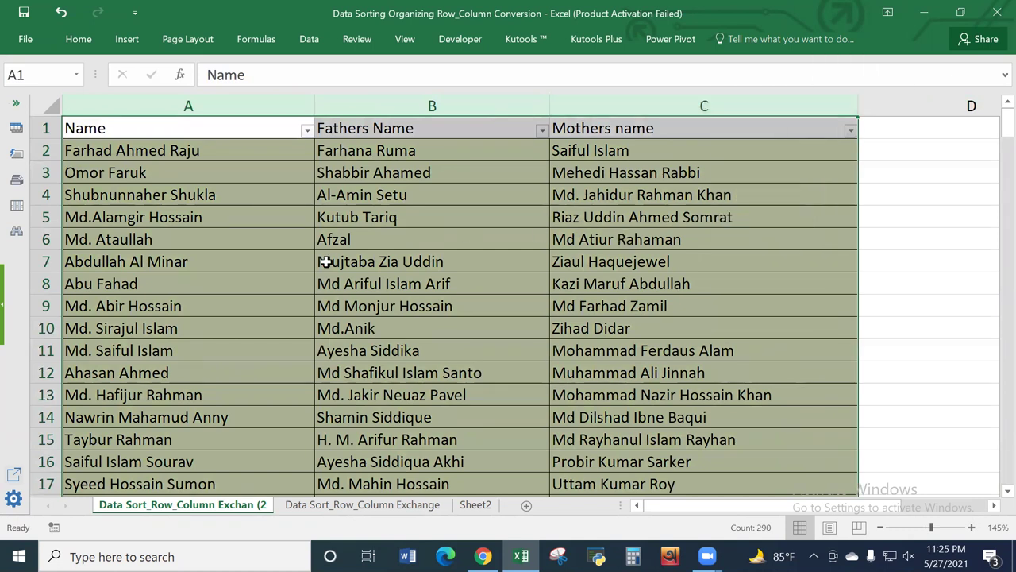
click(225, 191)
click(188, 134)
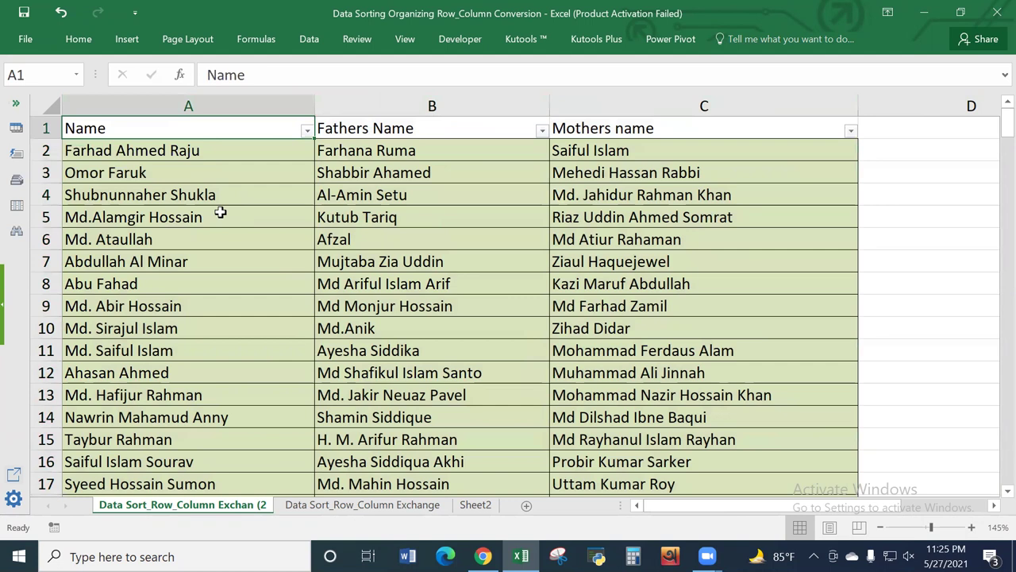
click(235, 172)
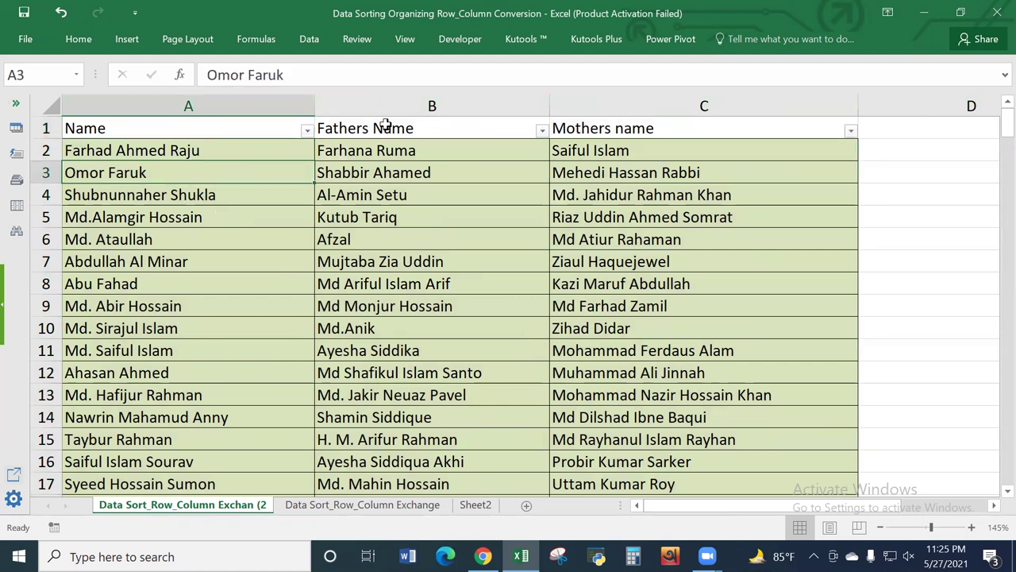
Step: Center the Name, Fathers Name and Mothers name headers in A1:C1 horizontally
click(385, 127)
drag(229, 127, 558, 129)
click(79, 39)
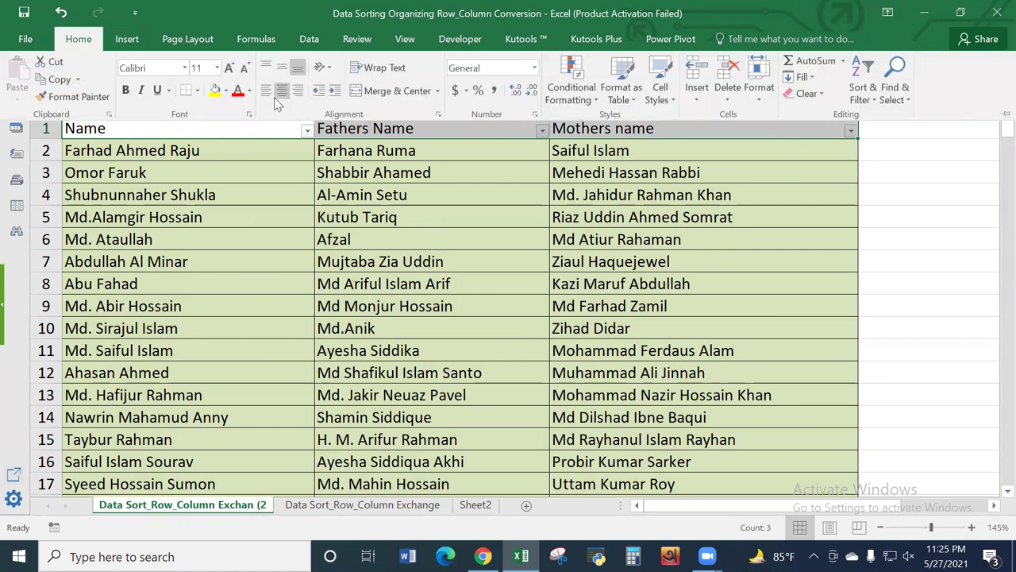
click(282, 90)
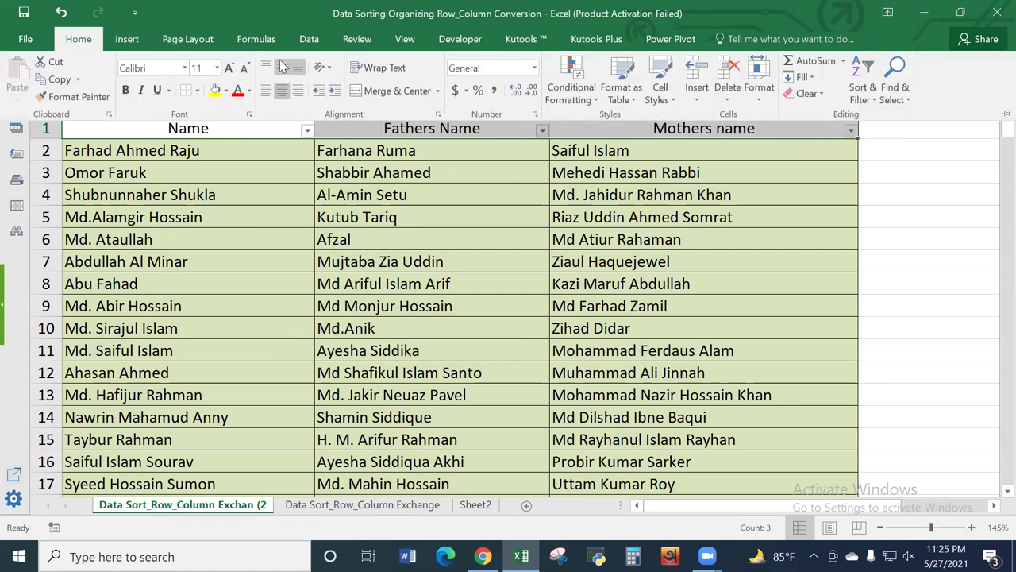
click(286, 202)
click(270, 198)
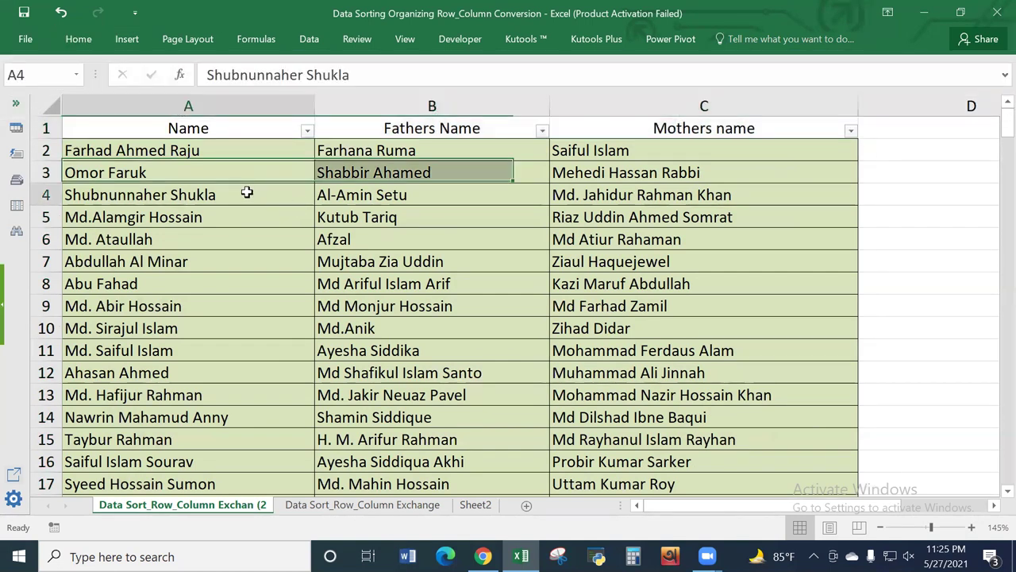
Step: Insert a blank column before the Name column of the table
click(211, 151)
click(459, 150)
drag(249, 106, 571, 109)
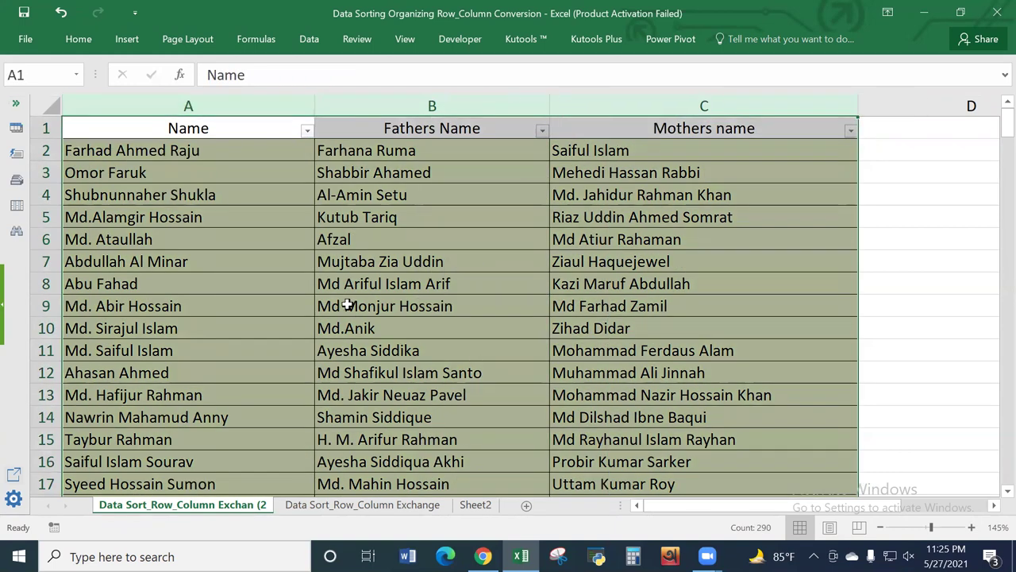
ctrl+scroll(335, 289, down, 3)
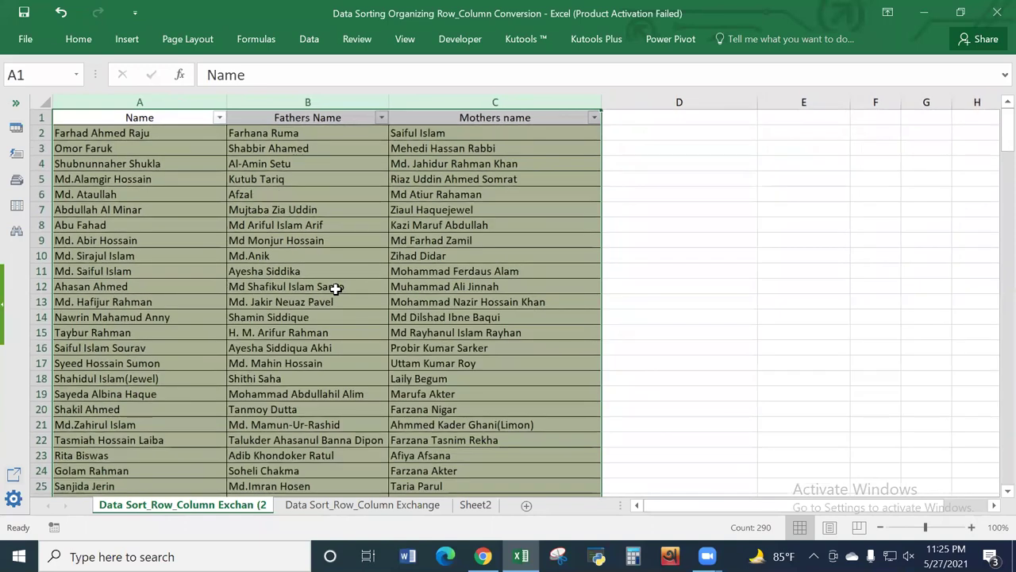
ctrl+scroll(336, 289, down, 1)
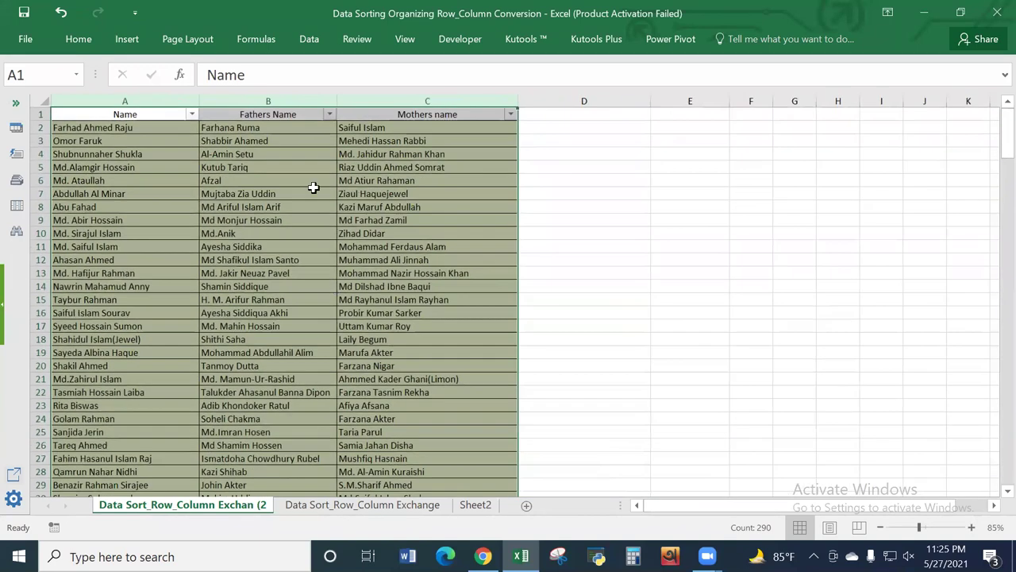
click(152, 155)
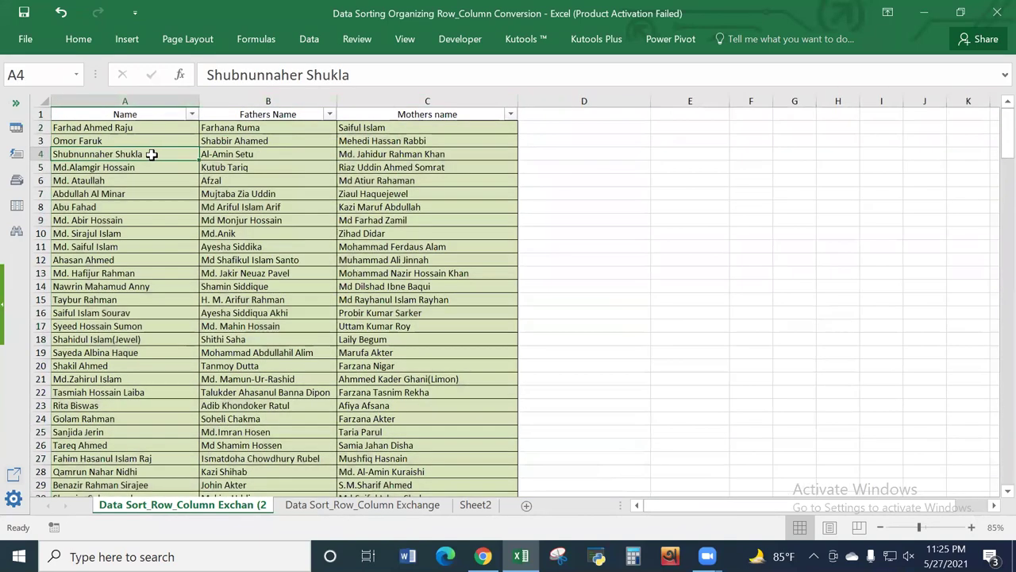
right_click(110, 96)
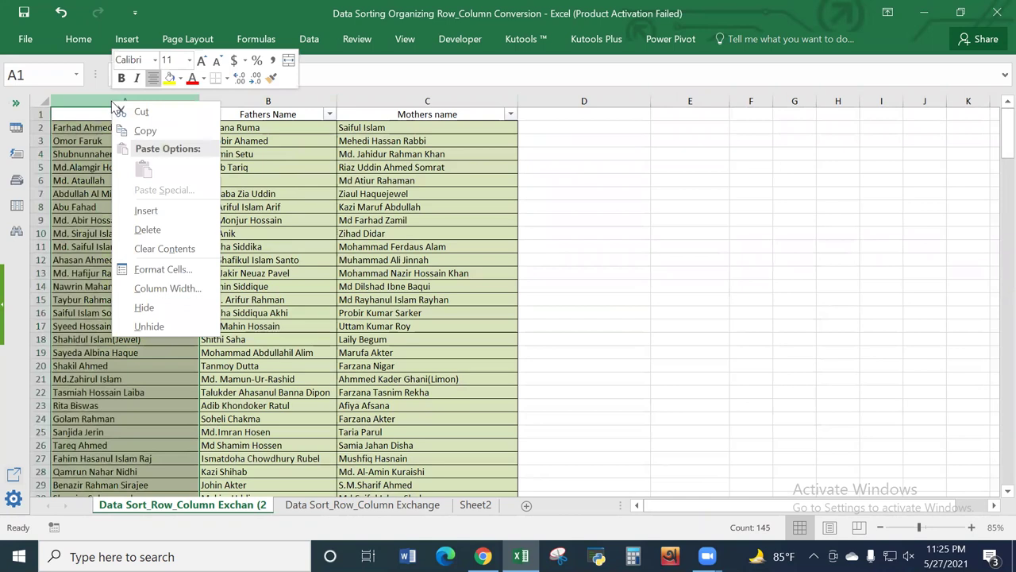
click(146, 210)
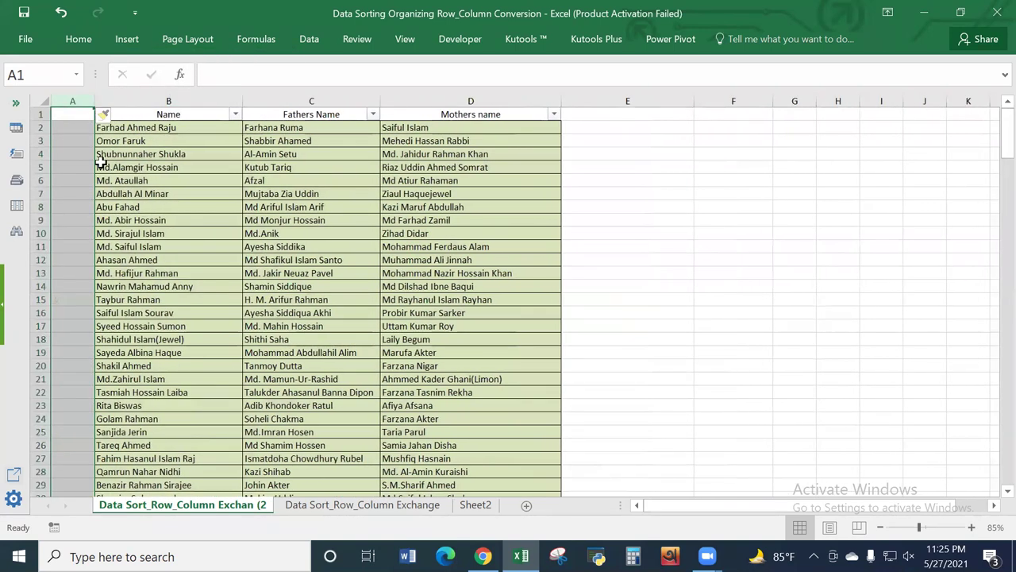
Step: Add the header Sl in A1 and enter 1, 2, 3 below it, filling the number series down column A
click(77, 115)
text(Sl)
key(Return)
text(1)
key(Return)
text(2)
key(Return)
text(3)
key(Return)
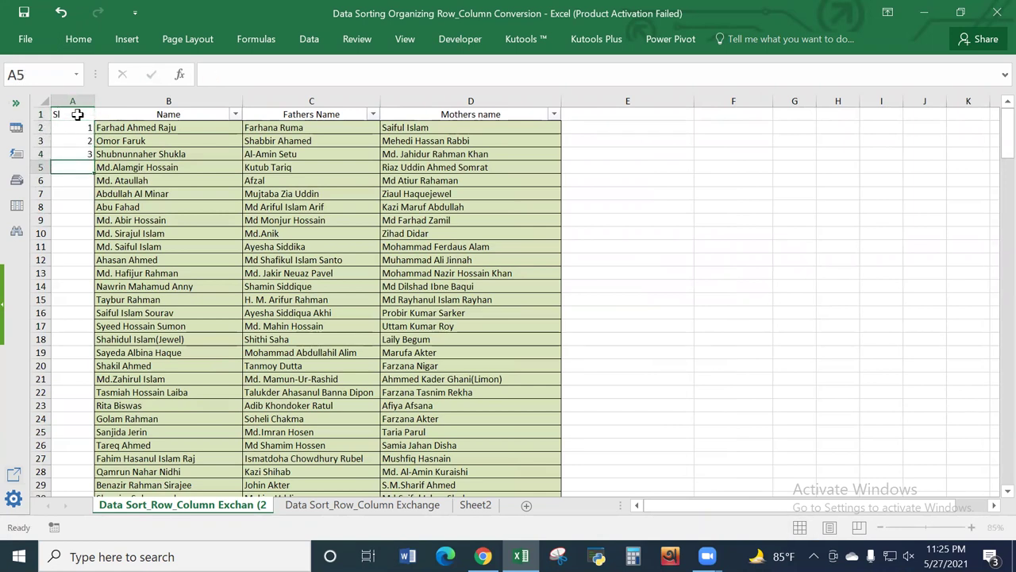
drag(79, 128, 82, 150)
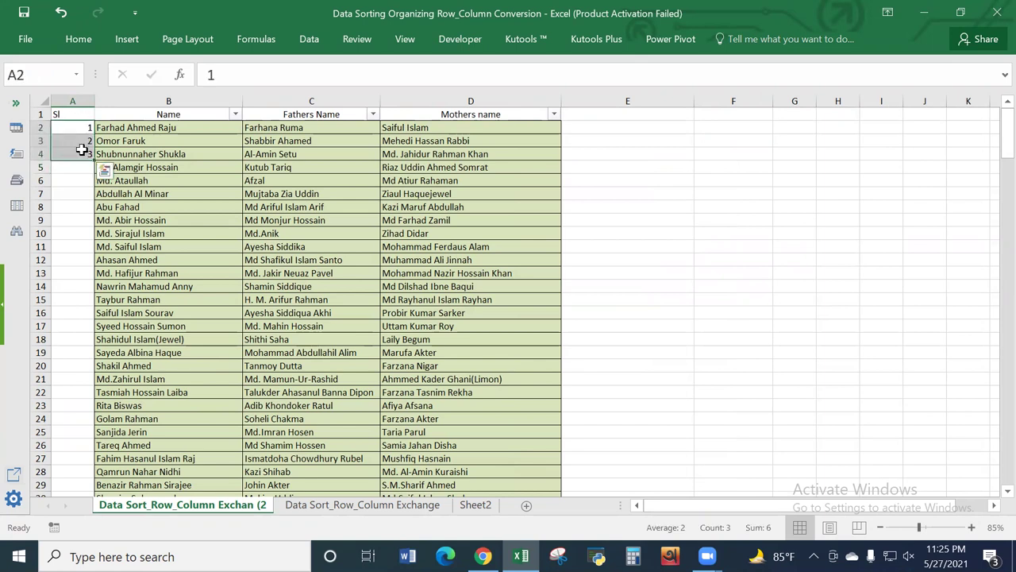
double_click(93, 159)
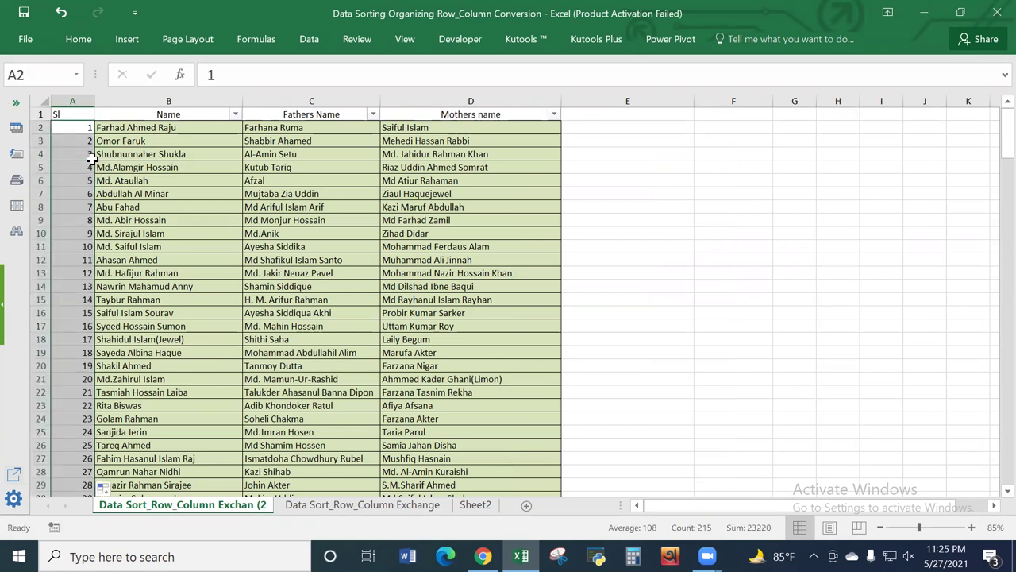
Step: Copy the serial numbers 1 to 72 from A2:A73 and paste them starting at A74
scroll(84, 259, down, 20)
scroll(85, 259, up, 4)
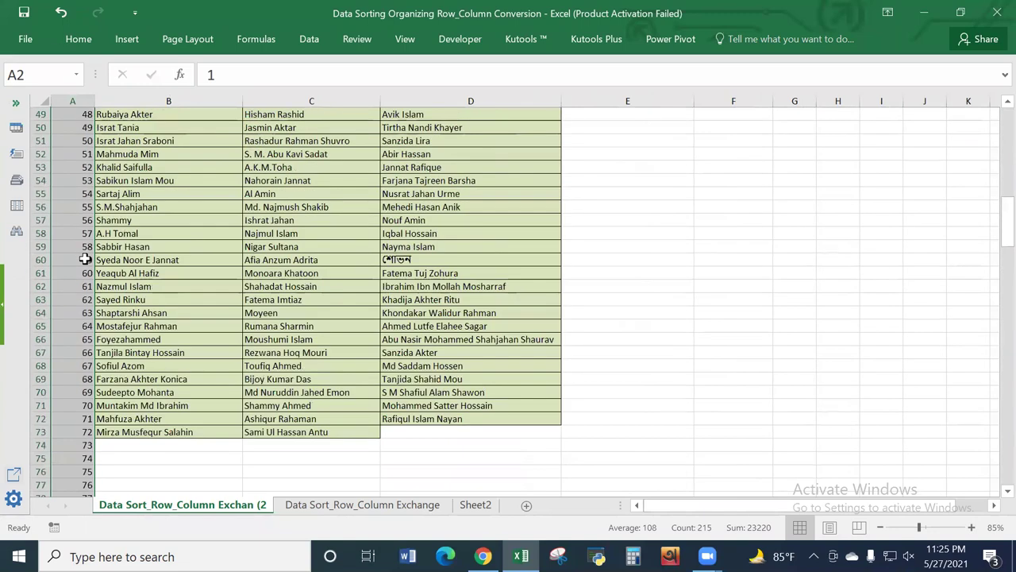
click(85, 432)
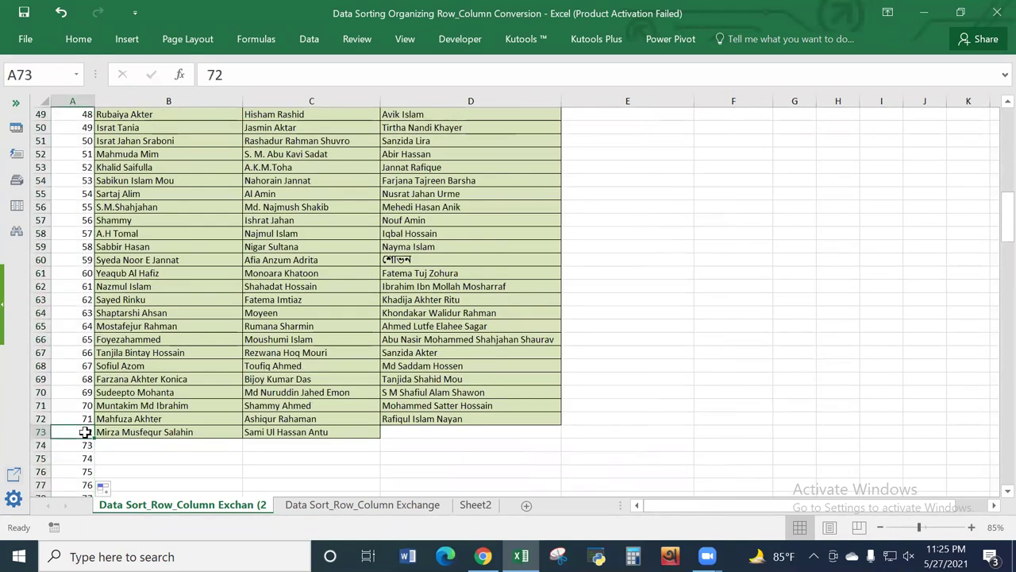
key(ctrl+shift+Up)
key(ctrl+c)
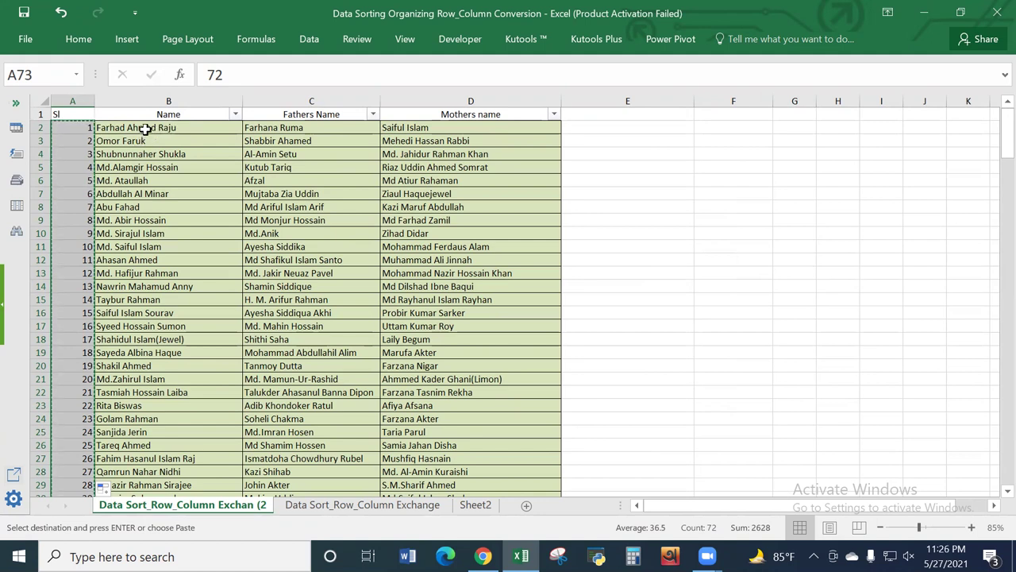
scroll(123, 220, down, 19)
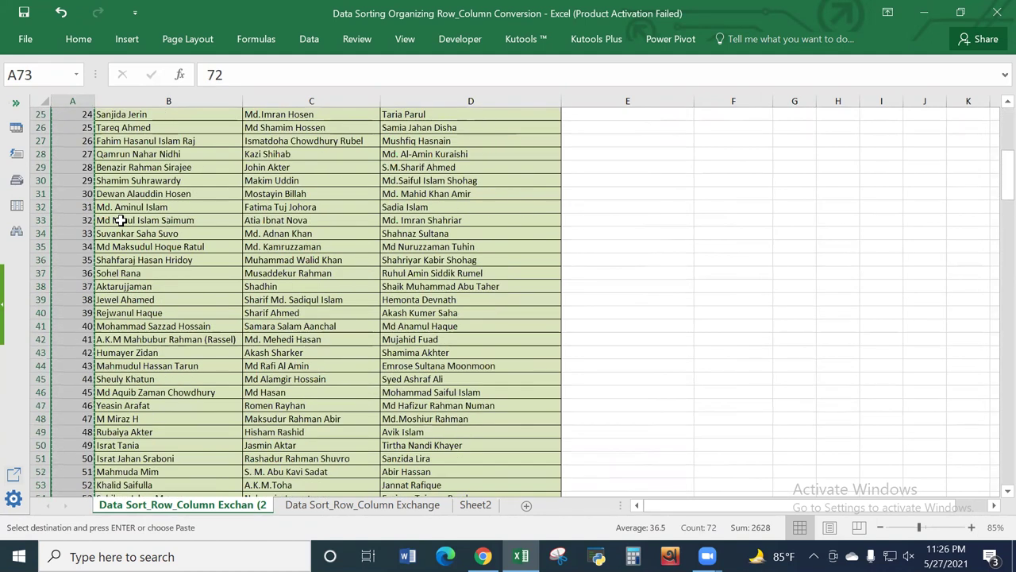
click(72, 328)
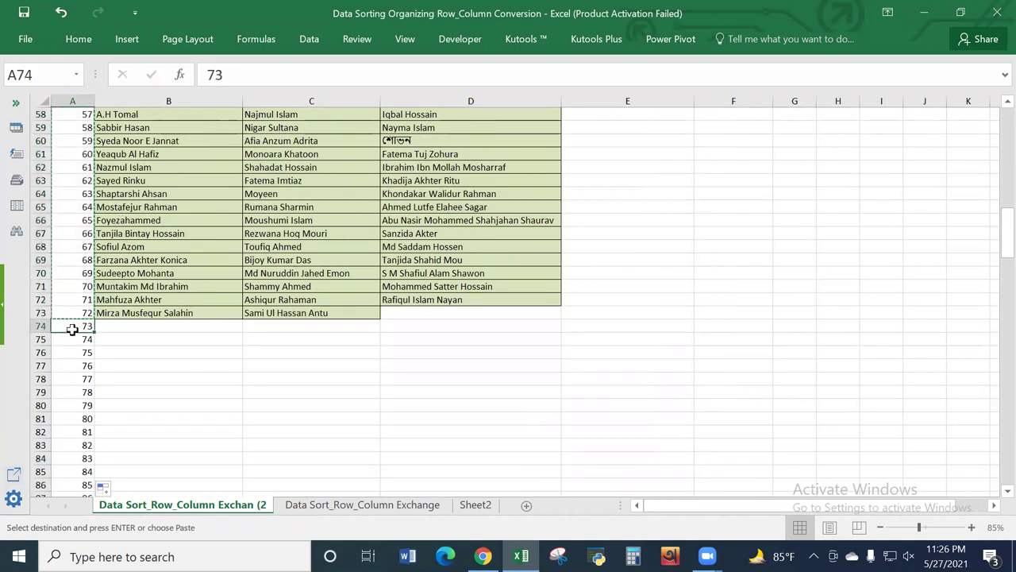
key(ctrl+v)
Step: Paste the copied serial numbers 1 to 72 once more, starting at A146
scroll(106, 358, down, 20)
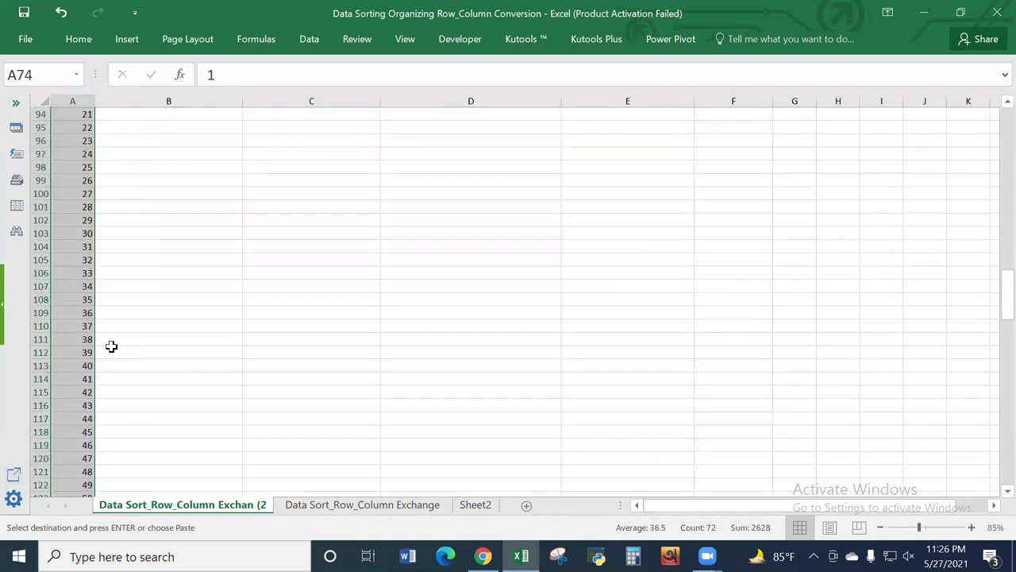
scroll(111, 347, down, 1)
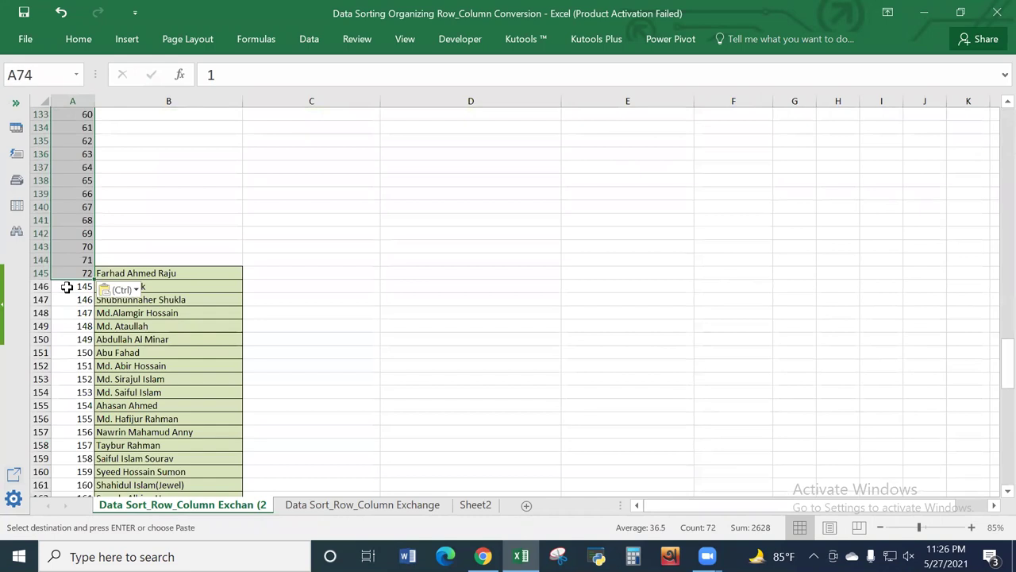
click(67, 287)
key(ctrl+v)
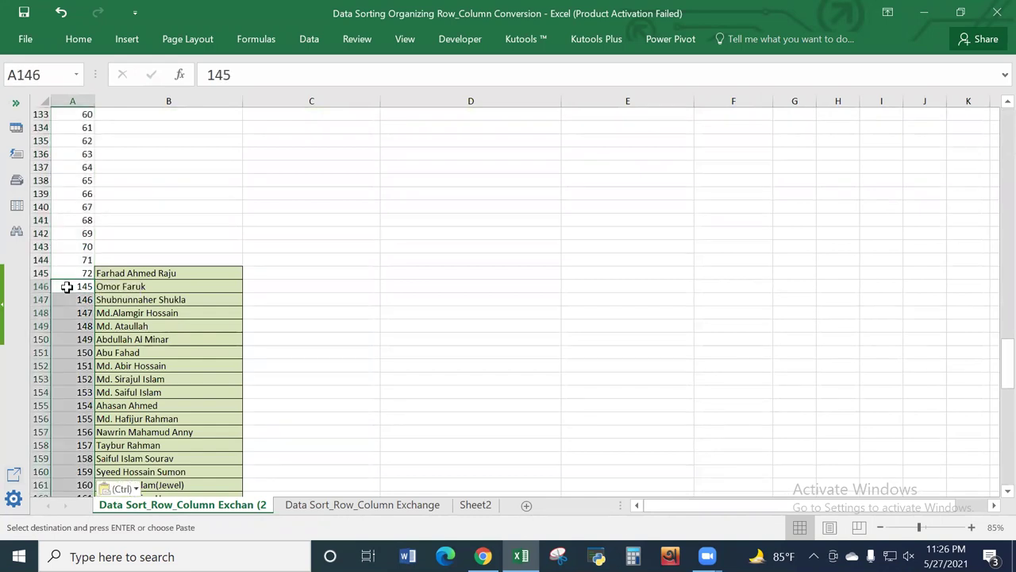
Step: Clear the leftover repeated names from B145 down to B216 and empty the surplus serial number in A217
click(133, 273)
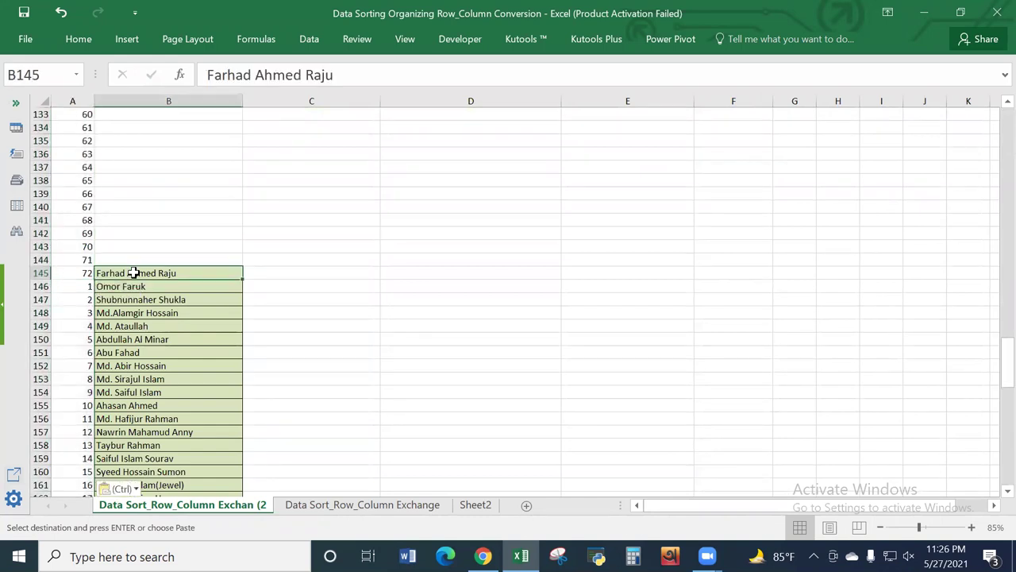
key(ctrl+shift+Down)
key(Delete)
scroll(133, 273, down, 10)
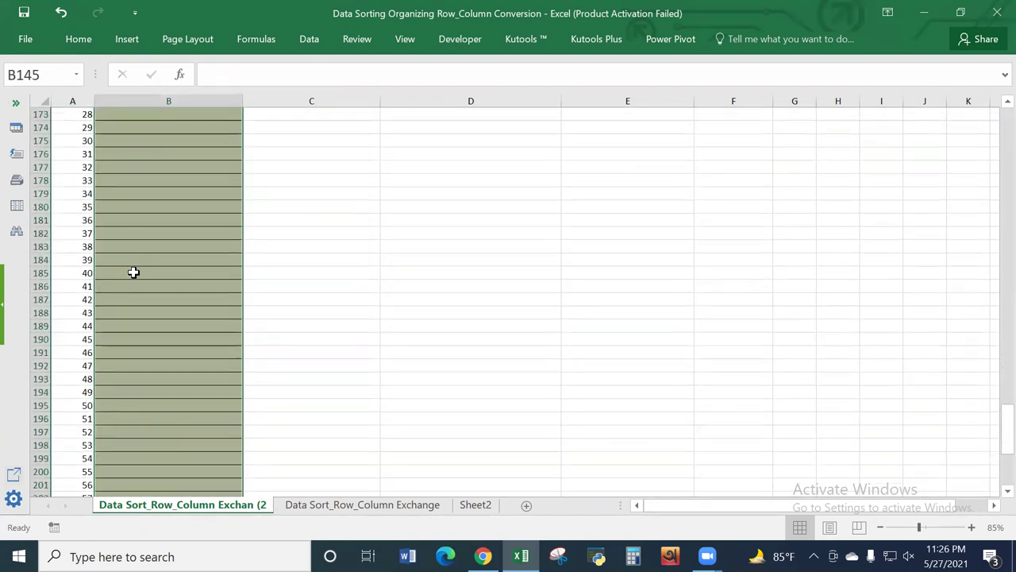
scroll(133, 272, up, 7)
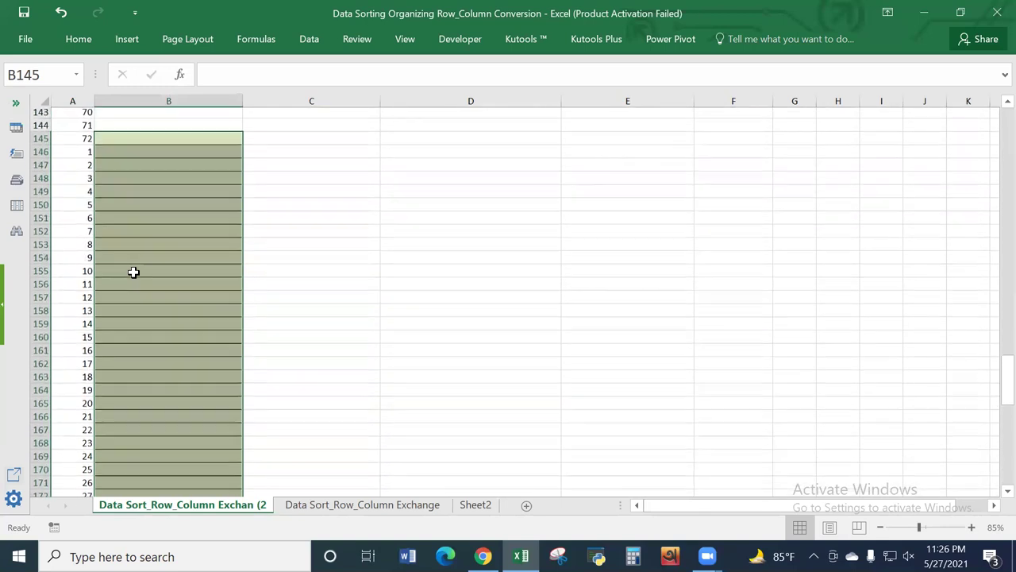
scroll(132, 274, down, 7)
scroll(133, 274, down, 12)
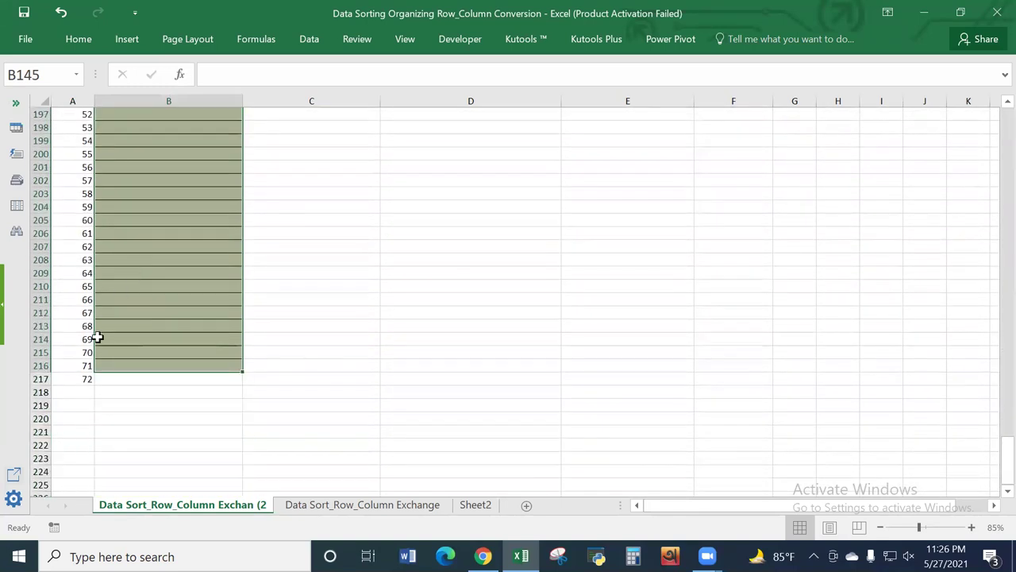
click(74, 377)
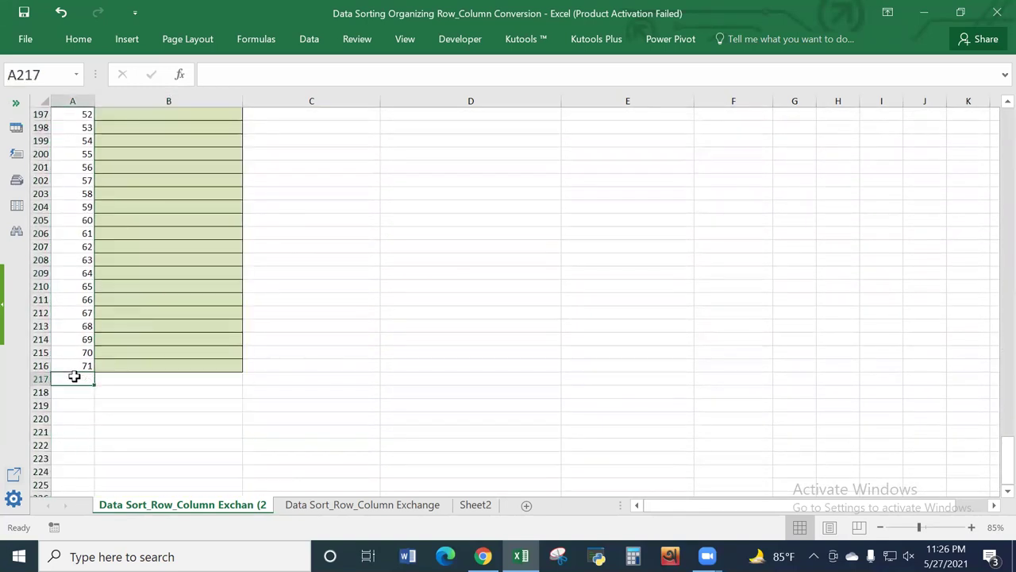
Step: Remove and reapply the header-row filter so that it also covers the Sl column
key(ctrl+Home)
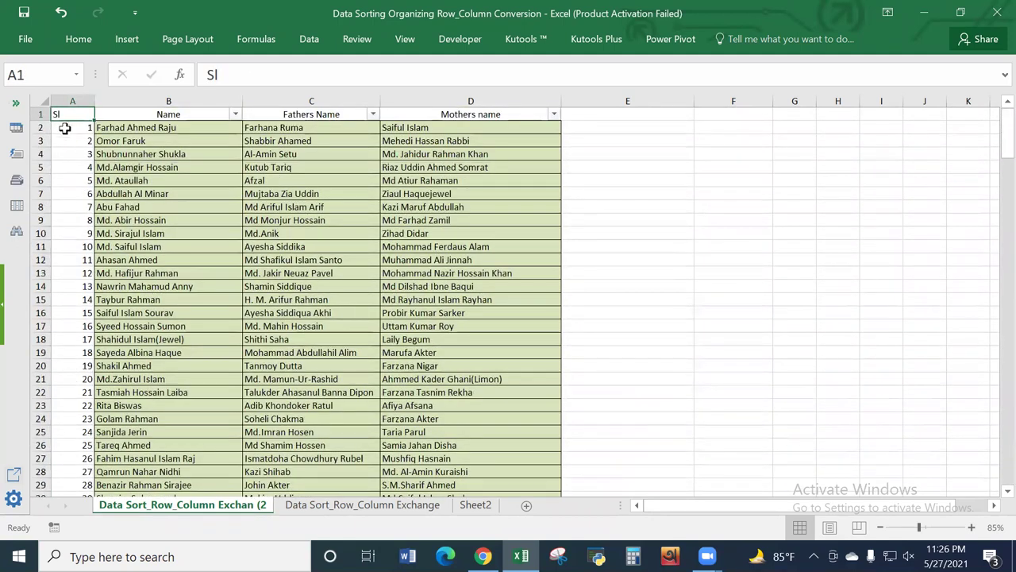
key(ctrl+shift+l)
click(136, 111)
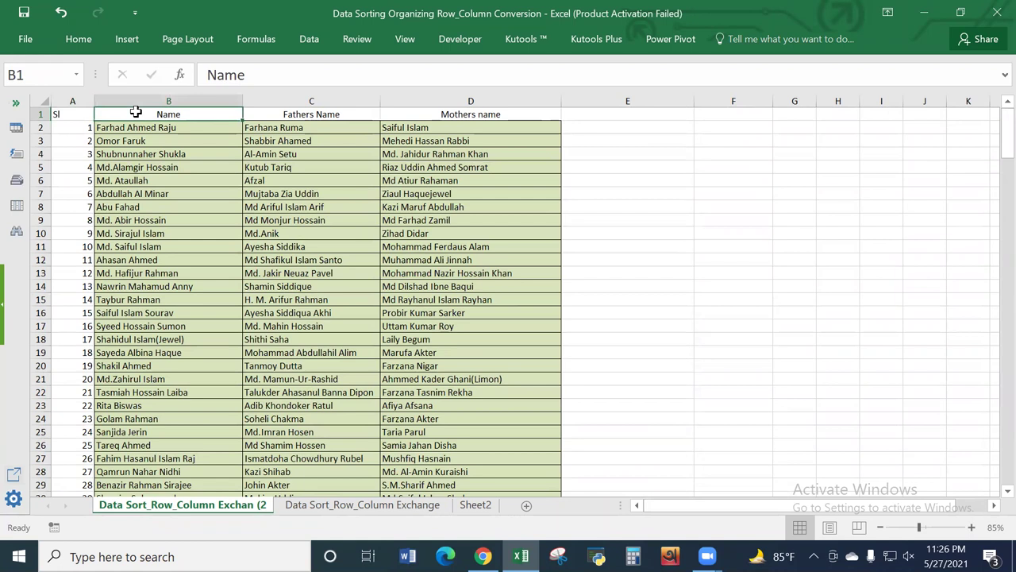
key(ctrl+shift+l)
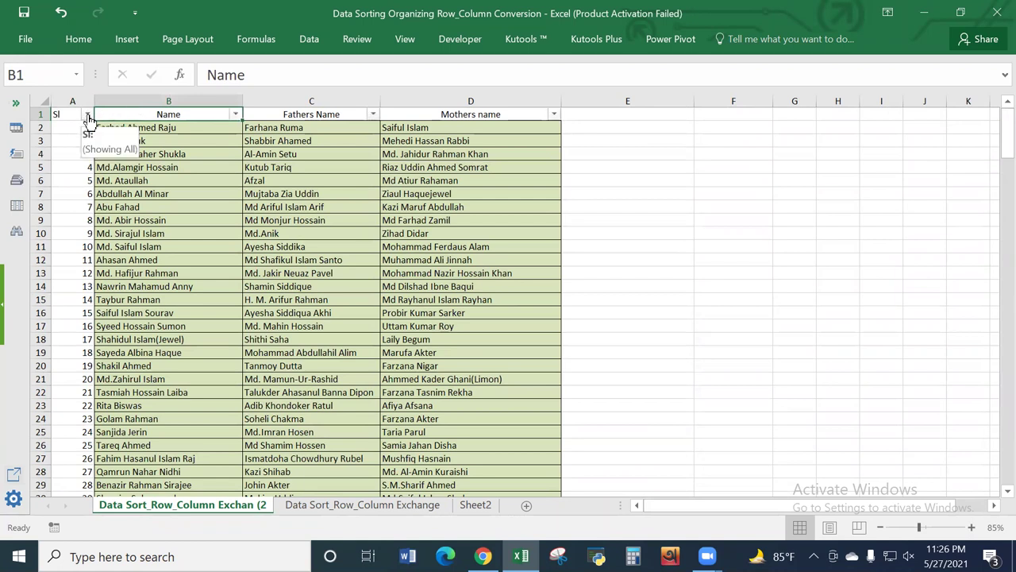
Step: Sort the table by the Sl column from smallest to largest
click(190, 210)
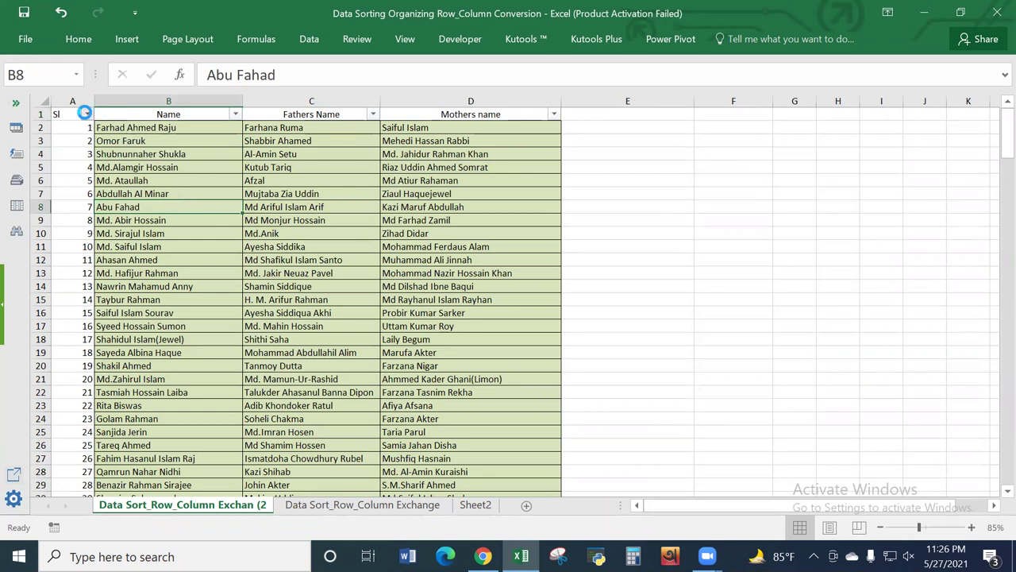
click(87, 117)
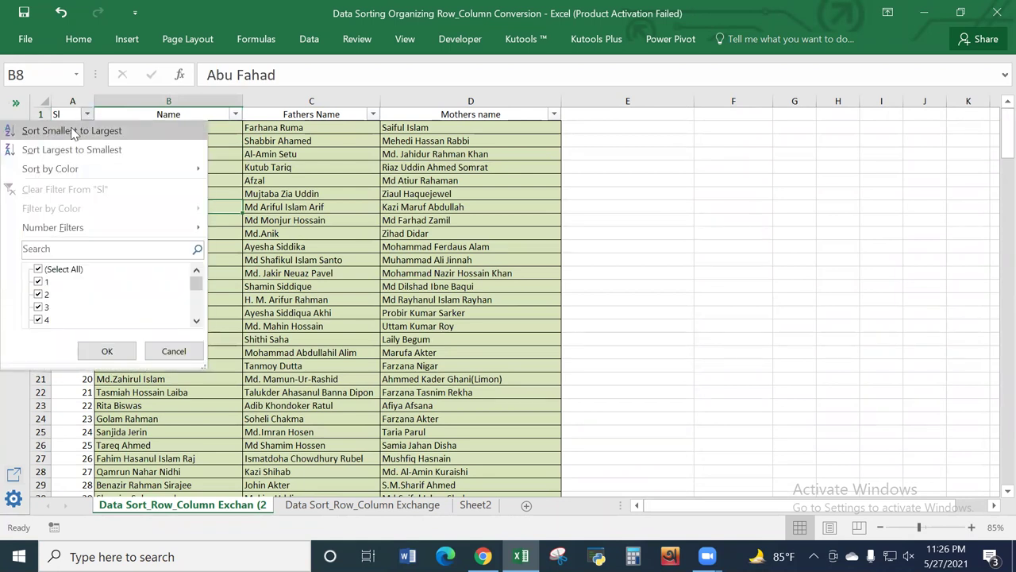
click(72, 132)
click(143, 154)
Step: Remove the fill color from columns B to D
drag(179, 101, 485, 104)
click(83, 40)
click(227, 92)
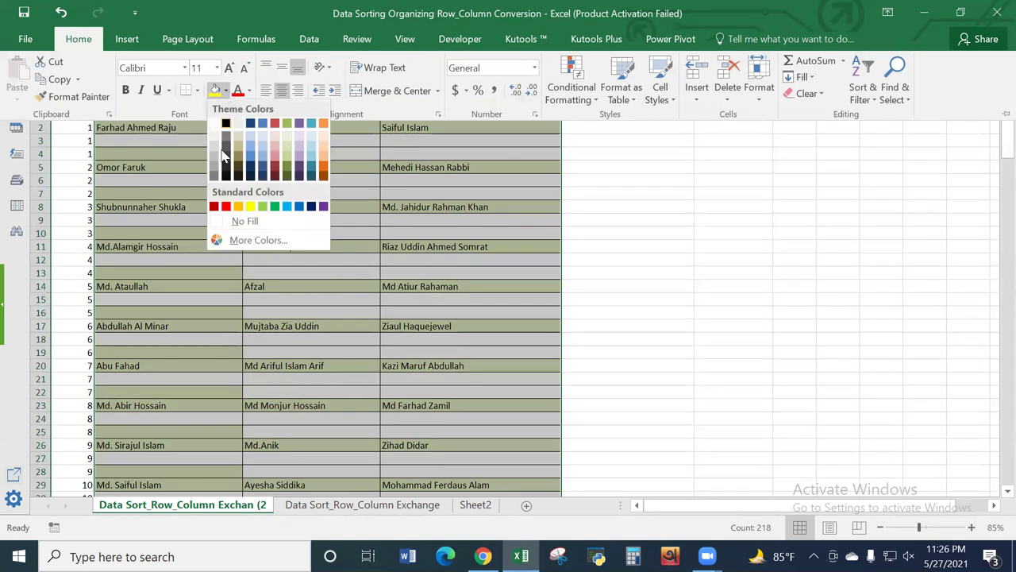
click(247, 221)
key(ctrl+F1)
Step: Examine the first record in row 2 and the two empty rows that share its serial number
click(75, 131)
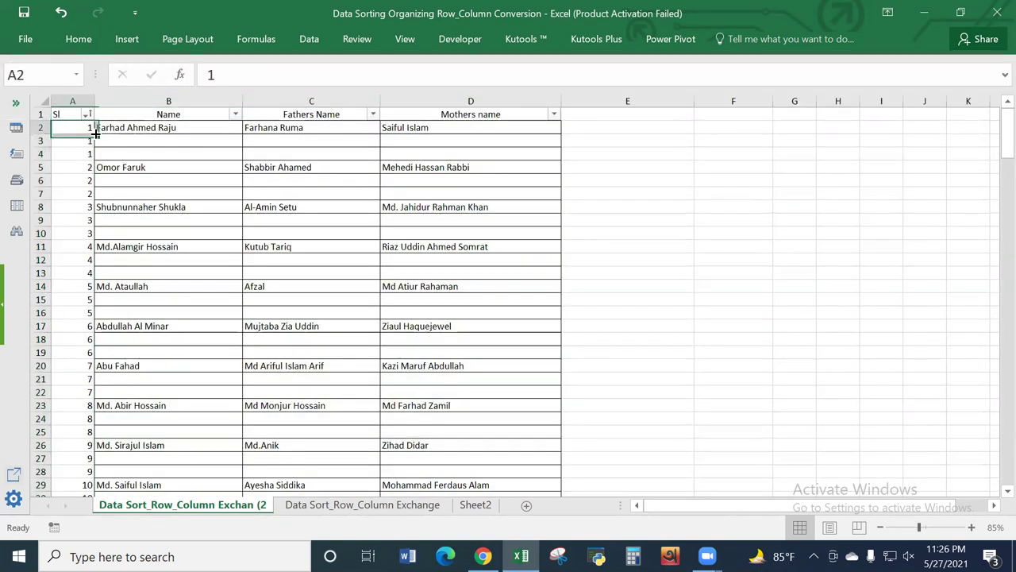
drag(123, 139, 429, 132)
click(155, 149)
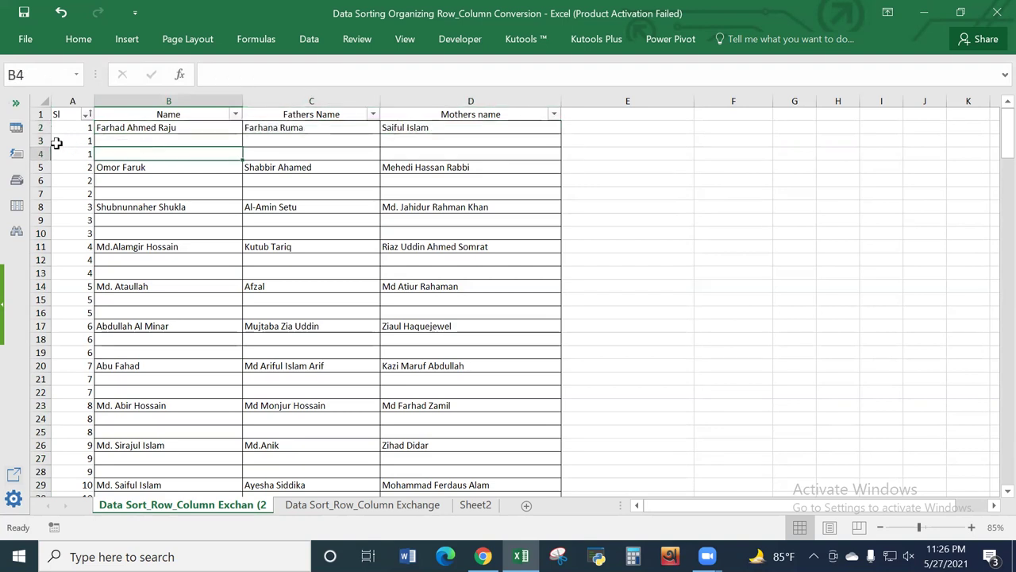
mouse_move(42, 141)
mouse_down()
mouse_move(32, 154)
mouse_move(40, 142)
mouse_up()
click(249, 177)
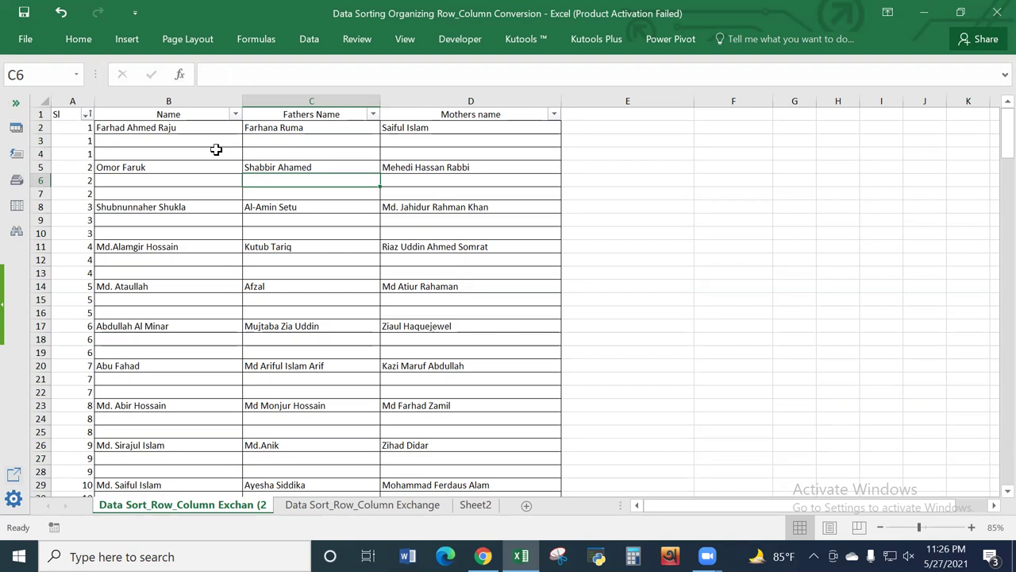
click(181, 123)
click(246, 128)
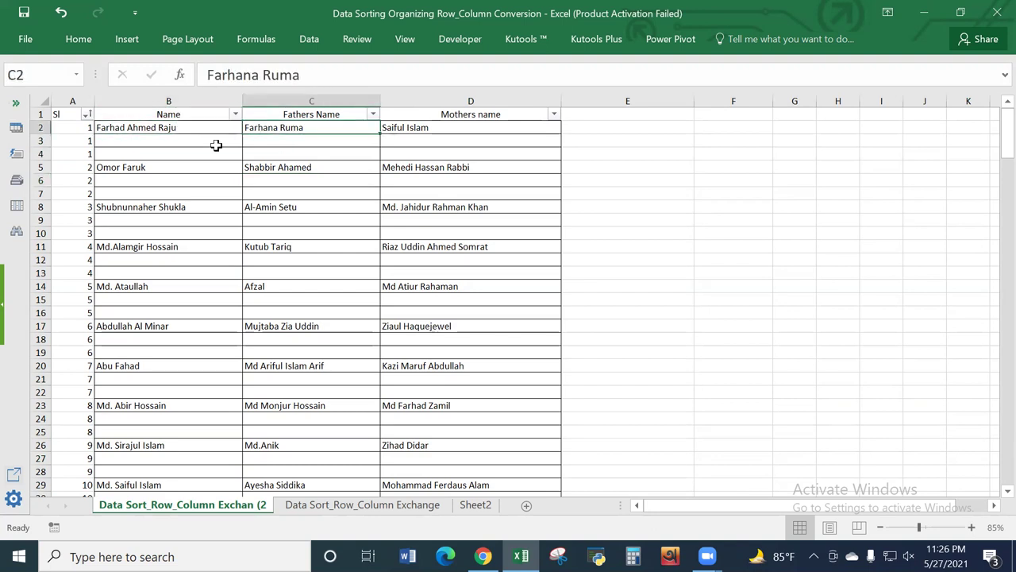
click(215, 144)
click(214, 152)
click(317, 152)
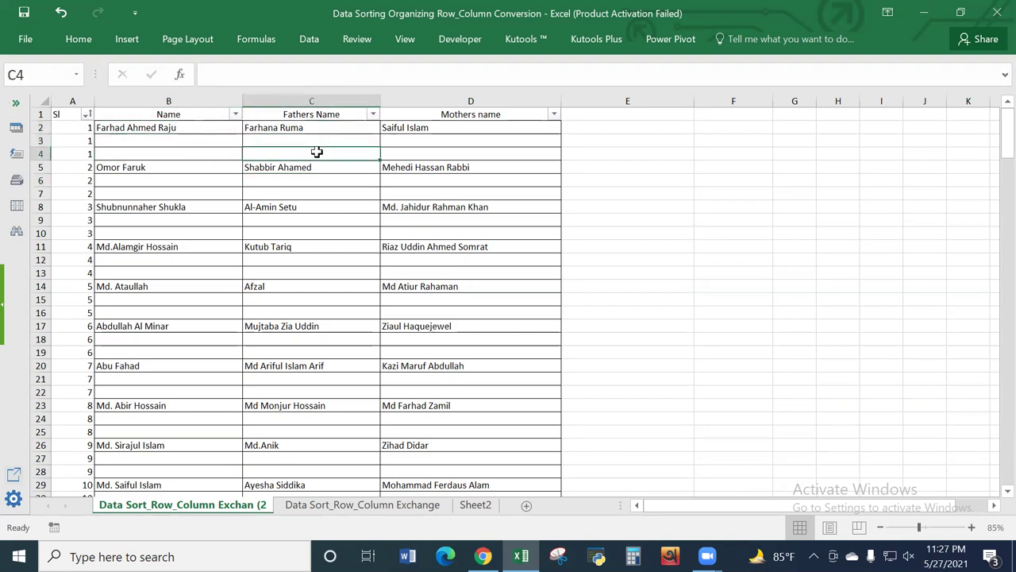
Step: Insert a blank row at row 7 and delete it again
right_click(36, 194)
click(80, 299)
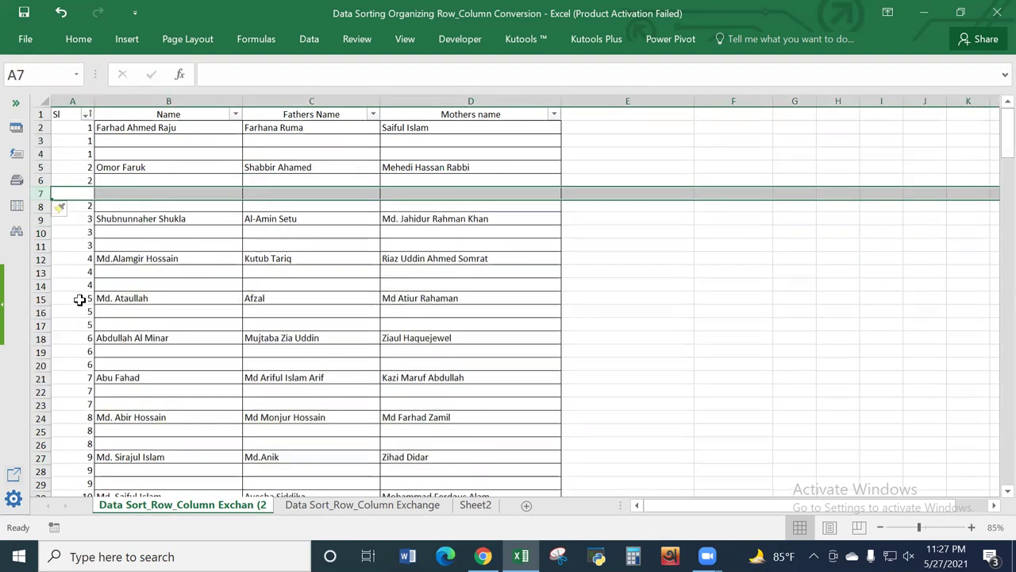
click(230, 203)
click(37, 191)
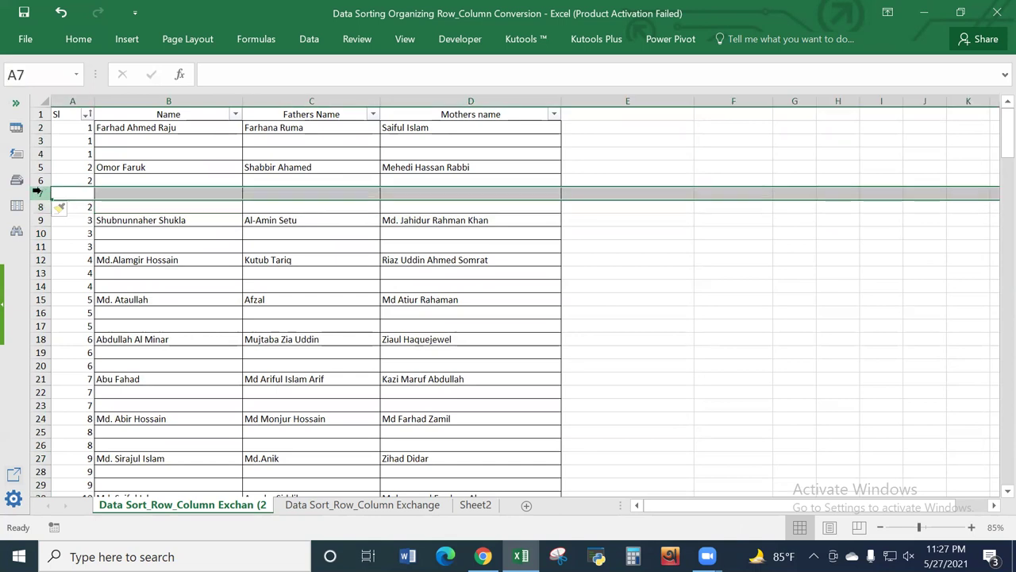
key(ctrl+minus)
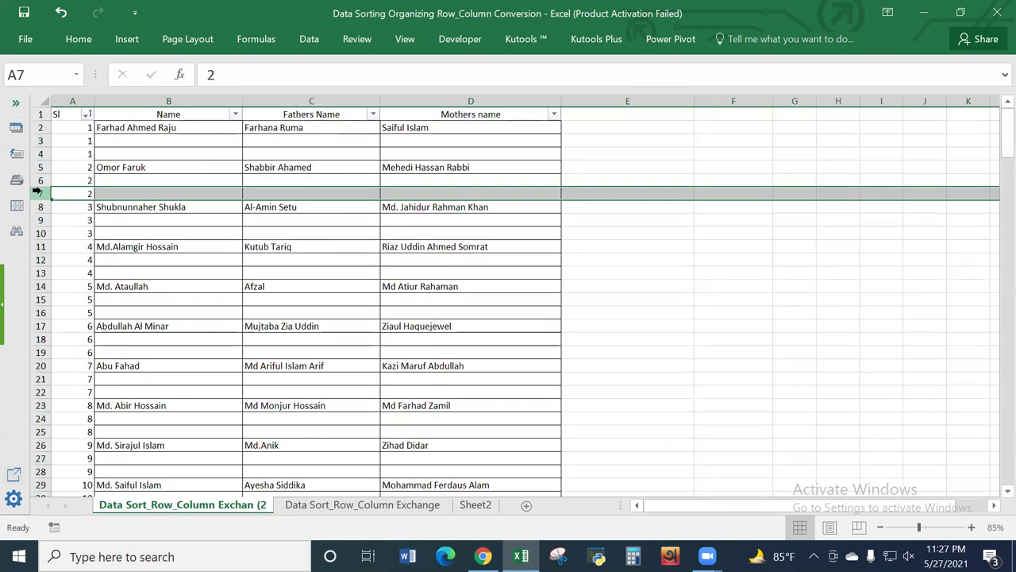
Step: Highlight the empty cells B3:D4 and the first record's names in B2:D2 for comparison
click(186, 256)
drag(187, 254, 476, 150)
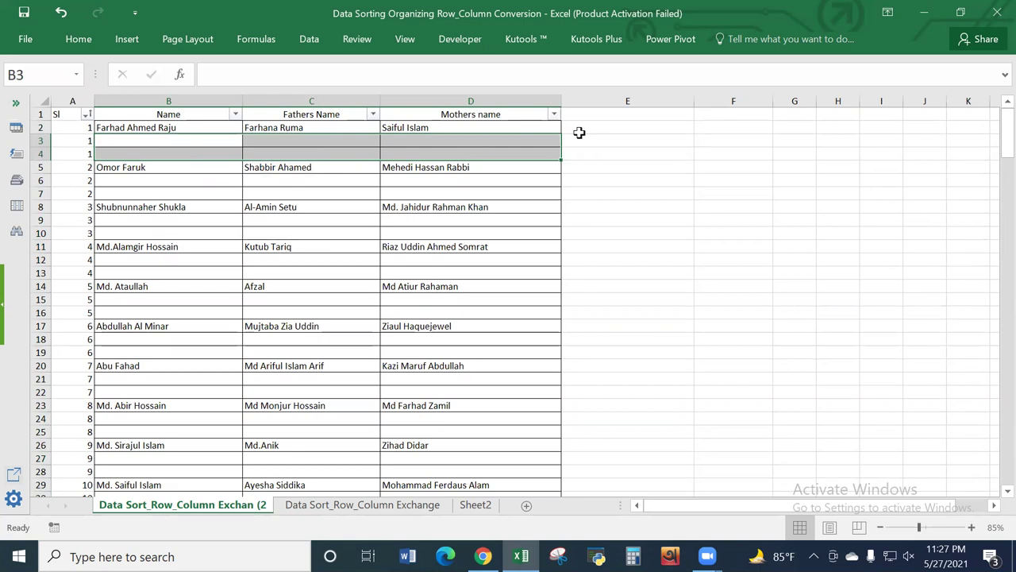
drag(151, 127, 409, 124)
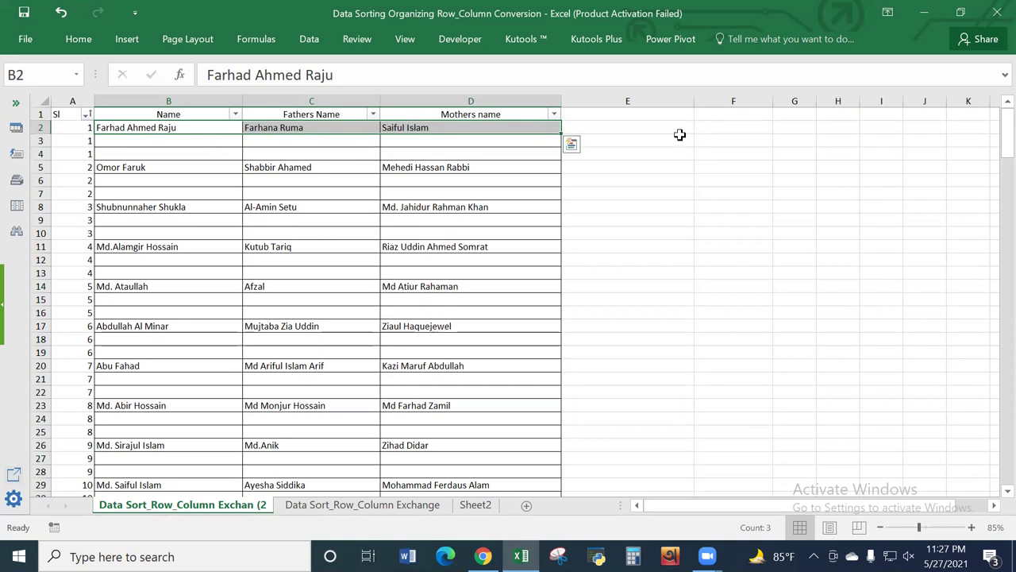
Step: Enter the reference =b2 as literal text in E2 using a leading apostrophe
click(679, 129)
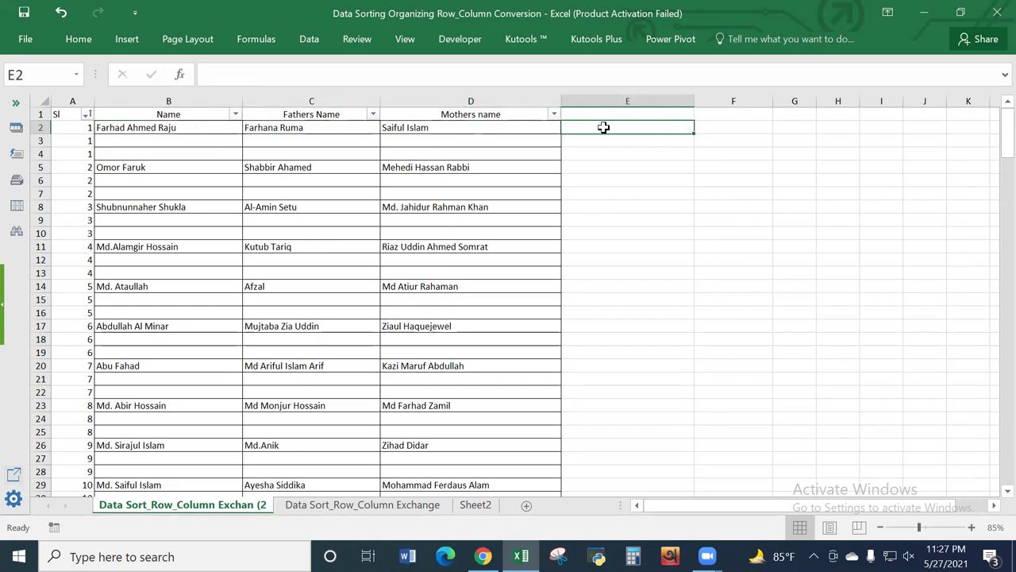
text('=b2)
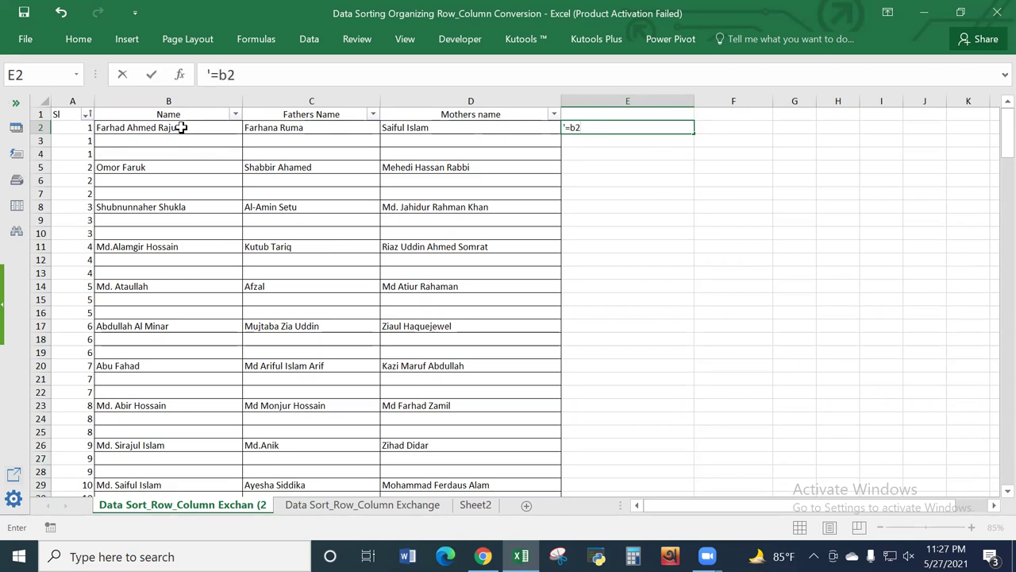
click(632, 141)
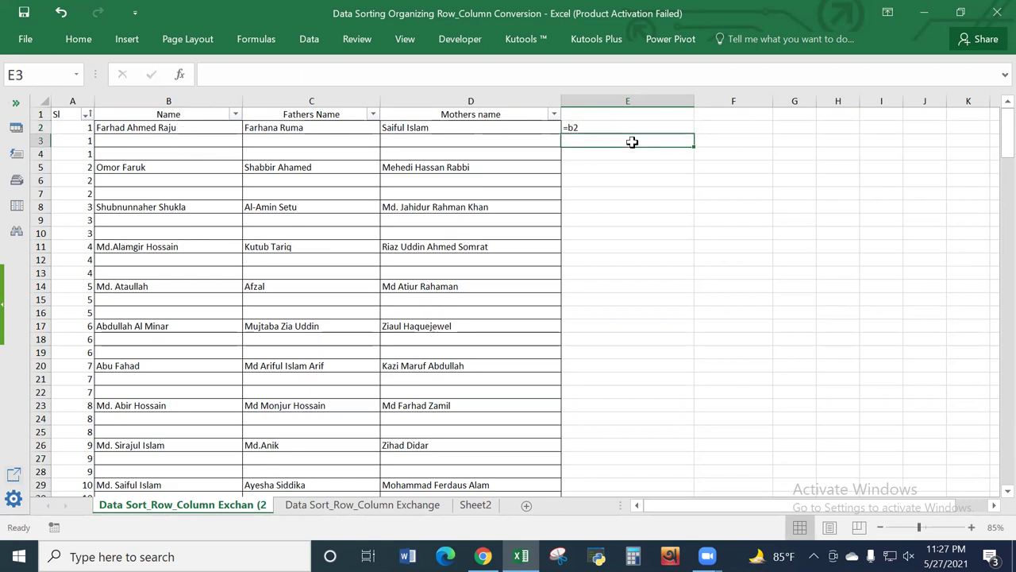
Step: Enter the references =c2 in E3 and =d2 in E4 as literal text with a leading apostrophe
text('=c2)
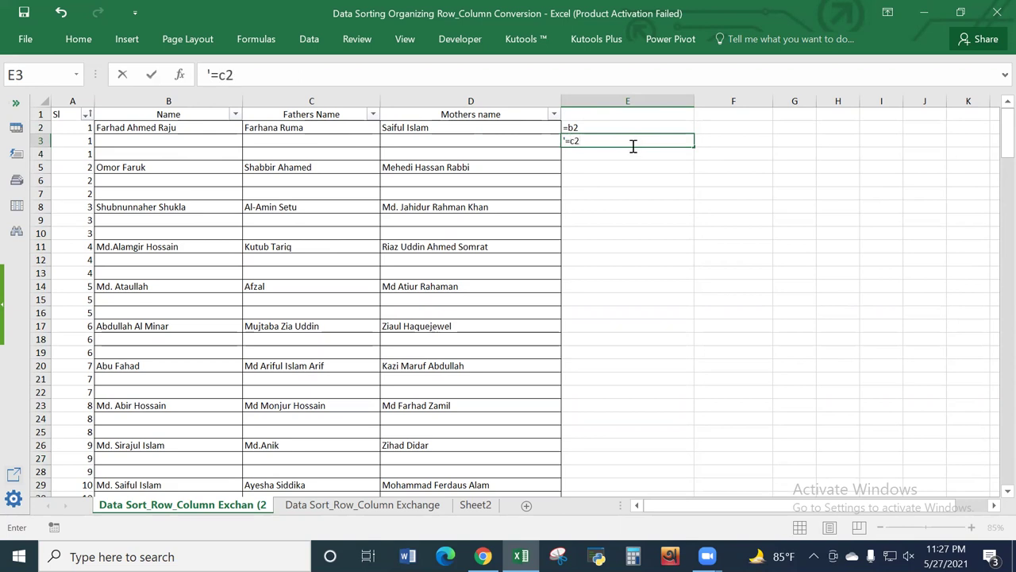
key(Return)
text(')
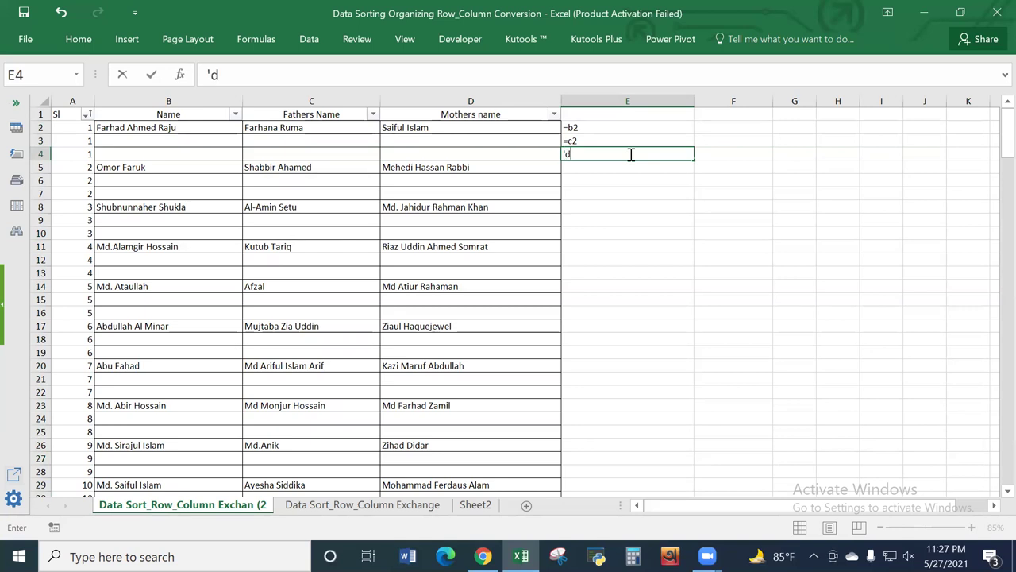
text(d2)
click(632, 225)
click(599, 168)
click(566, 155)
double_click(568, 154)
key(BackSpace)
text(=)
click(576, 190)
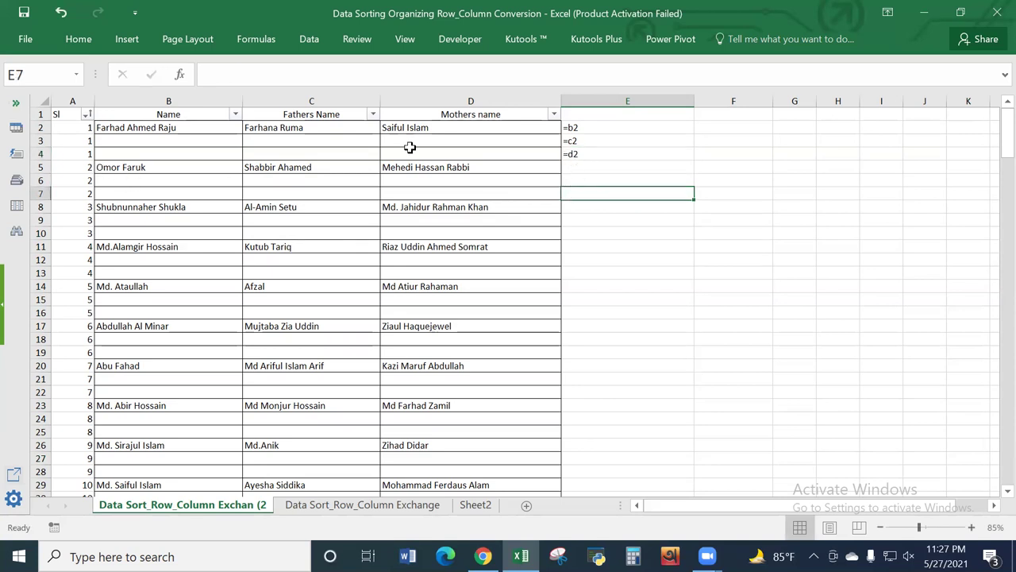
Step: Enter the reference =b5 as literal text in E5 for the second record
click(43, 167)
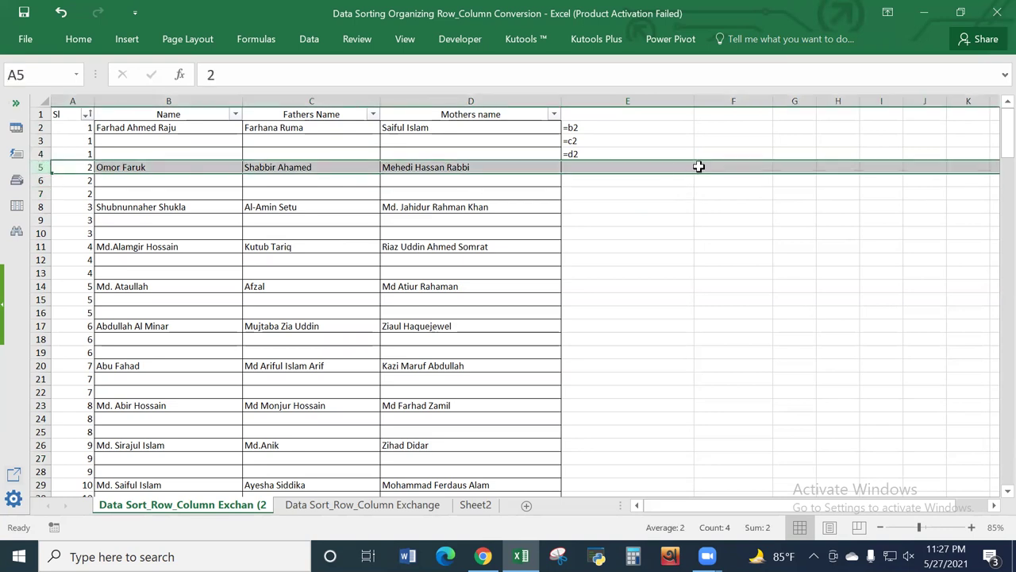
click(596, 165)
text(=)
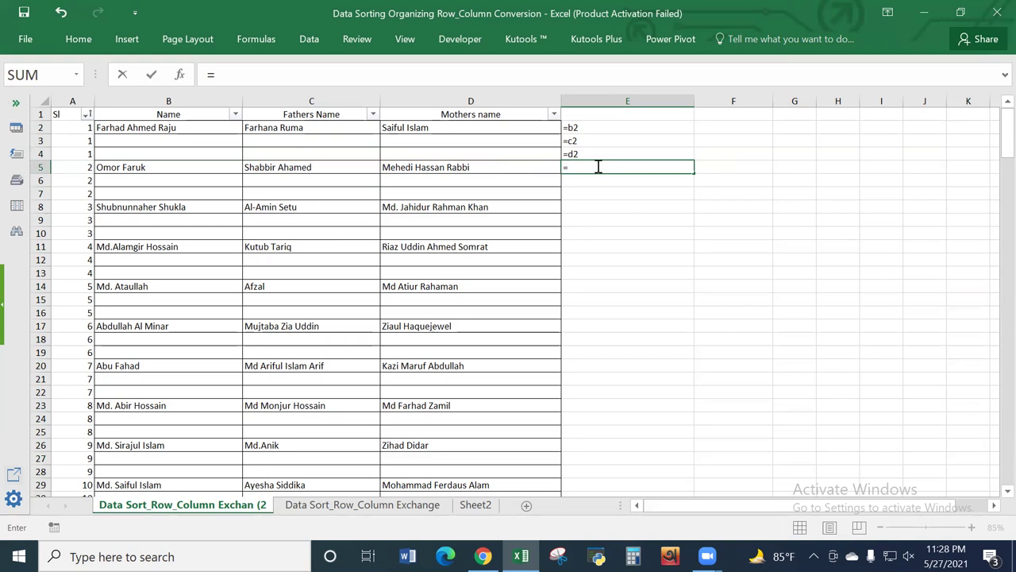
key(BackSpace)
text(5)
key(Return)
Step: Copy the three reference texts in E2:E4 into E5:E7
drag(585, 127, 586, 148)
key(ctrl+c)
click(582, 166)
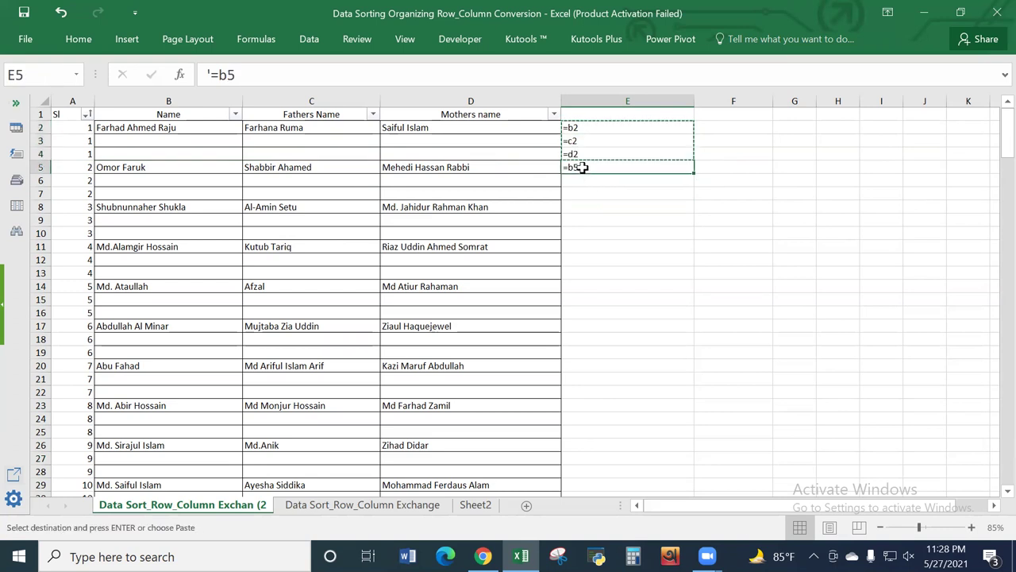
key(ctrl+v)
Step: Change the text in E5 to =b5 and restore it to =b2
double_click(600, 167)
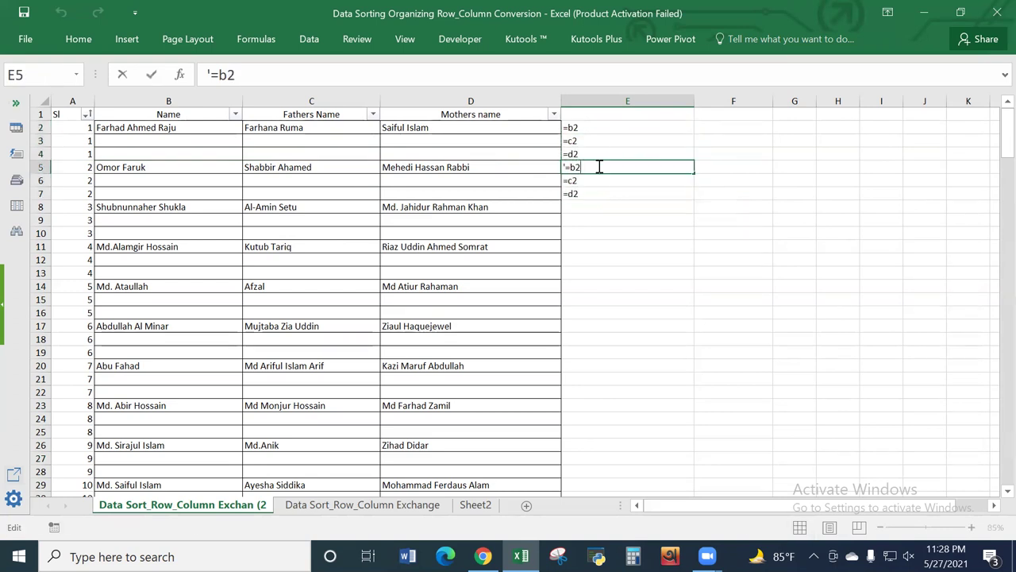
key(Return)
key(Return)
key(Return)
key(Return)
key(Return)
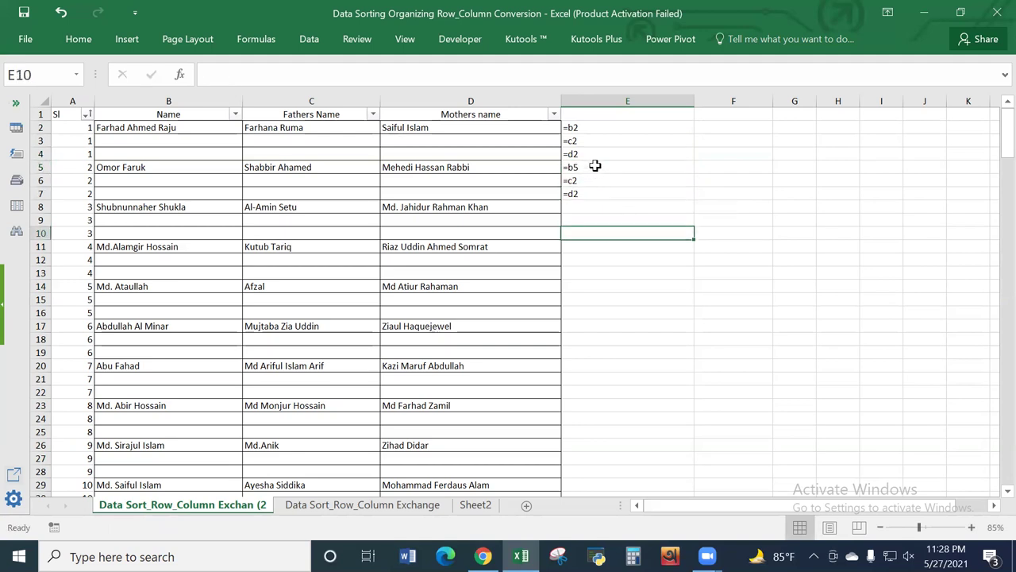
double_click(594, 165)
text(2)
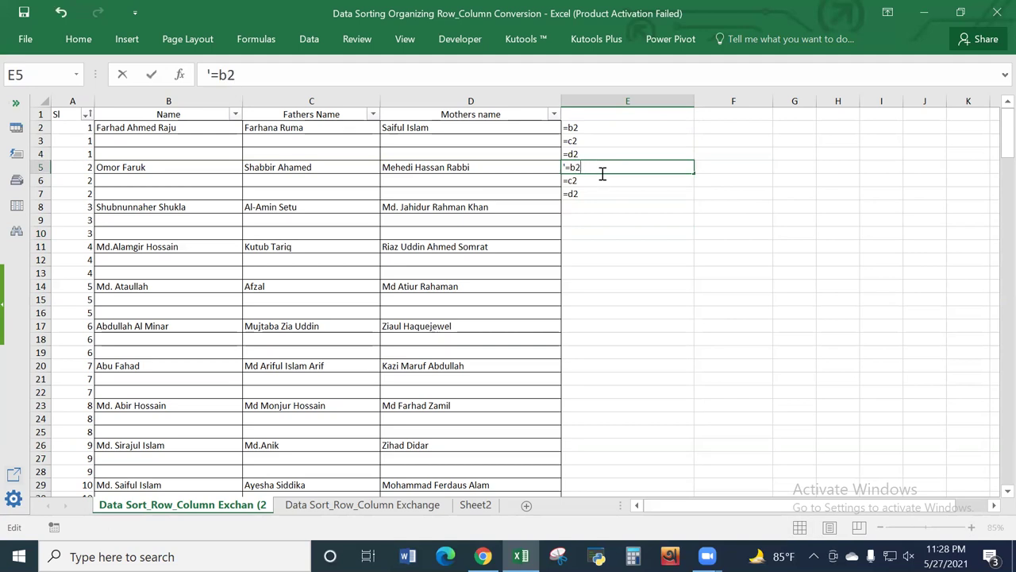
click(653, 217)
Step: Replace every 2 with 5 in the reference texts of E5:E7 using Find and Replace
drag(613, 170, 613, 190)
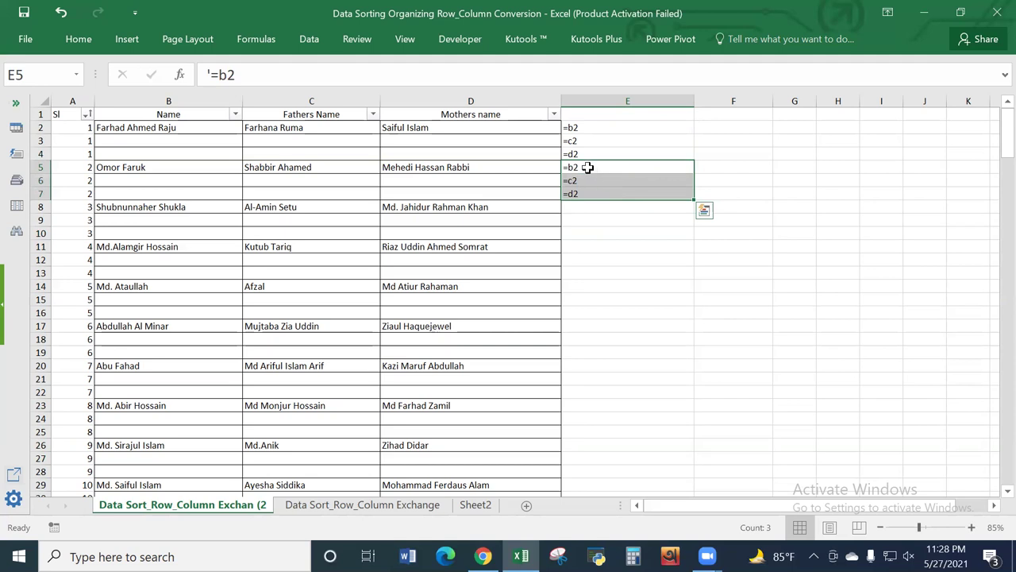
double_click(584, 167)
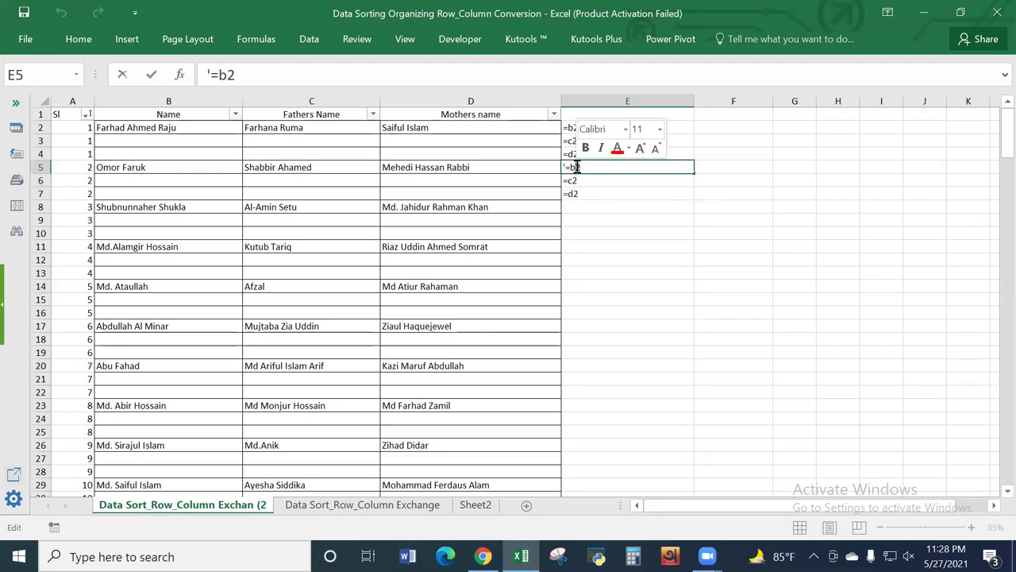
click(606, 203)
drag(590, 165, 590, 191)
key(ctrl+f)
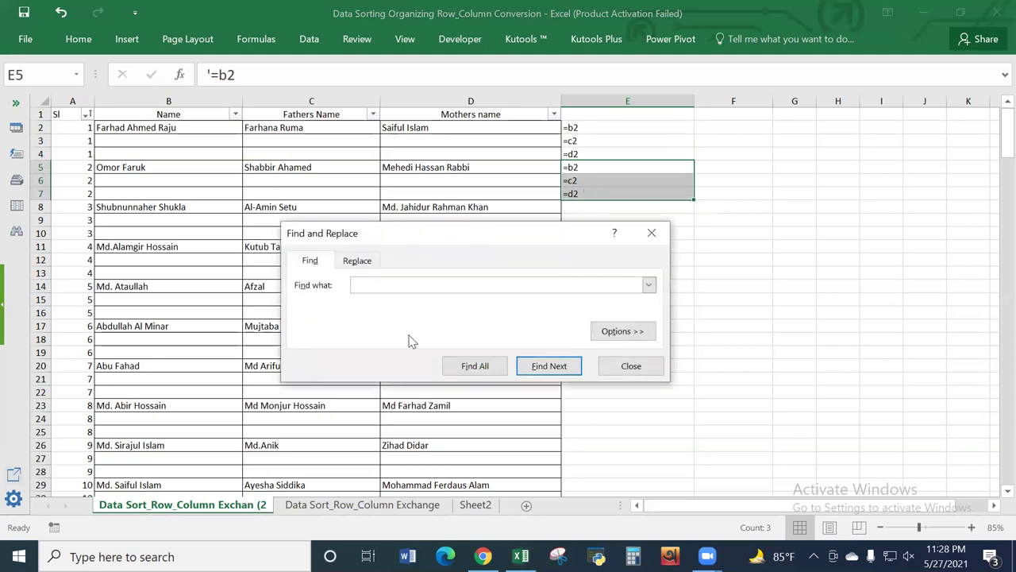
click(357, 260)
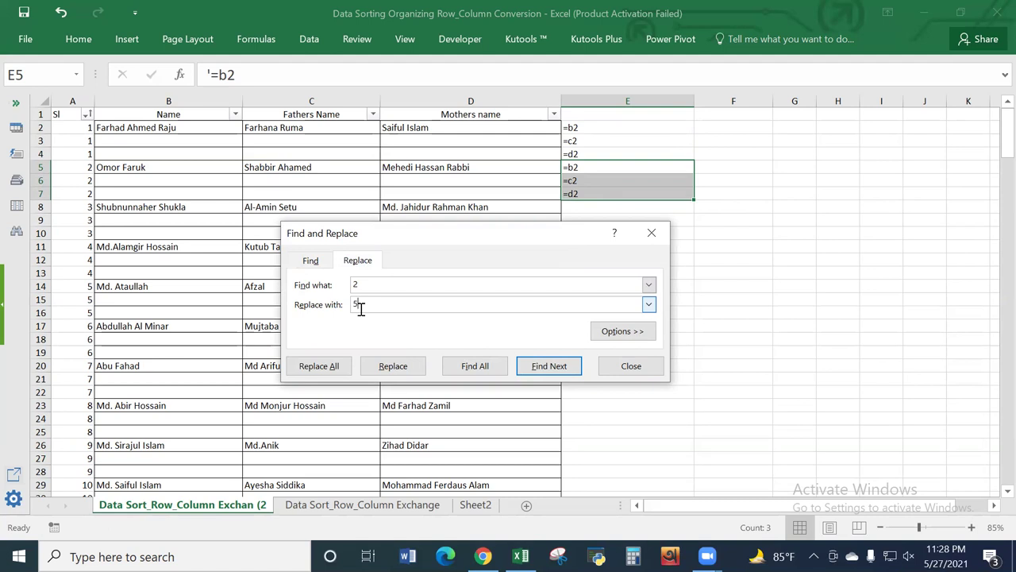
click(319, 365)
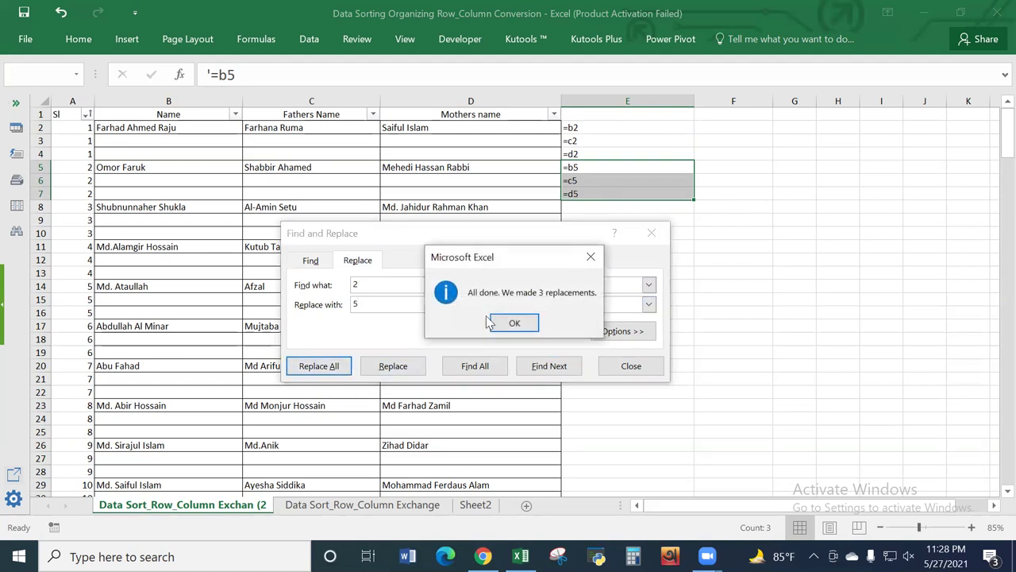
click(590, 257)
click(651, 233)
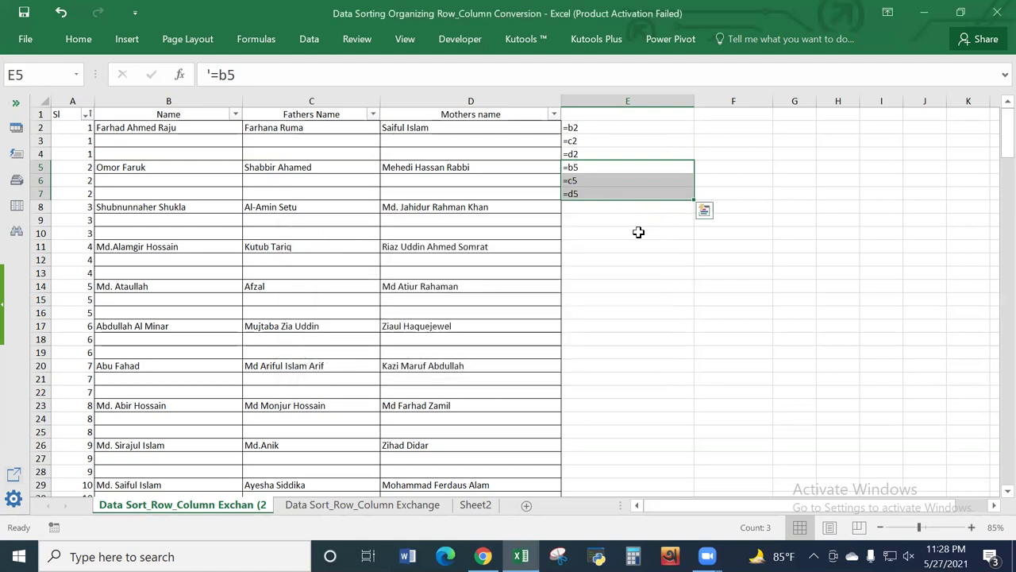
Step: Examine the reference texts in E2:E7 and the column E cells beside the third and fourth records
click(639, 232)
drag(604, 169, 601, 194)
drag(585, 128, 581, 190)
click(585, 152)
click(587, 168)
click(583, 206)
click(591, 249)
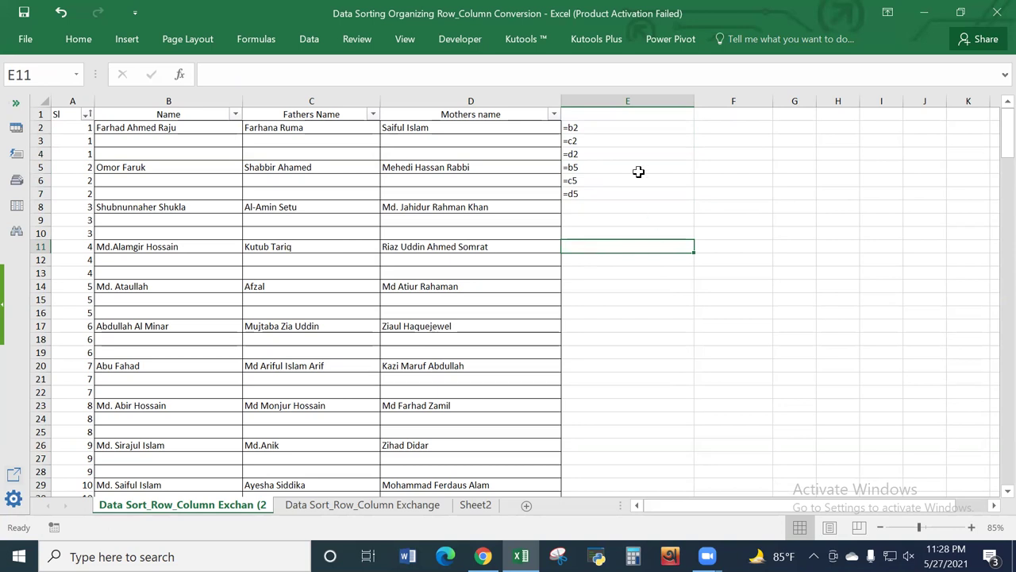
drag(596, 129, 597, 187)
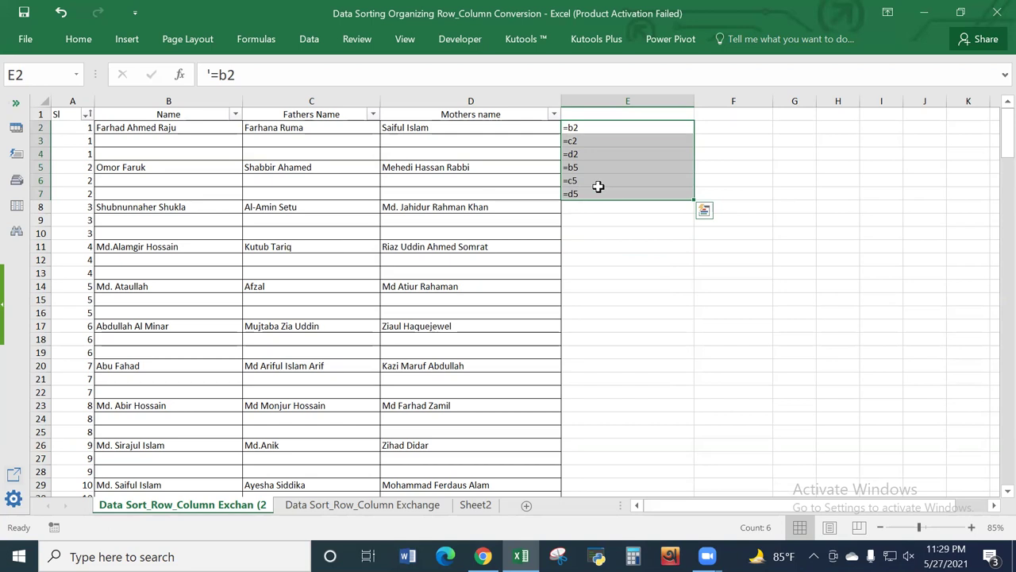
Step: Enter the row number 2 in each of the cells G2, G3 and G4
click(789, 125)
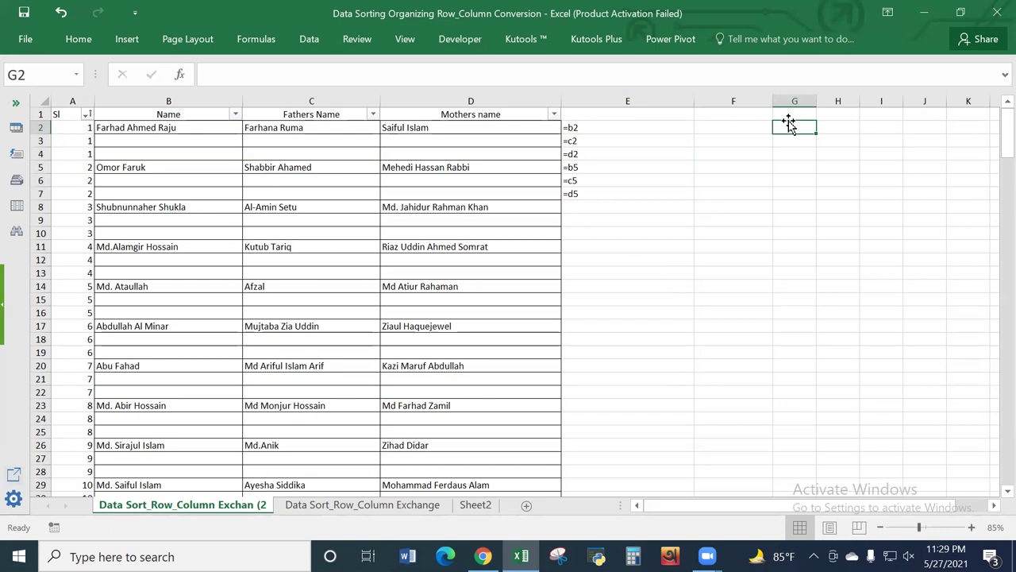
text(2)
key(Return)
text(2)
key(Return)
text(2)
click(800, 182)
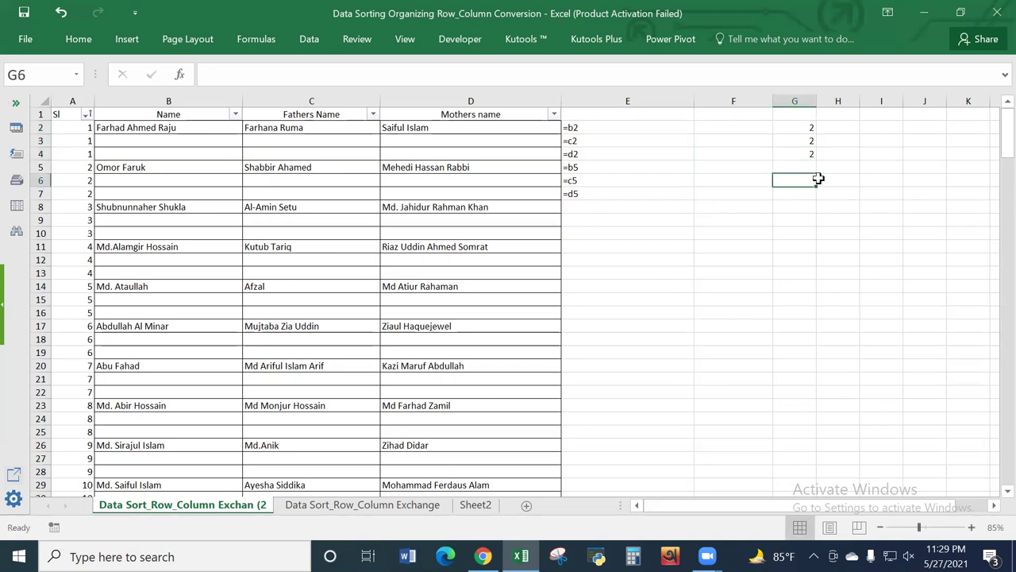
Step: Enter the increment 3 in H2 and H3 and fill it down column H alongside the data rows
click(854, 124)
text(3)
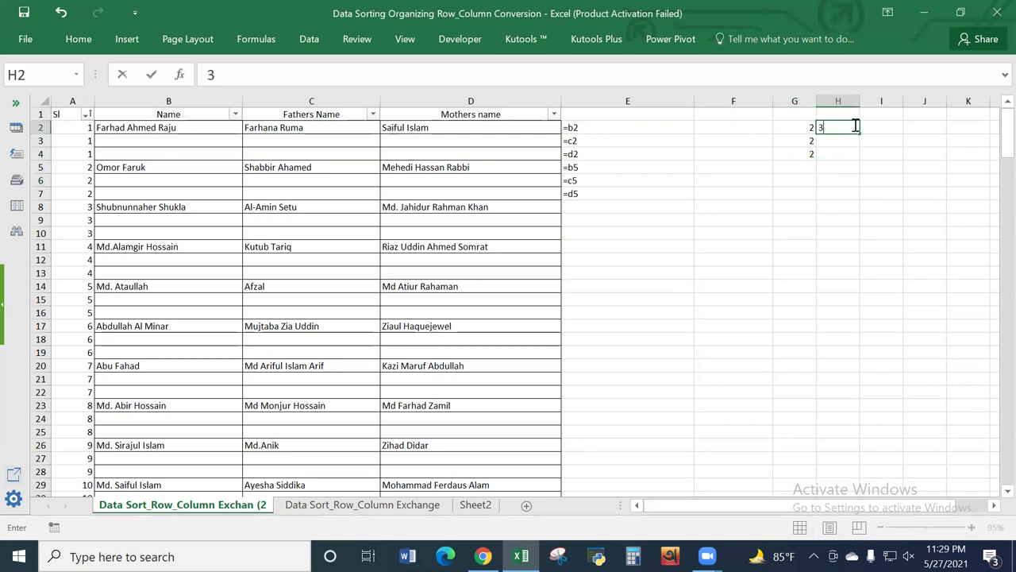
click(841, 149)
click(840, 142)
text(3)
key(Return)
key(Return)
drag(846, 128, 862, 446)
scroll(837, 214, up, 2)
scroll(838, 214, up, 4)
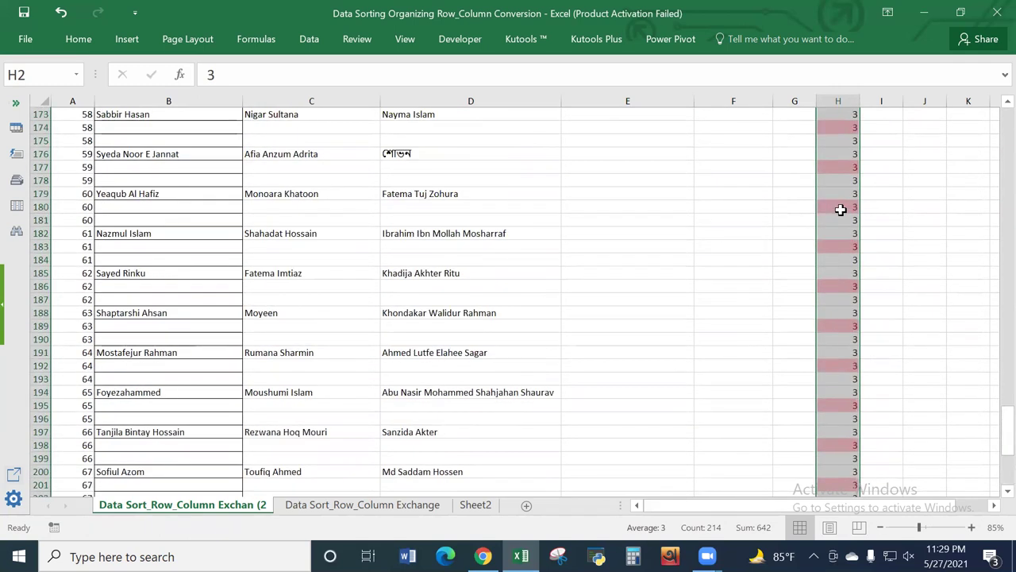
key(ctrl+Home)
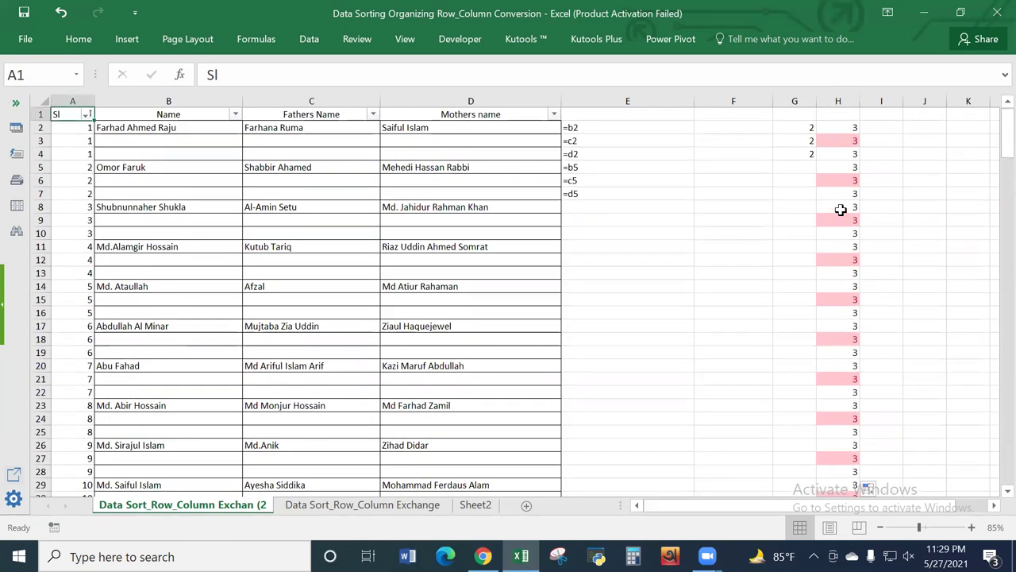
Step: Enter the formula =G2+H2 in G5 to add the increment to the first row number
click(793, 170)
text(=)
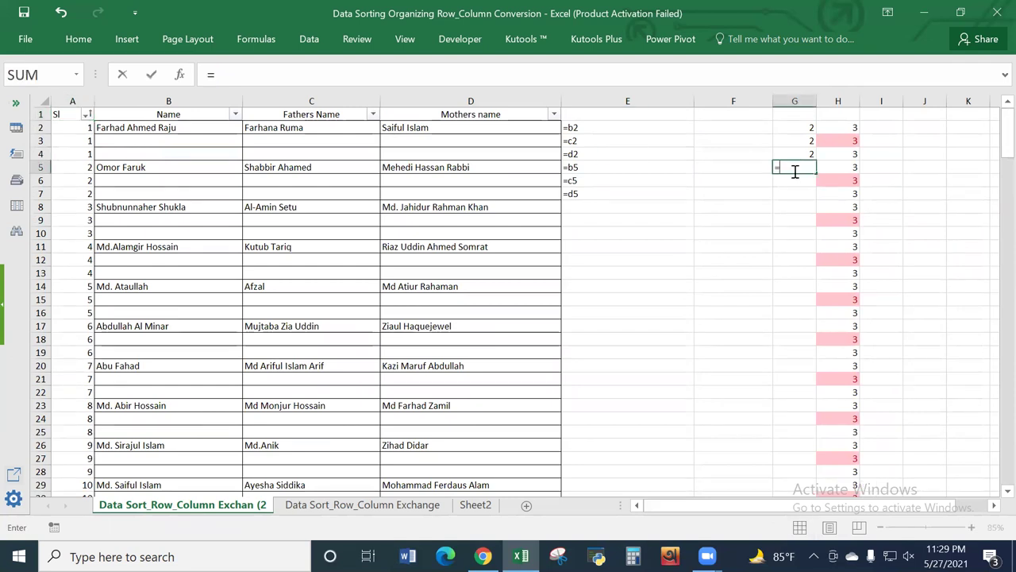
click(805, 127)
text(+)
click(855, 125)
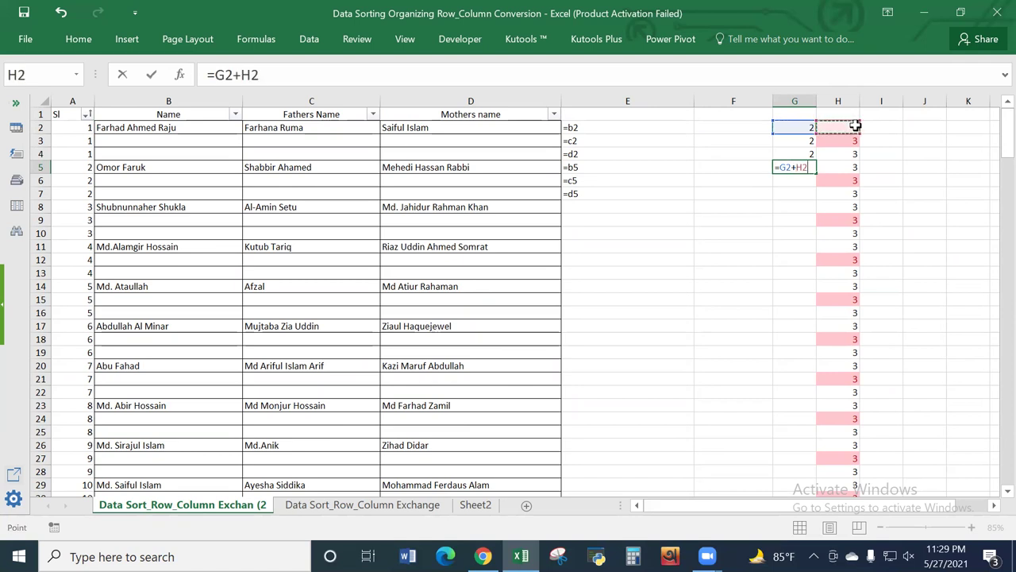
key(Return)
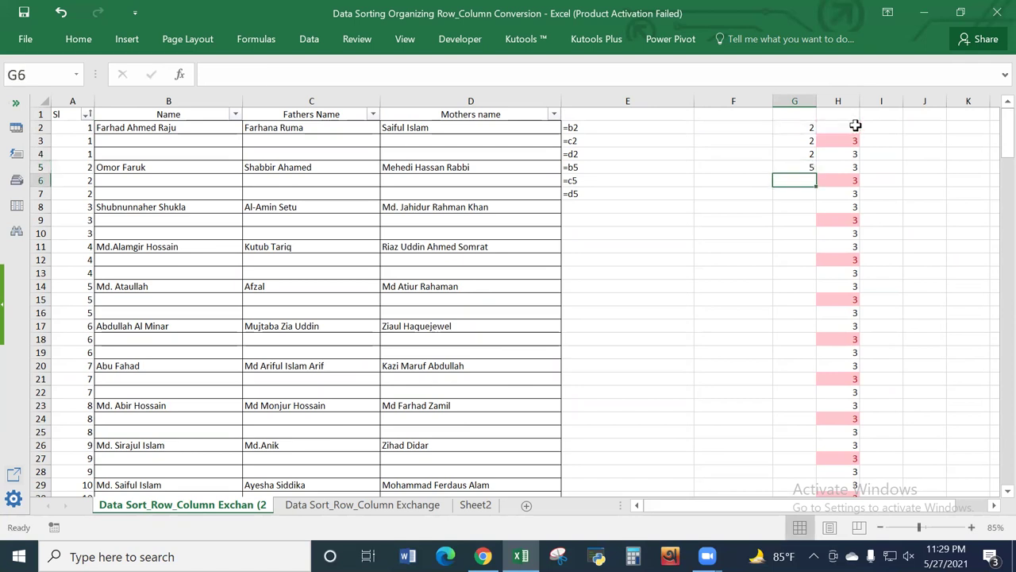
Step: Fill the G5 formula down column G alongside the data rows and check the row-number groups
click(805, 164)
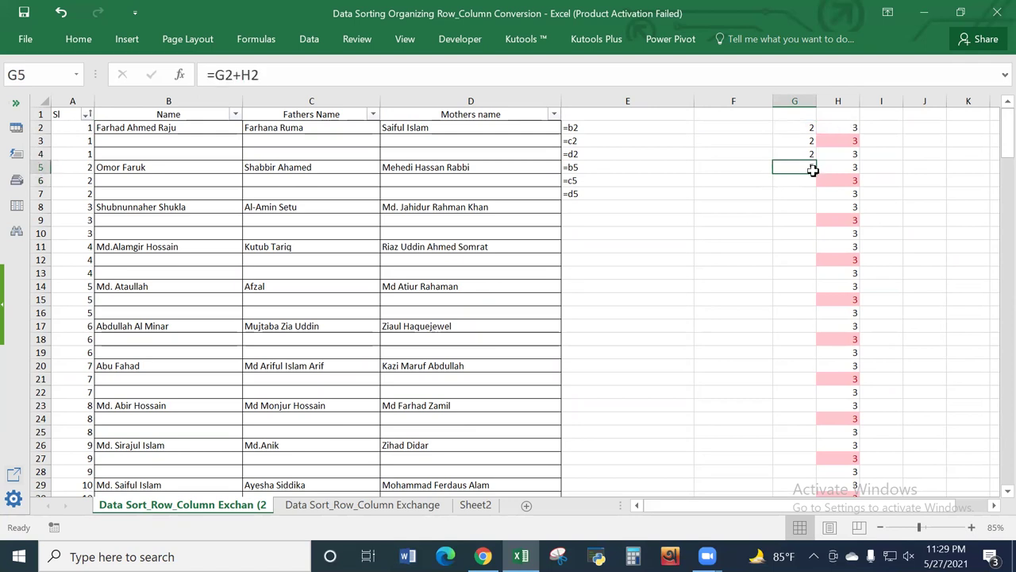
drag(816, 172, 815, 435)
scroll(793, 182, up, 20)
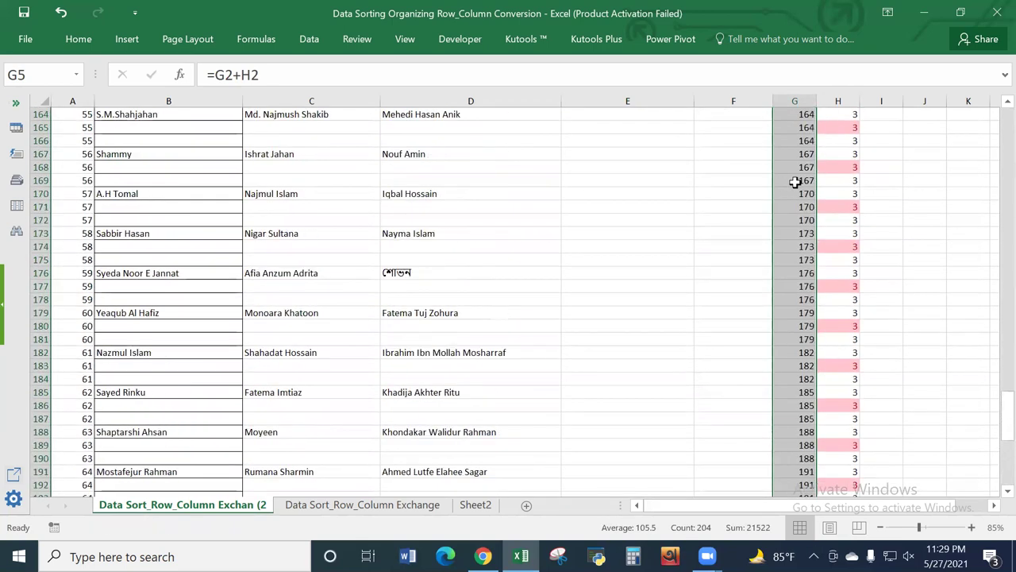
scroll(794, 182, up, 20)
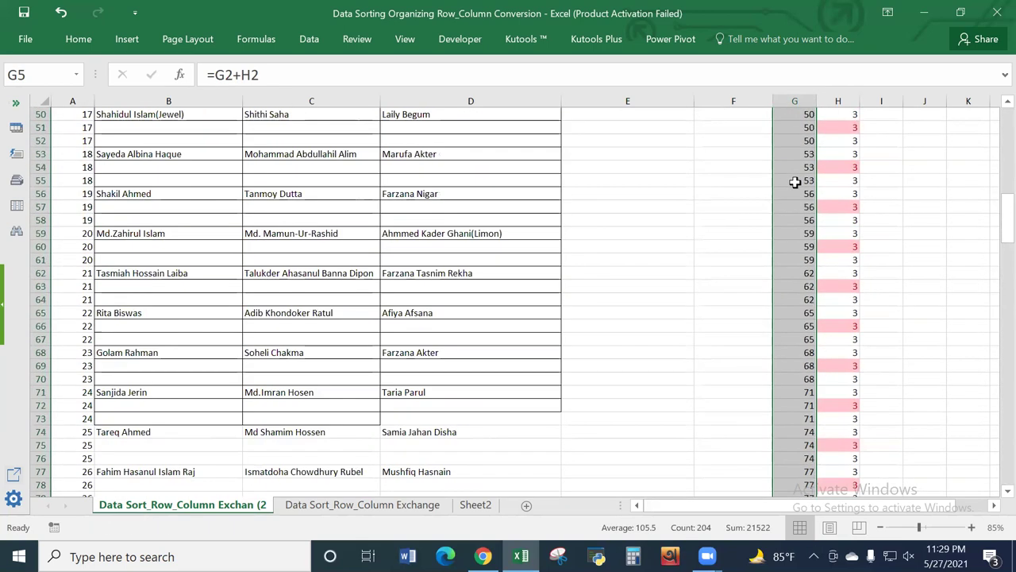
key(ctrl+Home)
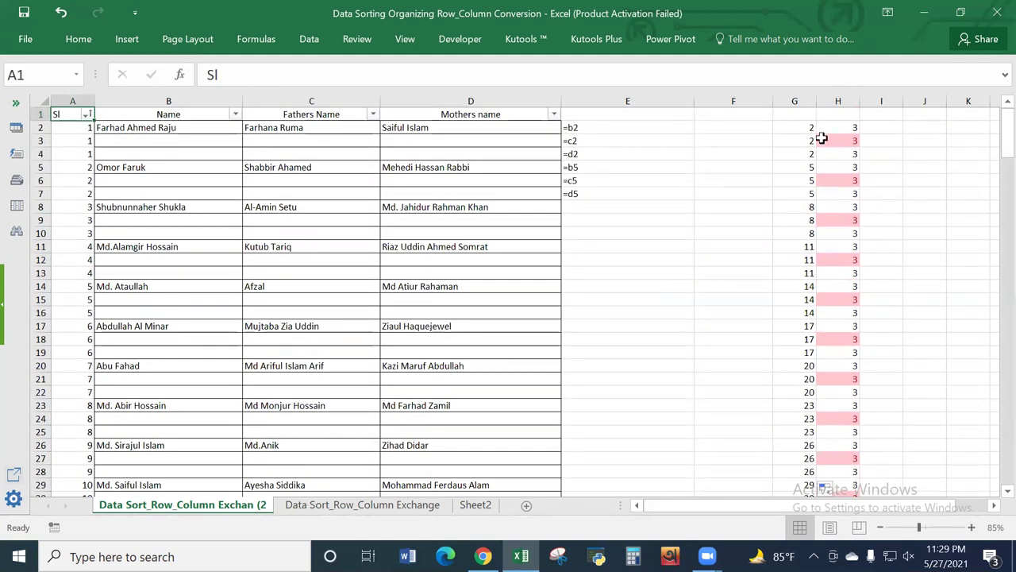
click(804, 131)
drag(803, 141, 799, 268)
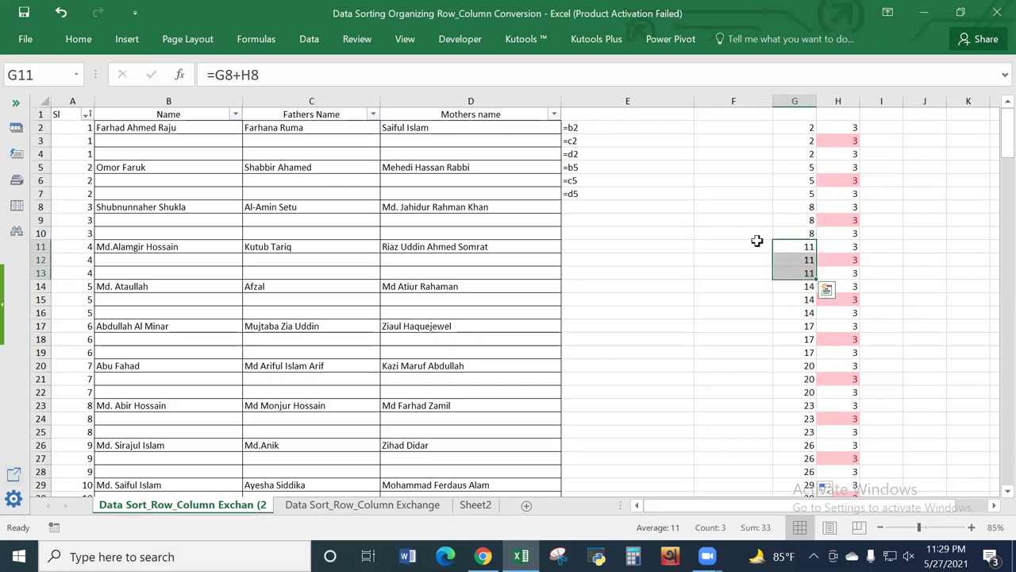
Step: Compare the sample references in E2:E7 with the row numbers in column G and begin a formula in F2
drag(585, 129, 580, 194)
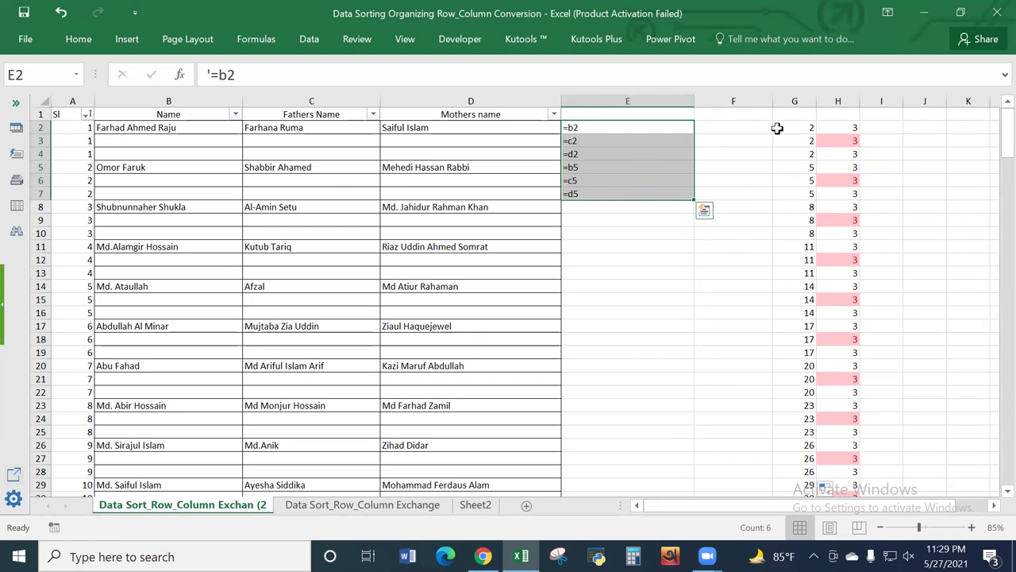
drag(799, 127, 795, 235)
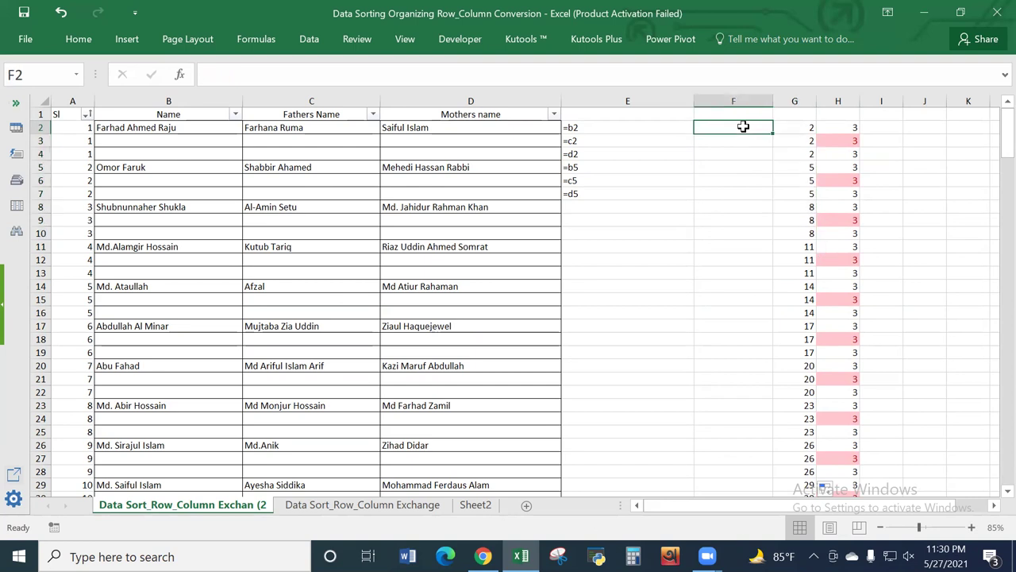
text(=)
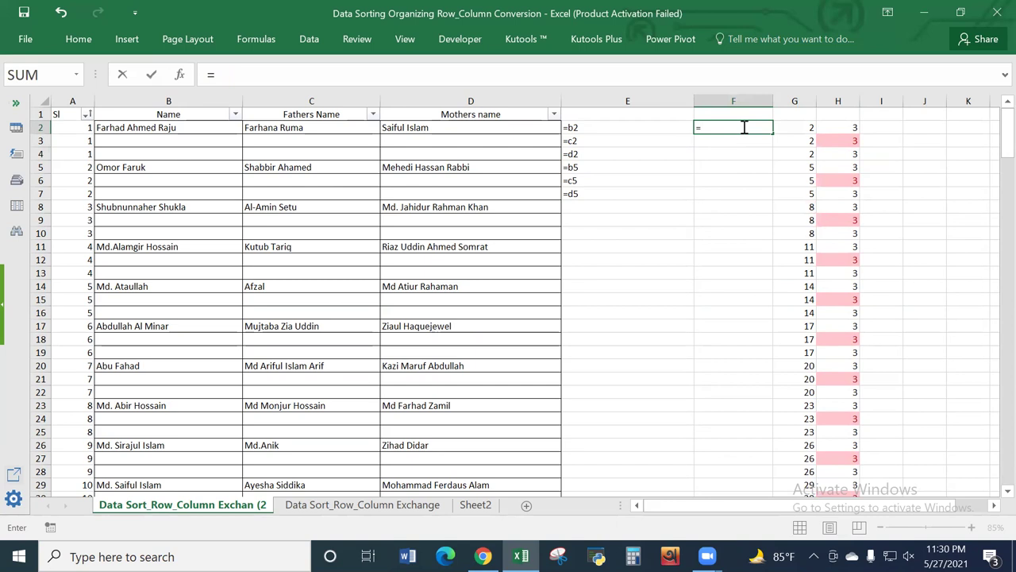
text(C)
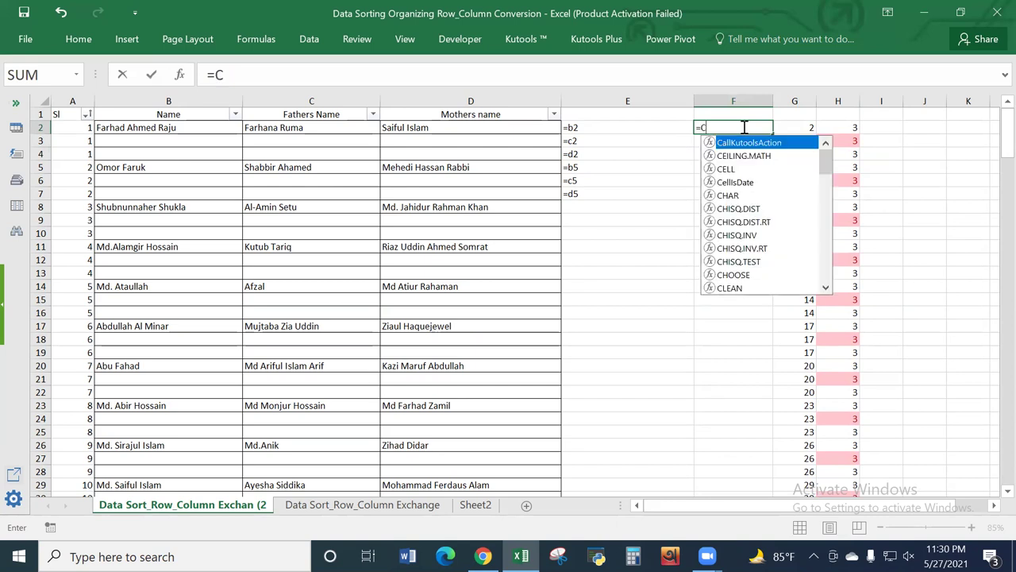
text(on)
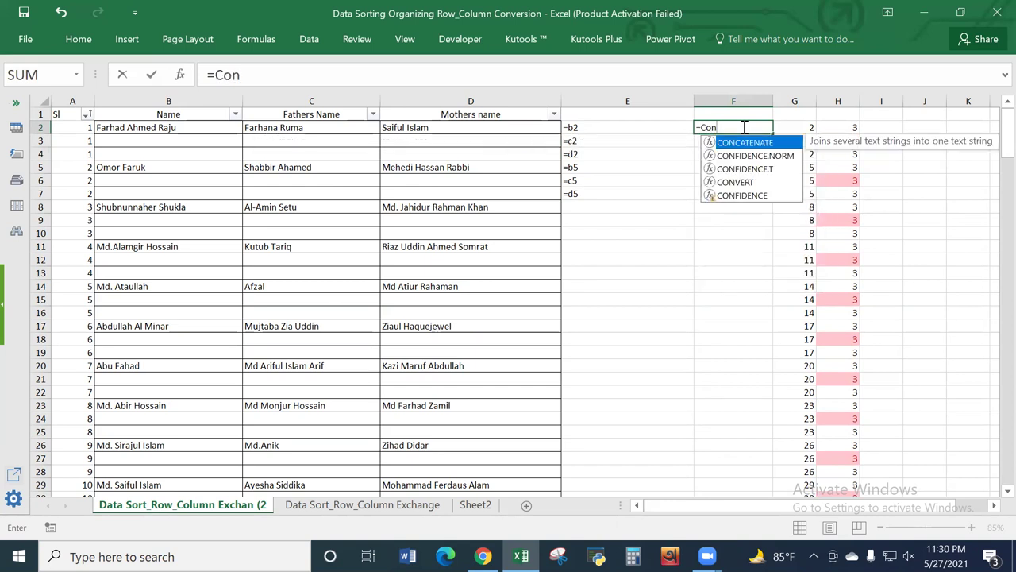
key(BackSpace)
key(BackSpace)
key(BackSpace)
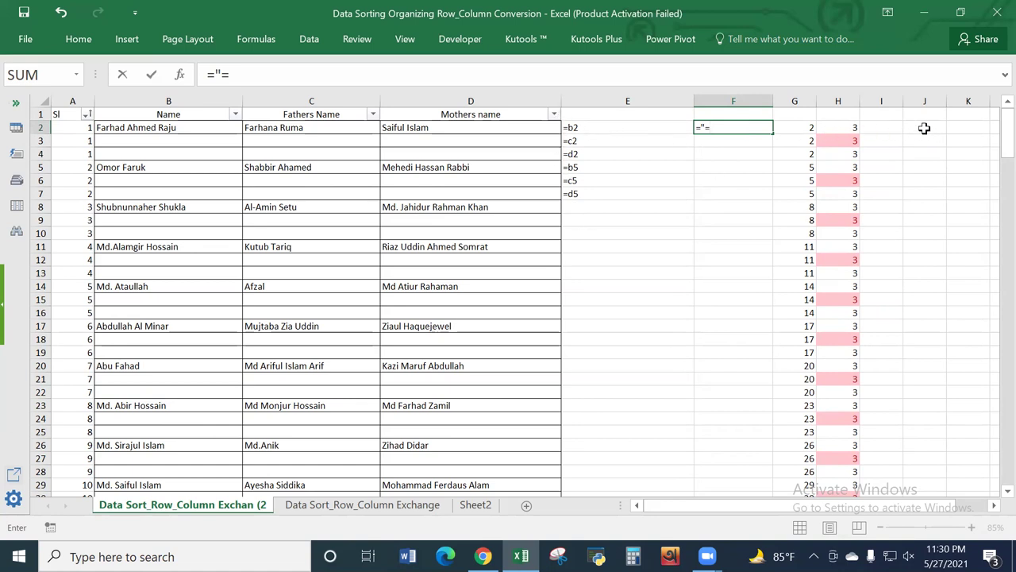
Step: Enter the formula ="="&I2&G2 in F2 to join an equals sign, column letter and row number
click(874, 127)
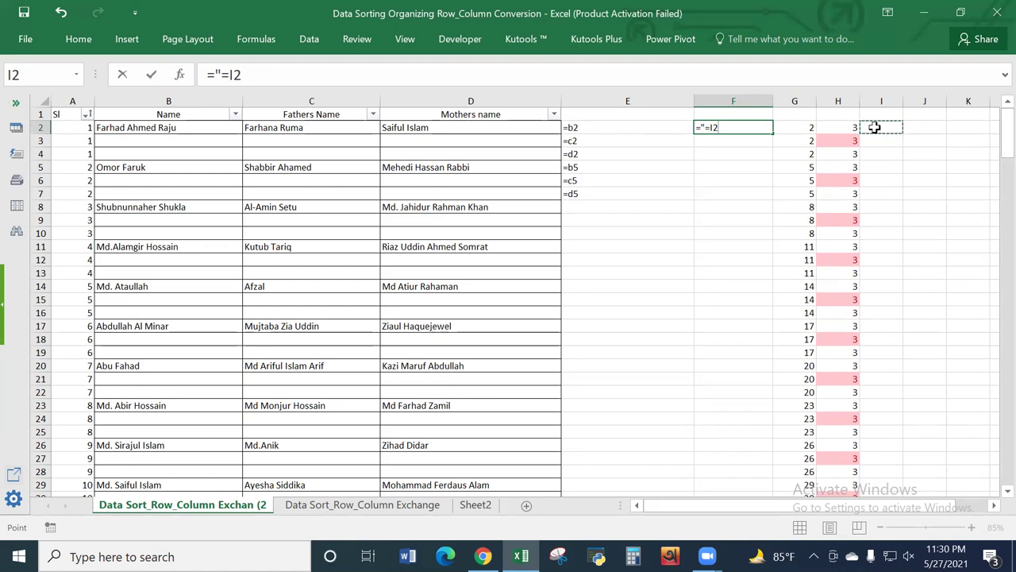
text(")
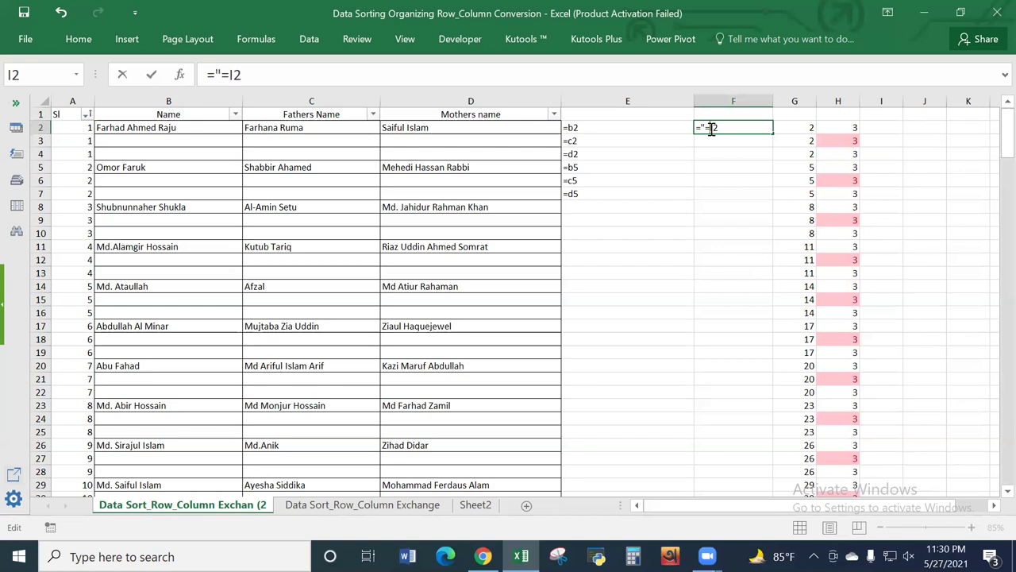
text("&I2)
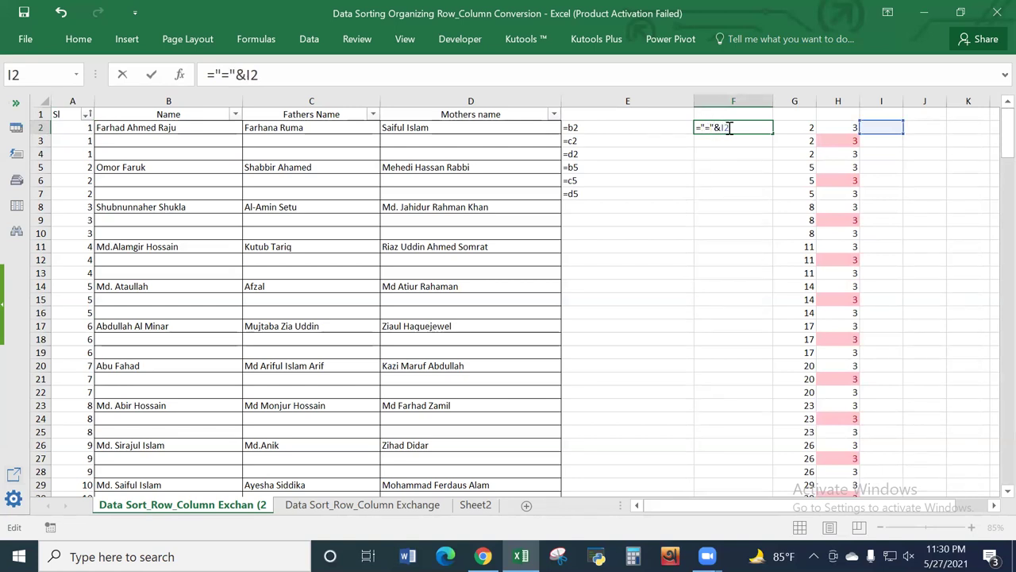
text(&)
click(797, 130)
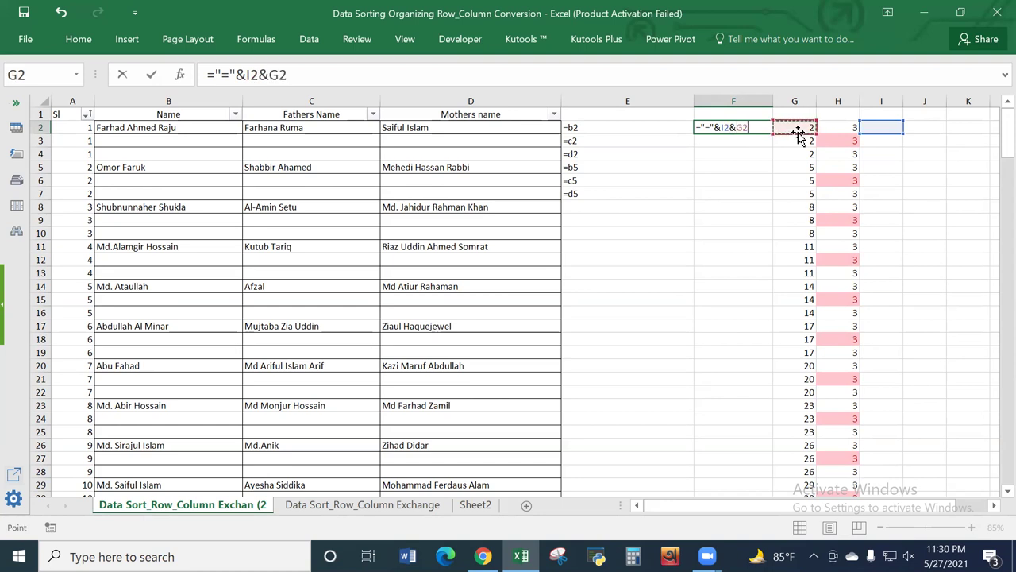
key(Return)
Step: Enter the column letters b, c and d in cells I2, I3 and I4
click(887, 129)
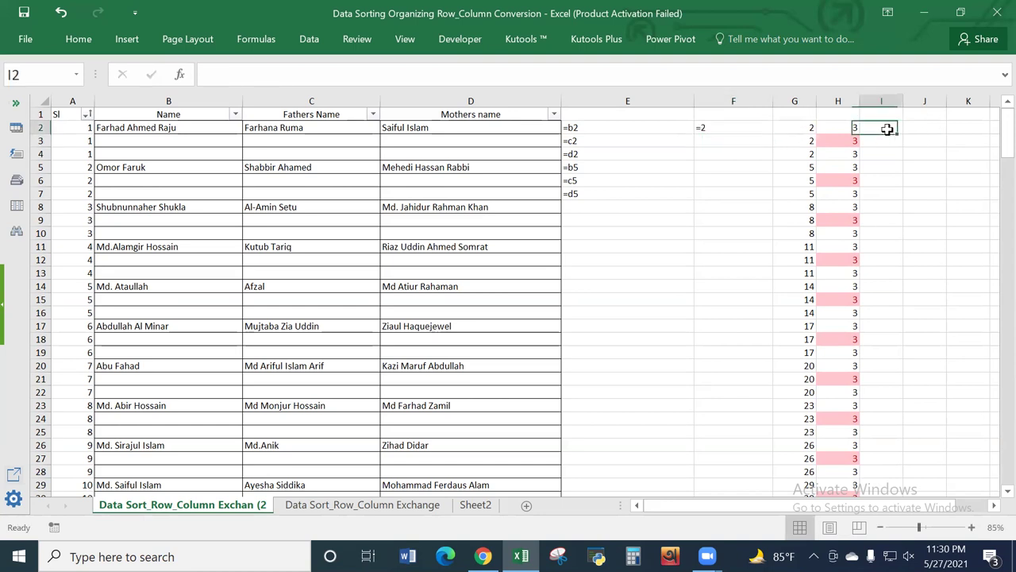
text(b)
key(Return)
text(c)
key(Return)
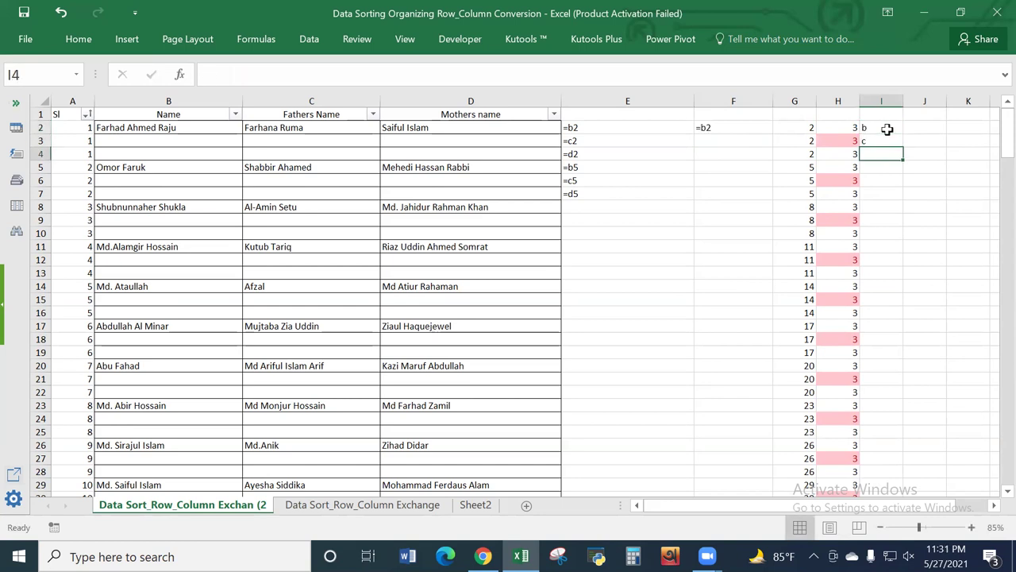
text(d)
click(886, 167)
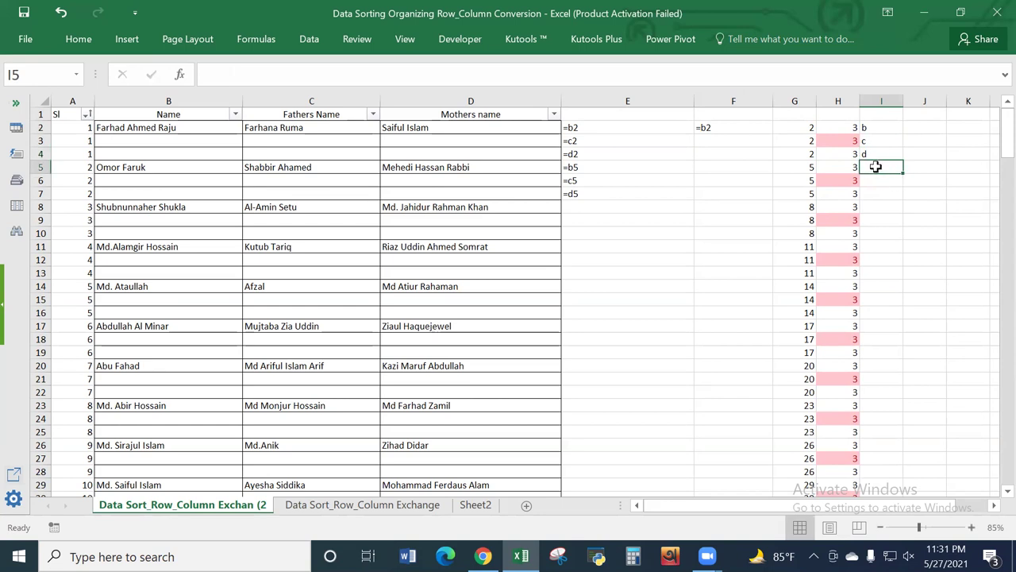
Step: Enter =I2 in I5 and fill it down column I to repeat the three column letters
text(=)
click(875, 127)
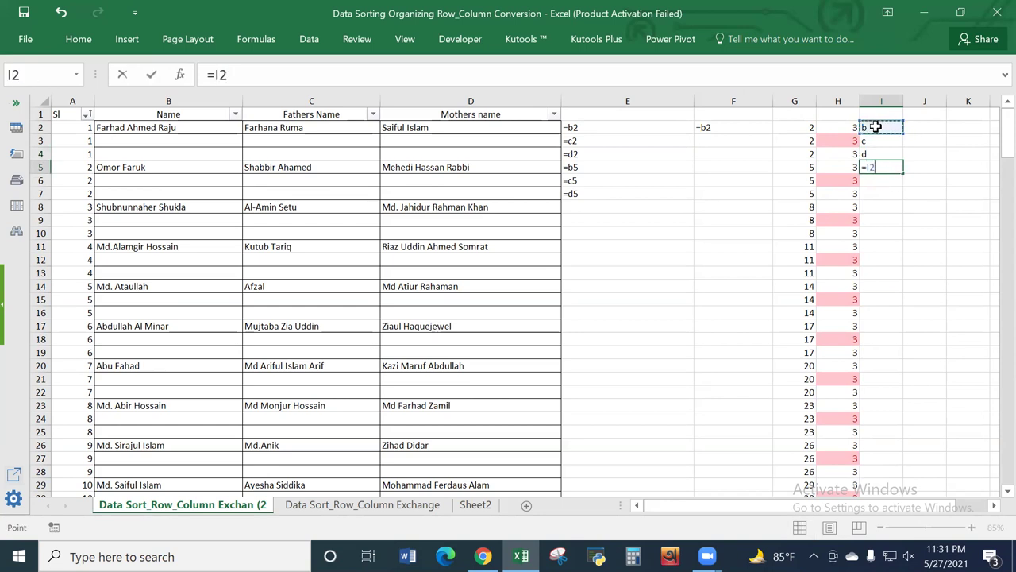
key(Return)
click(889, 168)
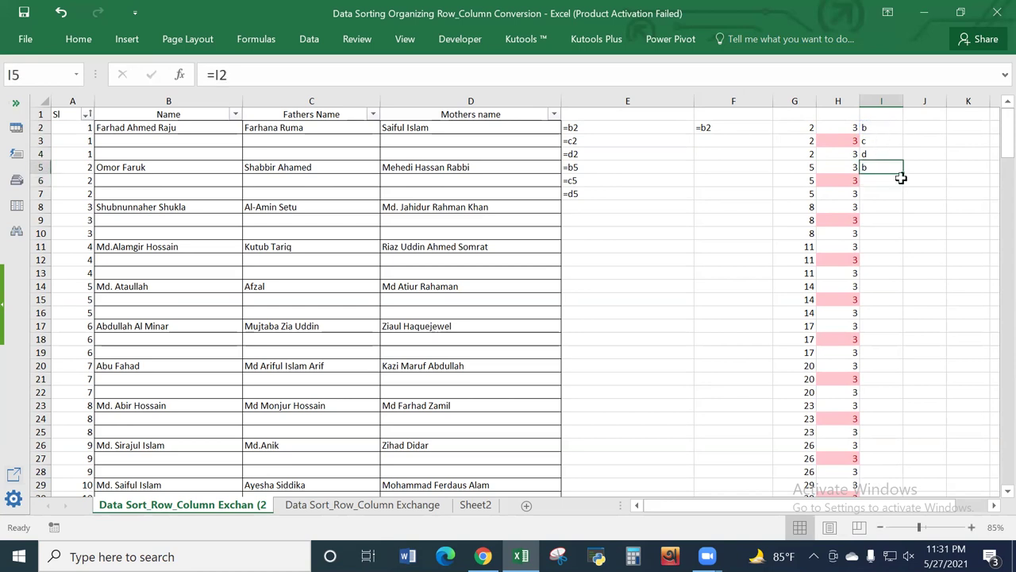
double_click(903, 174)
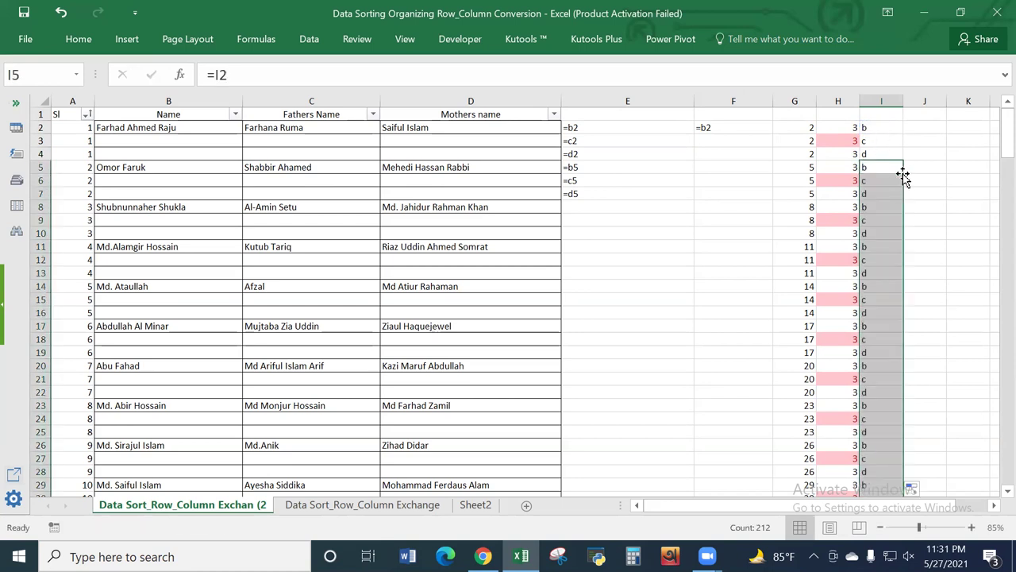
drag(881, 130, 877, 197)
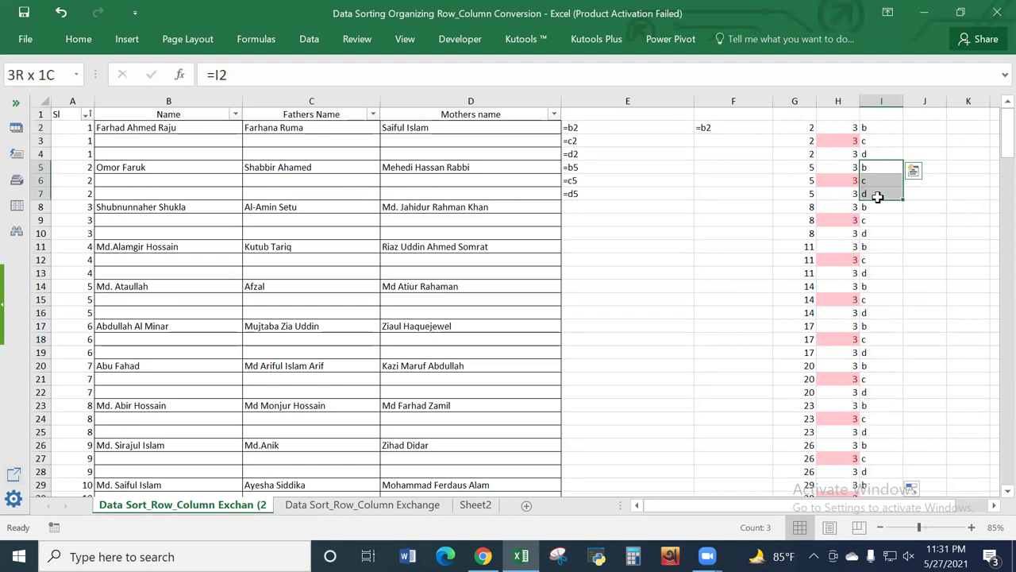
Step: Fill the F2 formula down column F alongside the data rows and check the generated references
drag(803, 130, 797, 207)
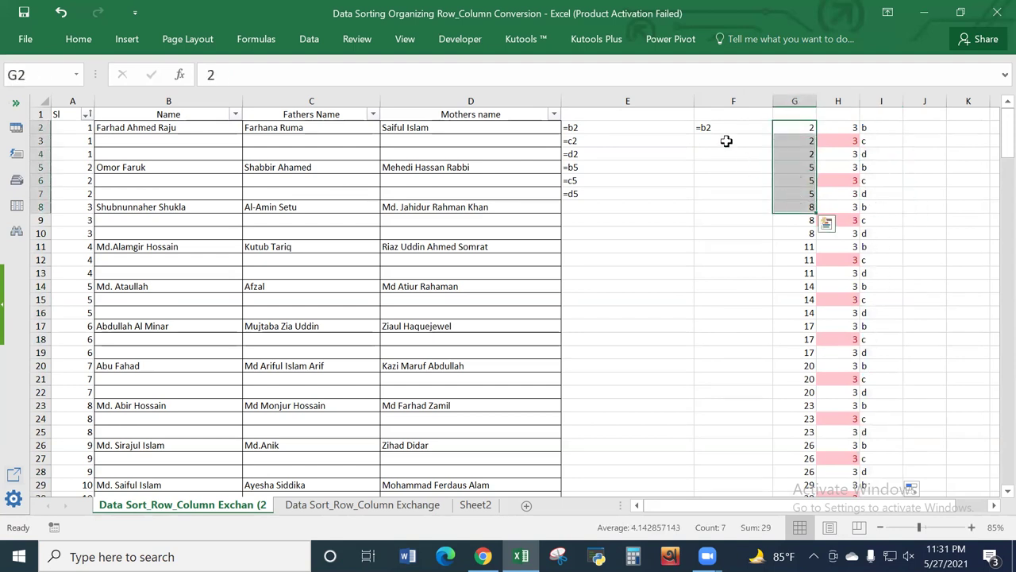
click(719, 129)
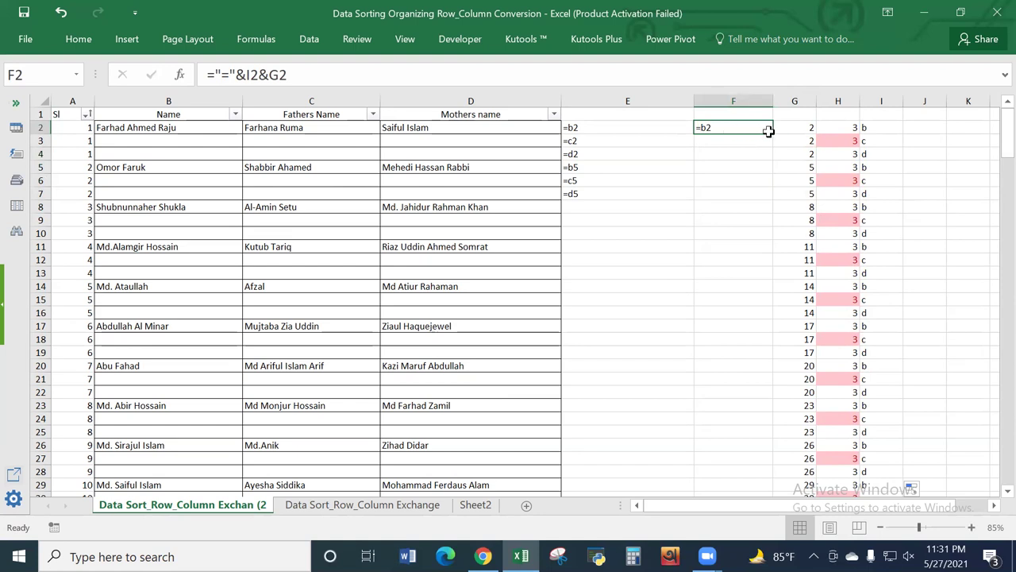
double_click(773, 133)
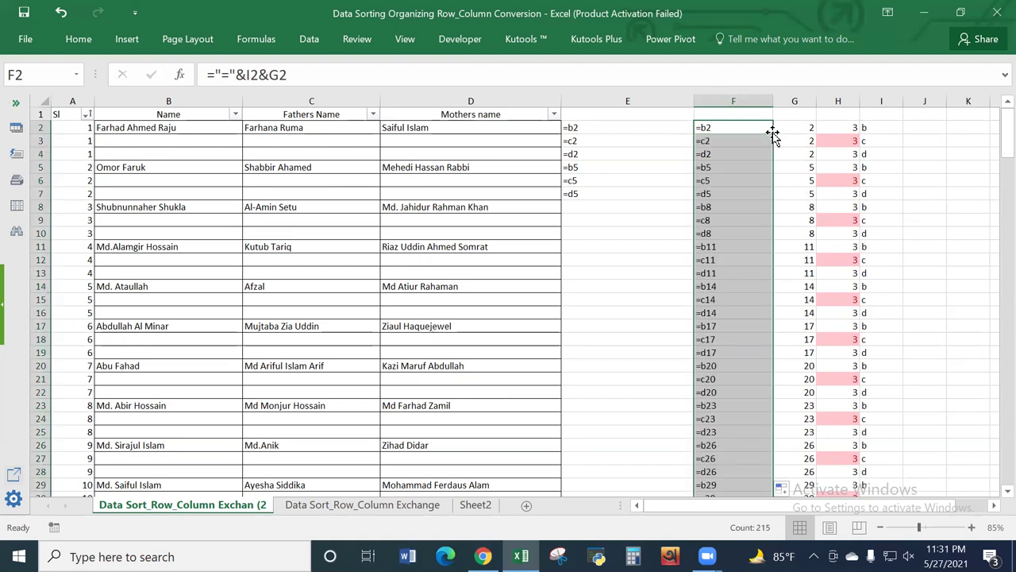
drag(722, 127, 723, 230)
scroll(725, 228, down, 9)
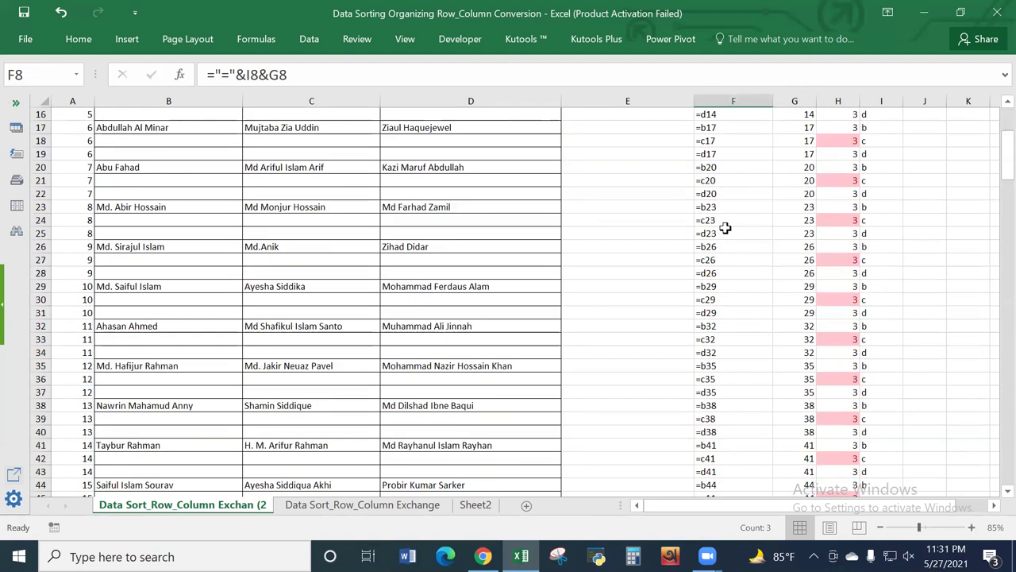
scroll(724, 228, up, 9)
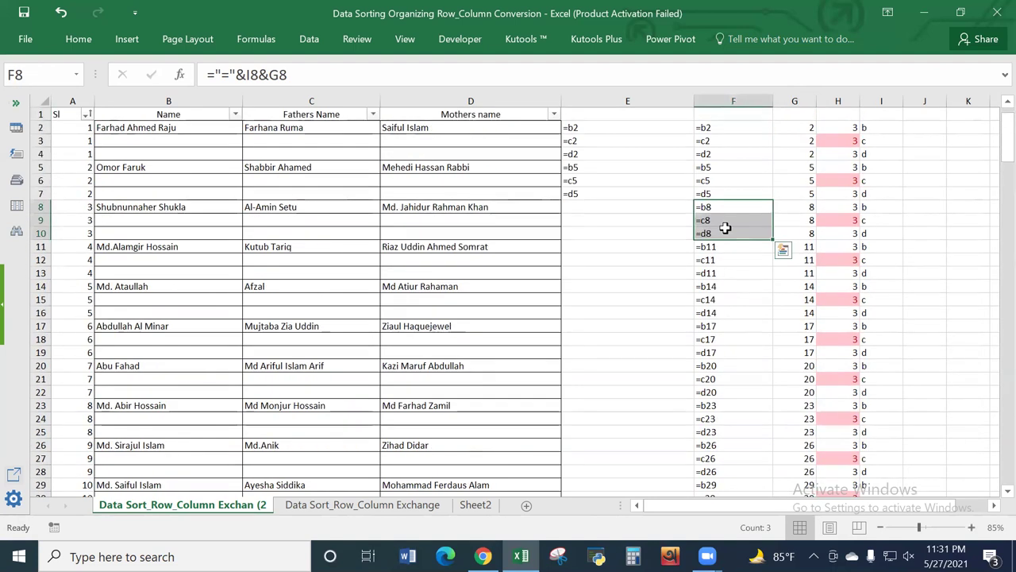
click(715, 126)
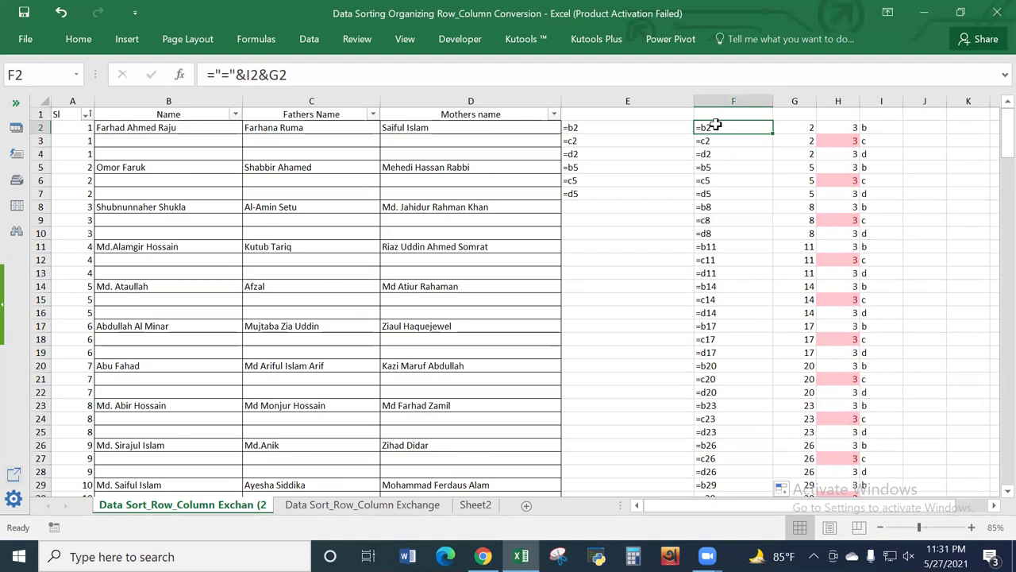
scroll(727, 194, down, 13)
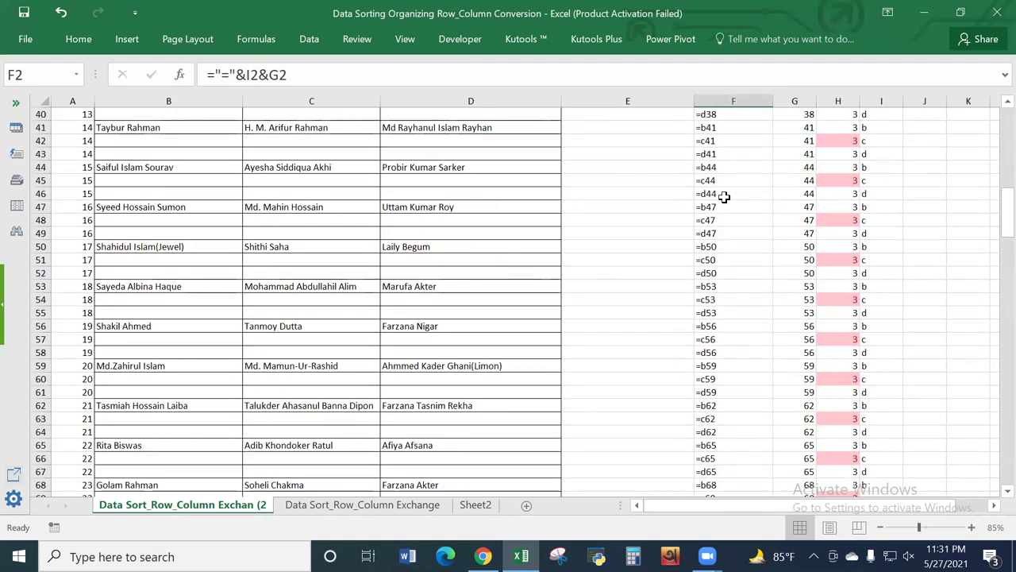
scroll(724, 197, up, 13)
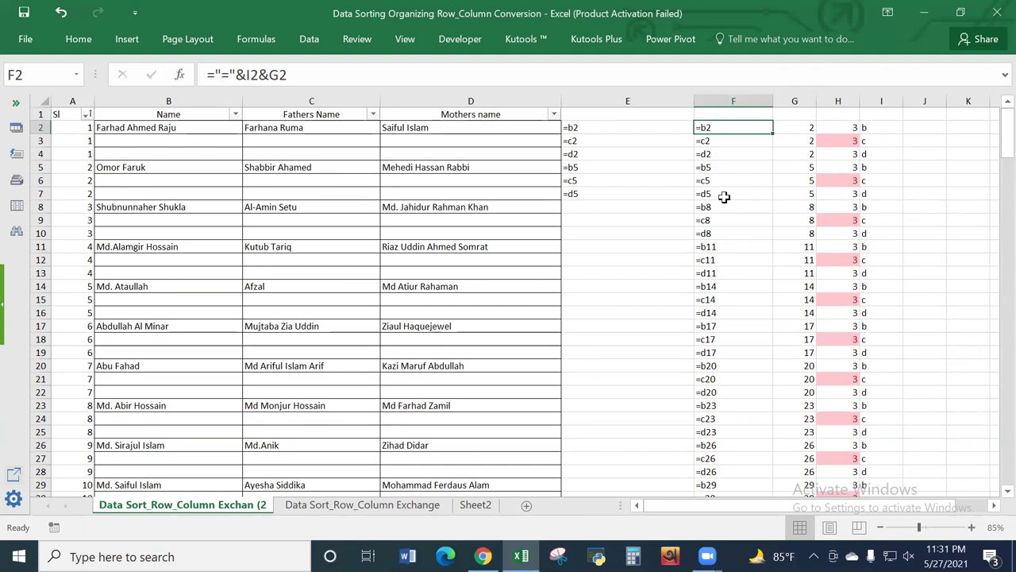
Step: Inspect the concatenation formula in F2 and the formulas in the cells just below it
double_click(724, 127)
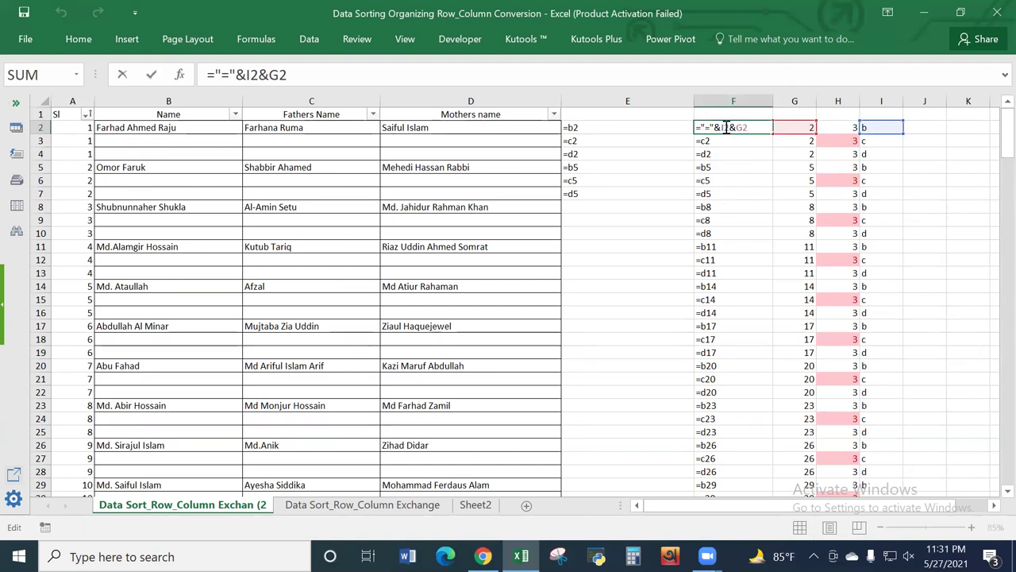
key(Return)
click(729, 127)
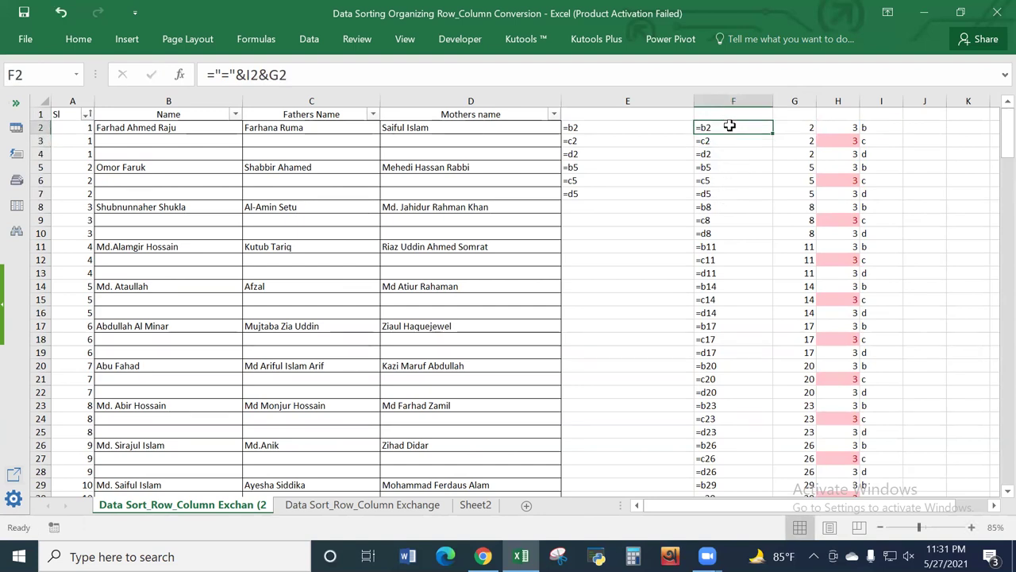
double_click(728, 127)
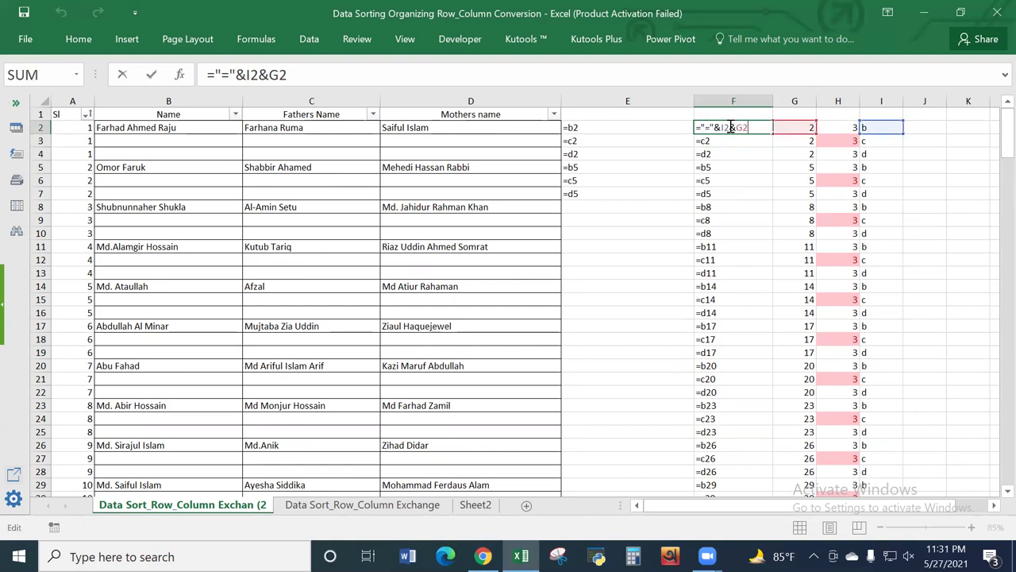
key(Return)
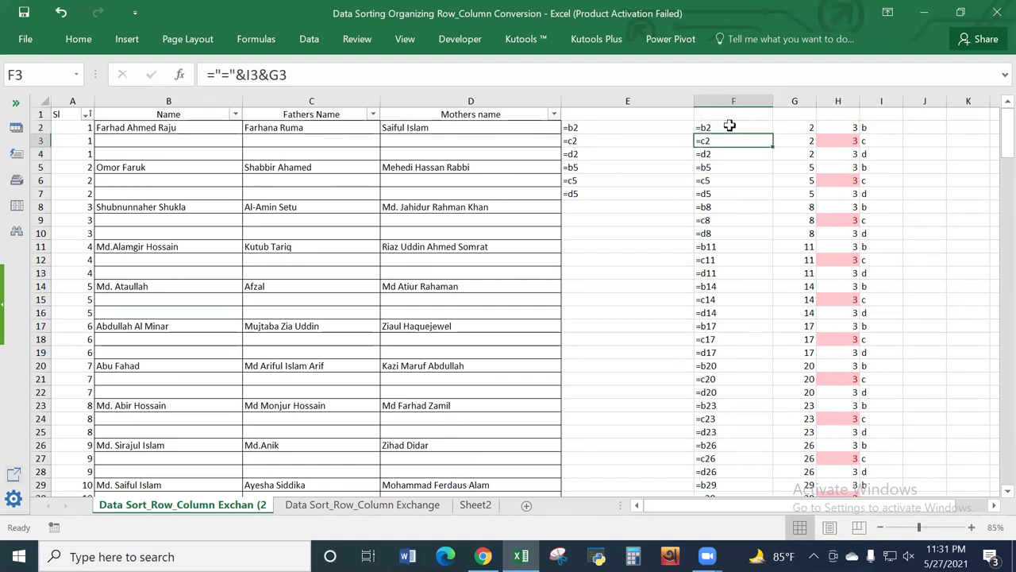
key(Down)
key(Down)
key(Down)
key(Up)
key(Up)
key(Up)
key(Up)
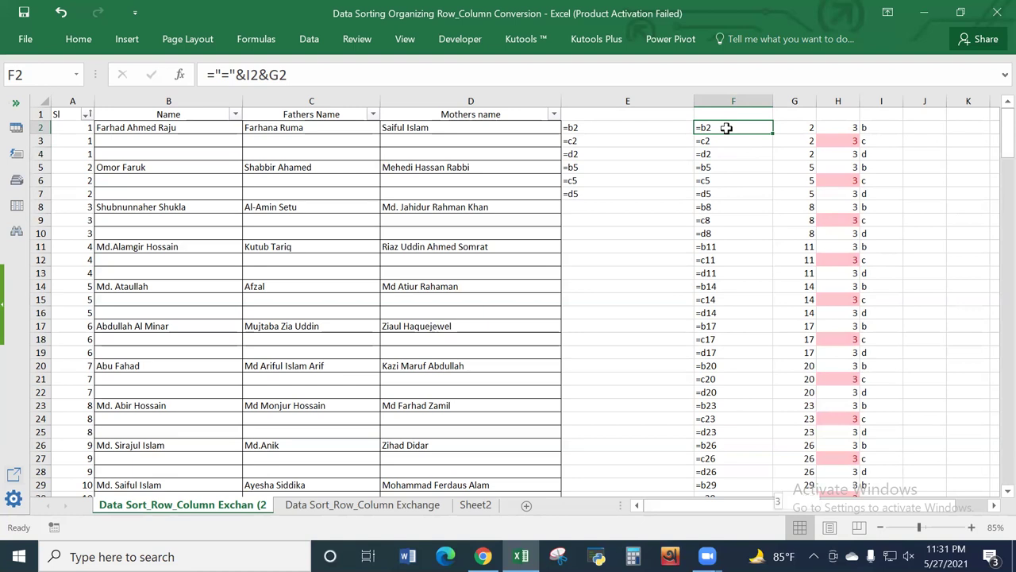
Step: Copy the generated references in F2:F208, leaving out the incomplete ones below that lack row numbers
key(ctrl+shift+Down)
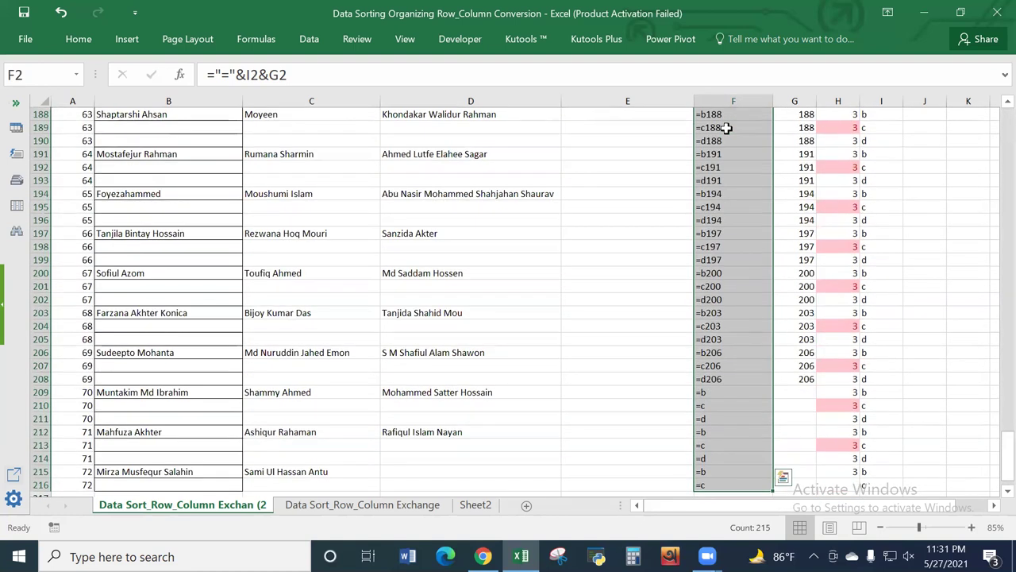
key(shift+Up)
key(shift+Up)
key(shift+Up)
key(shift+Up)
key(shift+Up)
key(shift+Up)
key(shift+Up)
key(shift+Up)
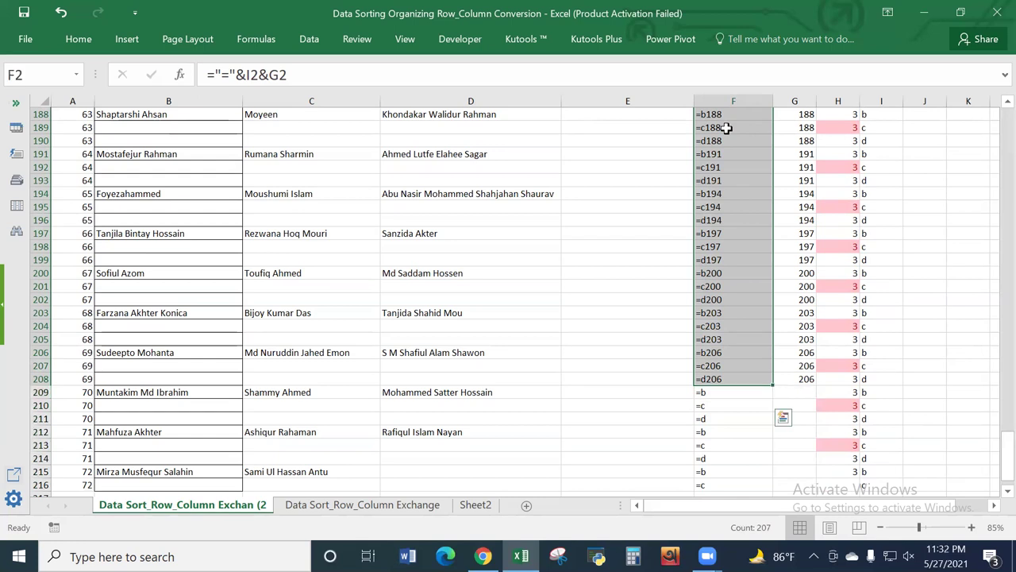
key(ctrl+c)
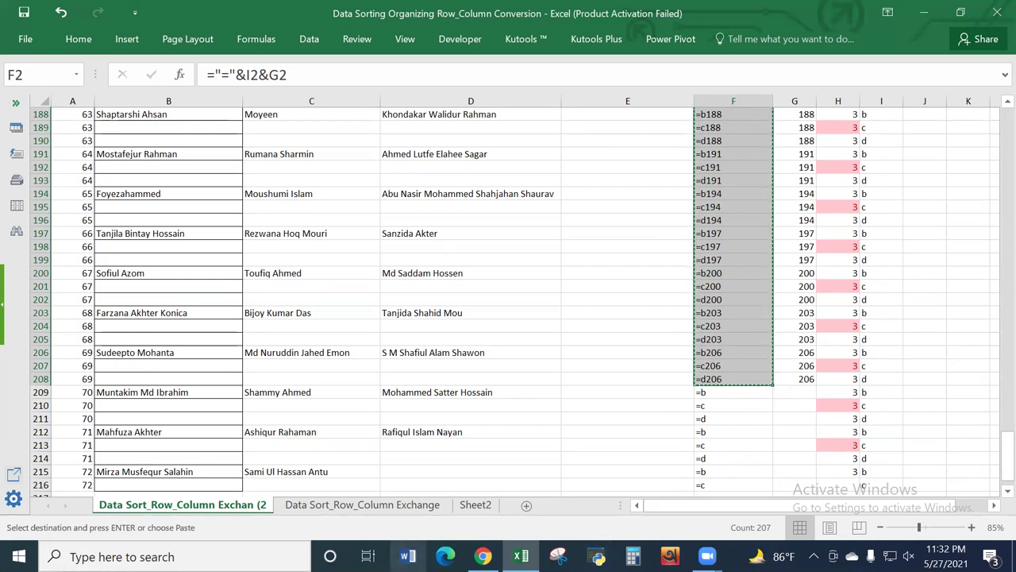
Step: Switch to Word, dismiss the activation wizard and create a blank document
click(407, 556)
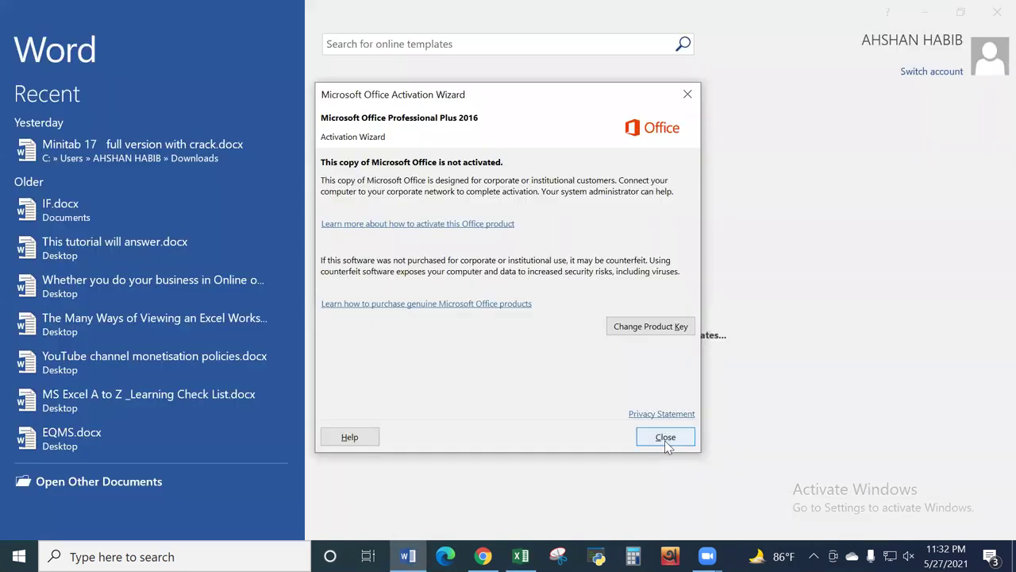
click(667, 445)
click(378, 172)
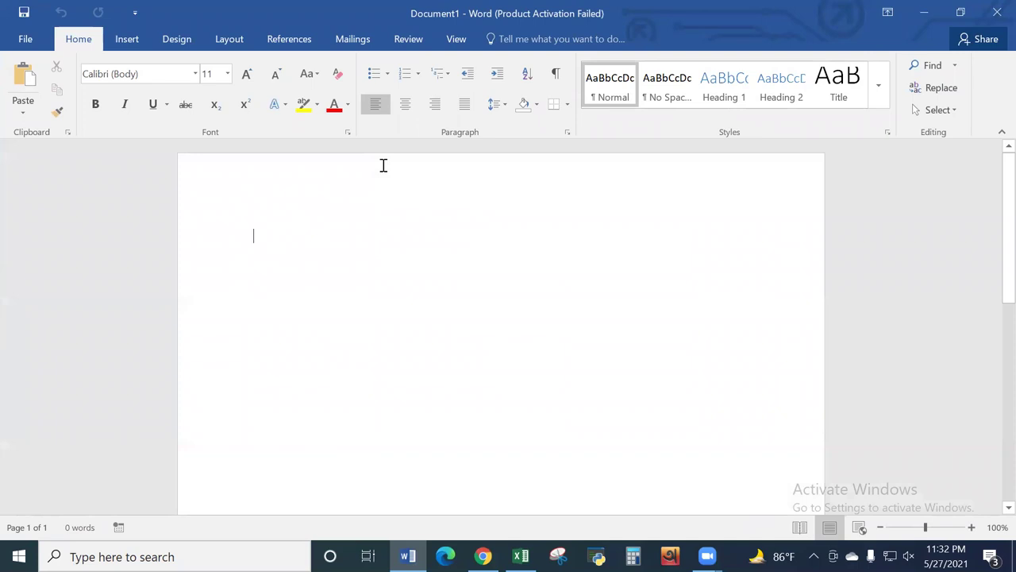
Step: Paste the copied references into the blank document and apply all borders to the whole pasted table
key(ctrl+v)
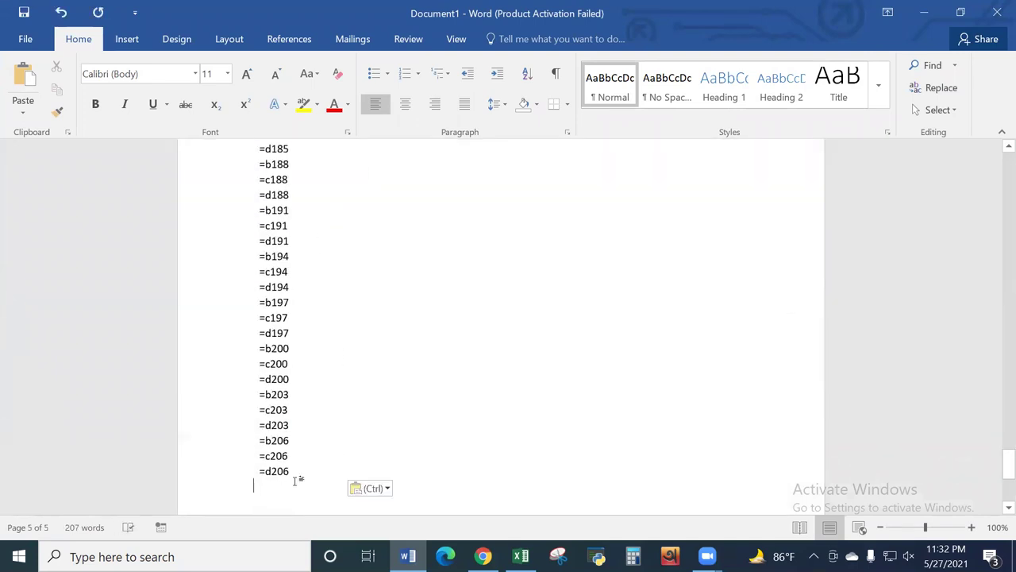
key(ctrl+a)
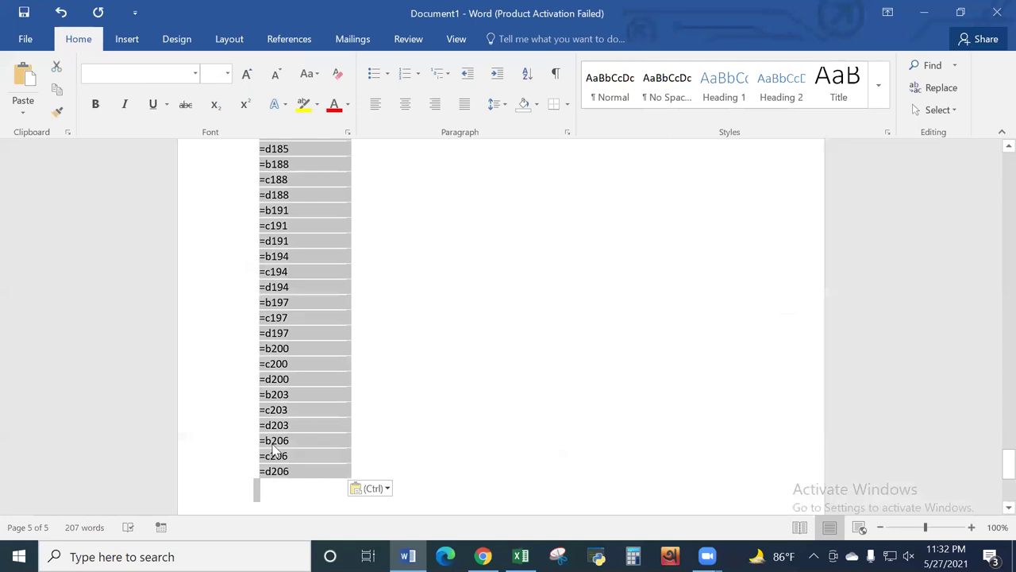
scroll(289, 315, up, 15)
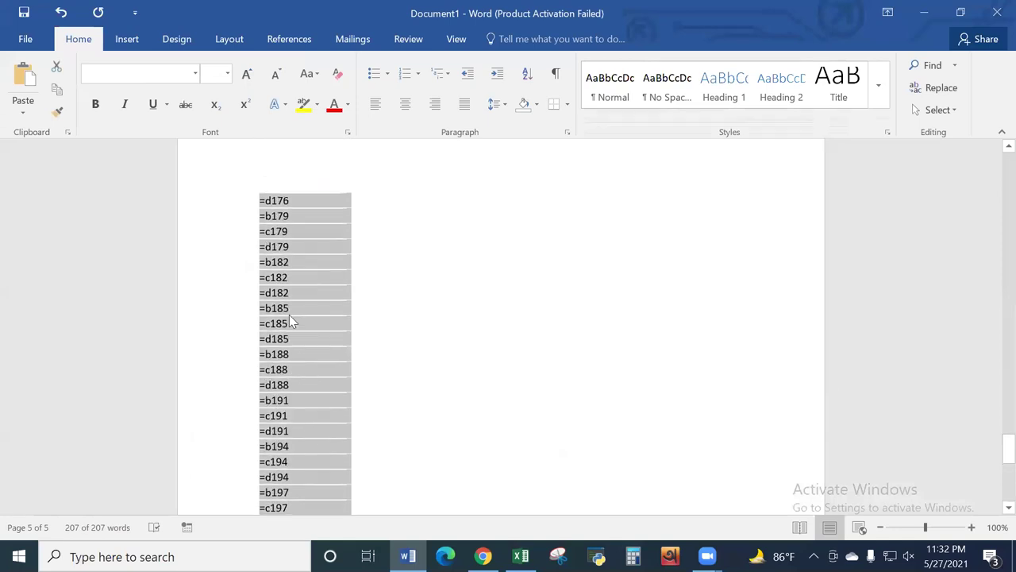
scroll(289, 315, up, 10)
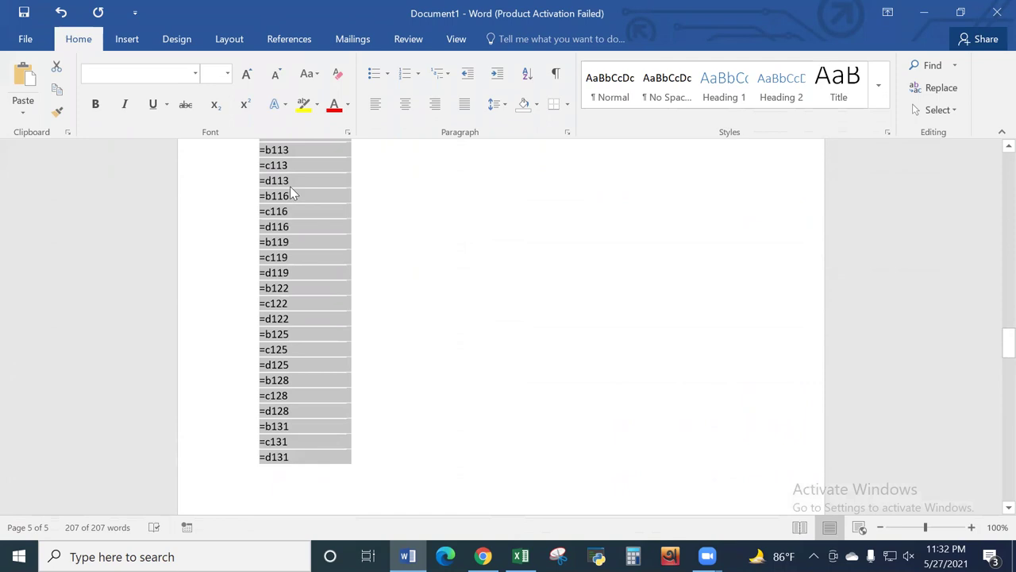
click(568, 104)
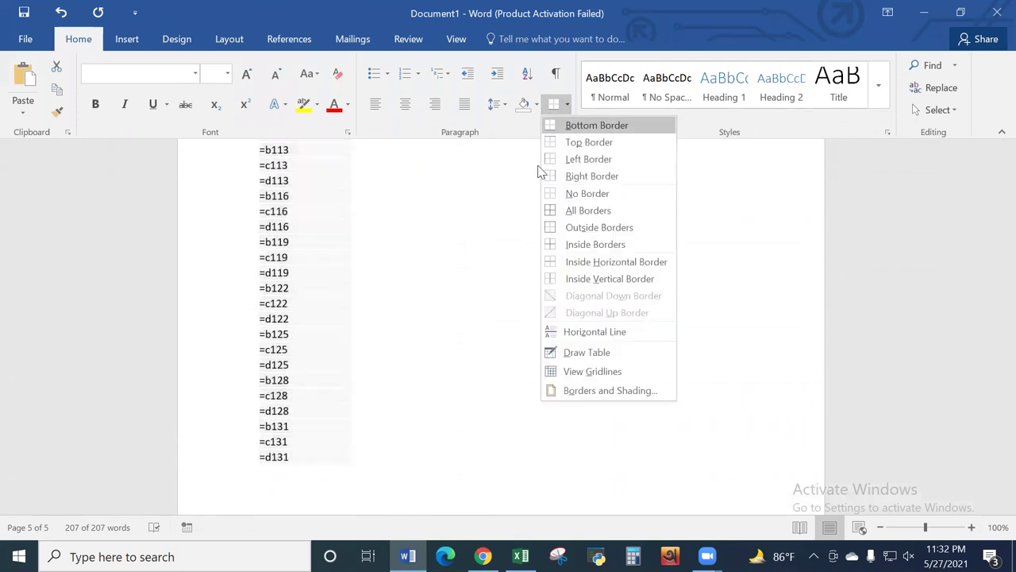
click(552, 211)
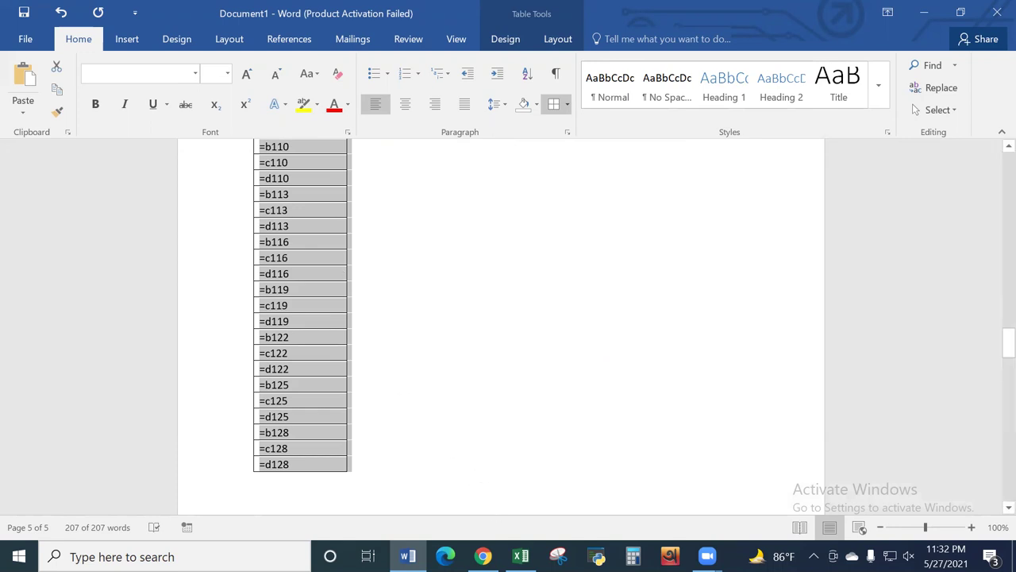
Step: Transfer the bordered reference table from Word back to Excel starting at J2, and widen column J to fit the names
click(524, 503)
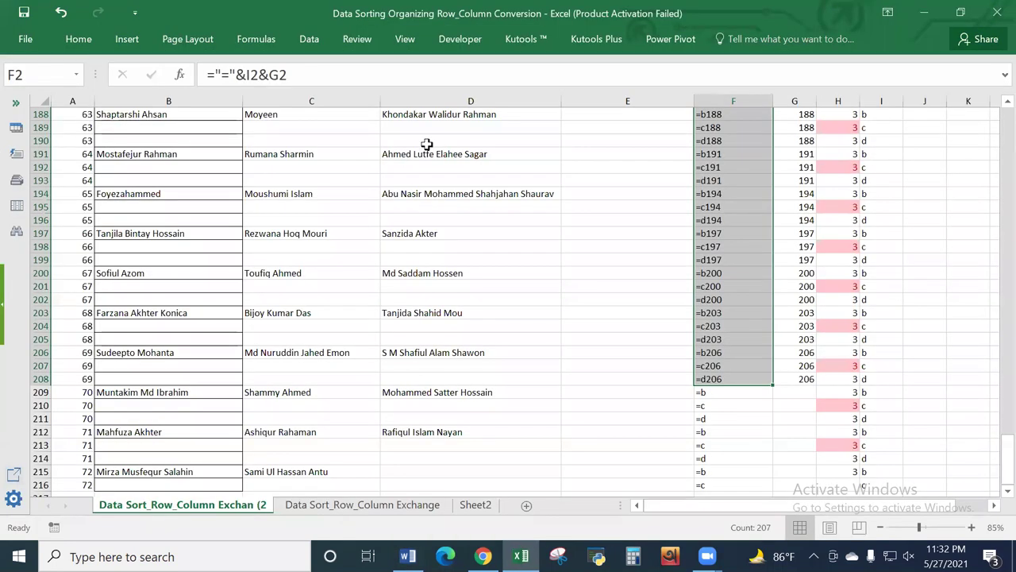
key(ctrl+Home)
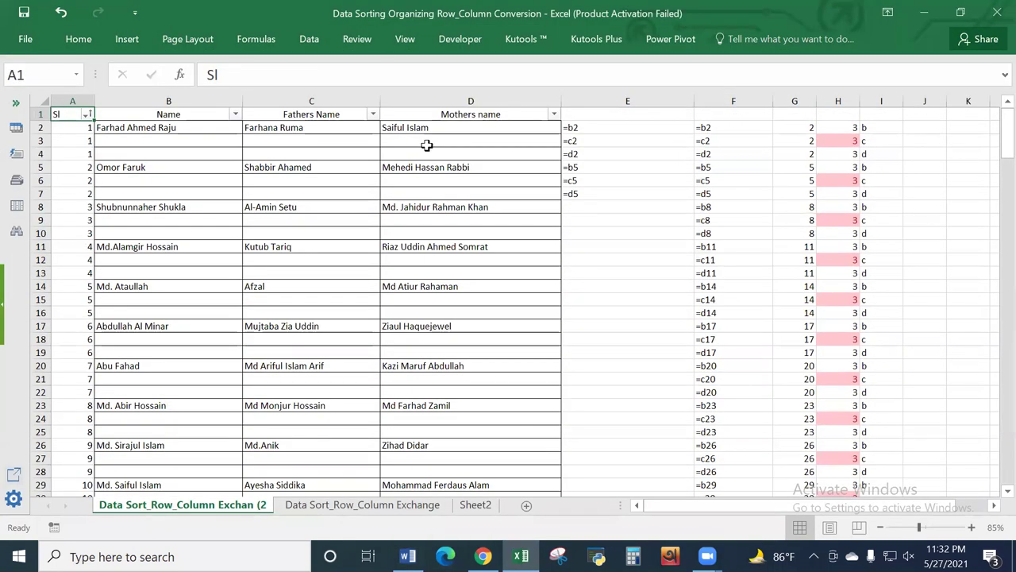
click(917, 127)
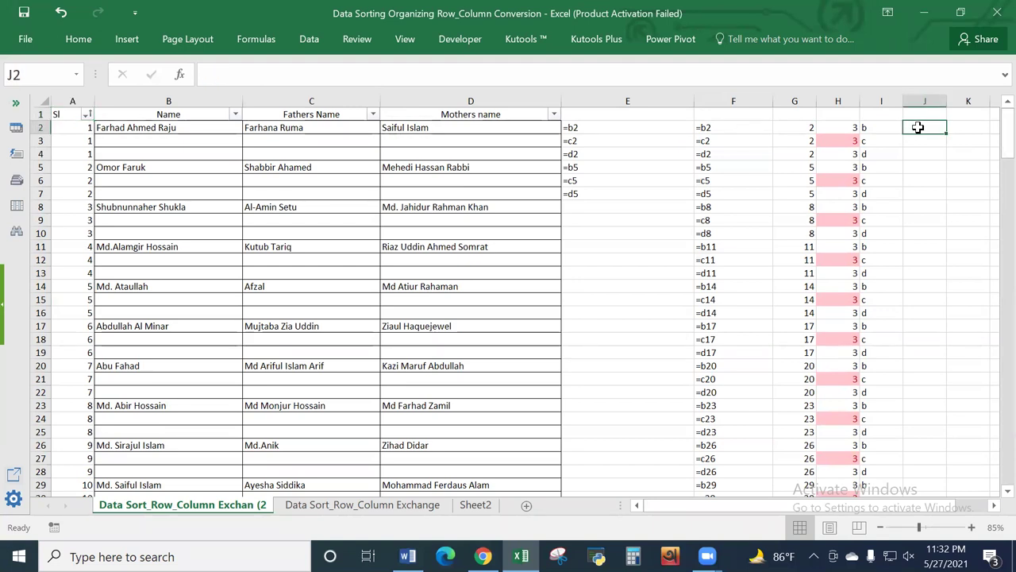
key(ctrl+v)
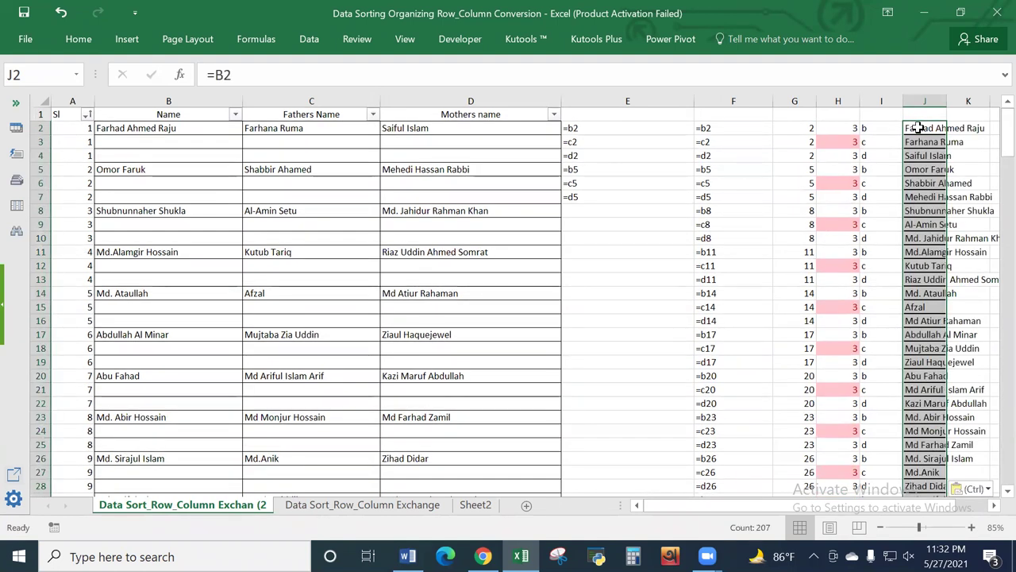
drag(948, 102, 999, 102)
Step: Compare the first stacked entries in column J with the source names in B2:D2 and check their cell references
drag(926, 129, 927, 149)
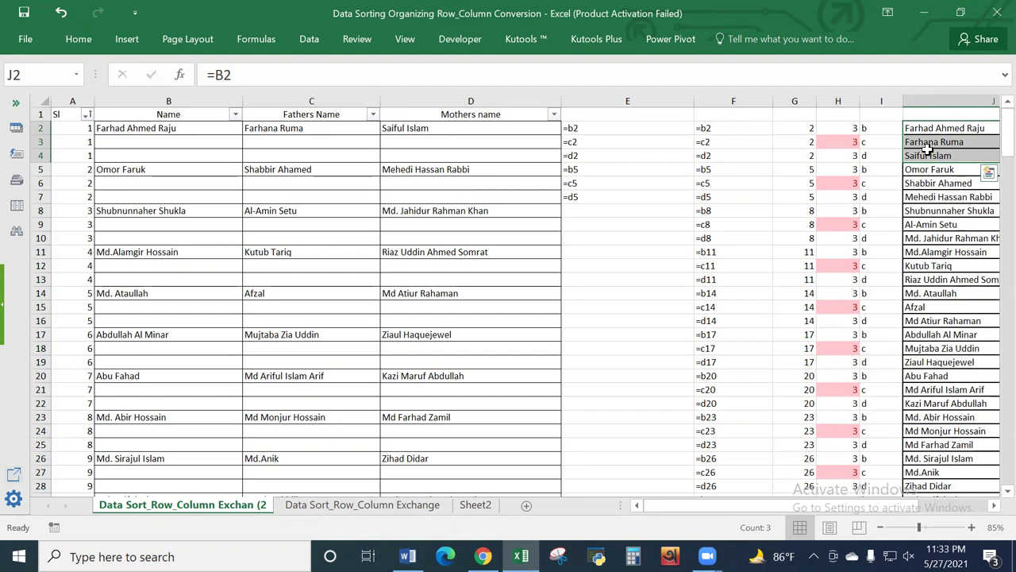
click(137, 129)
click(293, 128)
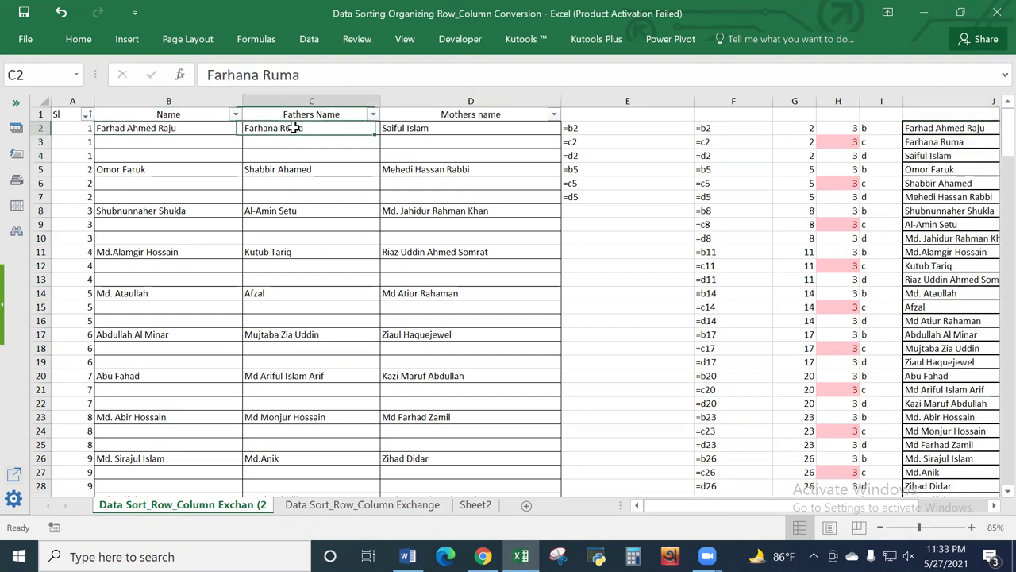
click(447, 128)
drag(923, 127, 925, 147)
click(925, 169)
click(921, 182)
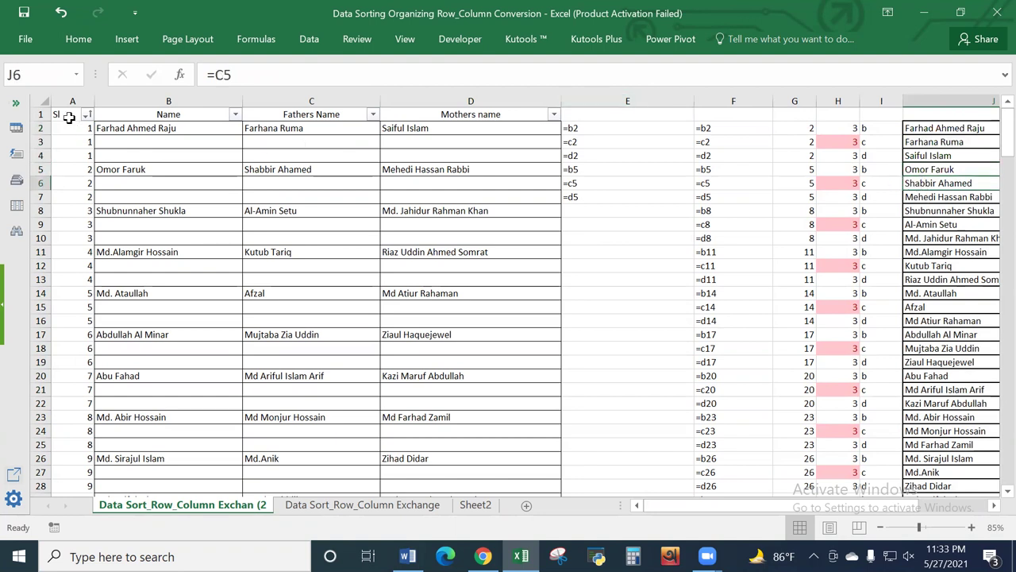
Step: Compare the three source name columns B to D, including the first record's row, with the single output column J
drag(167, 101, 444, 117)
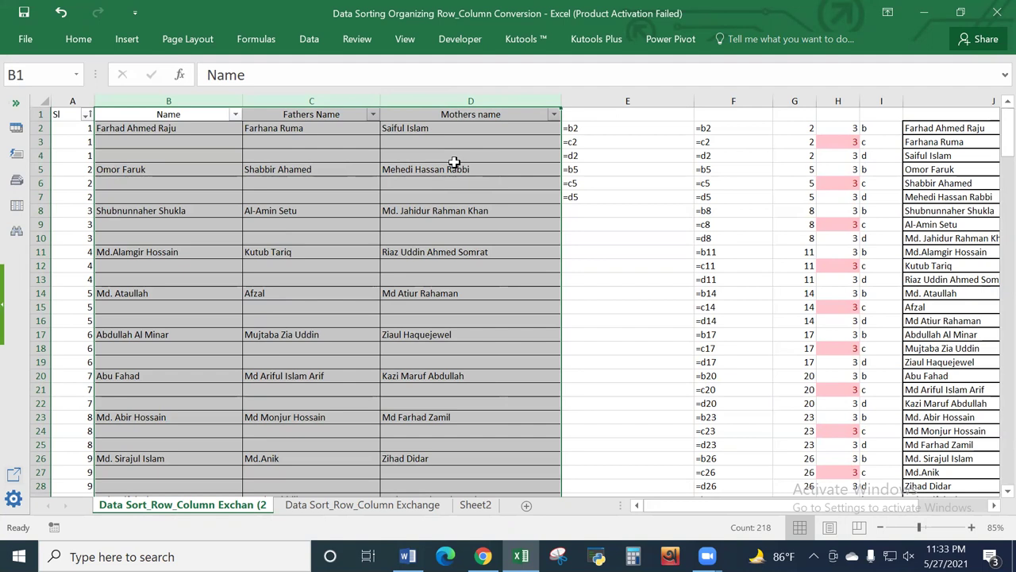
click(924, 102)
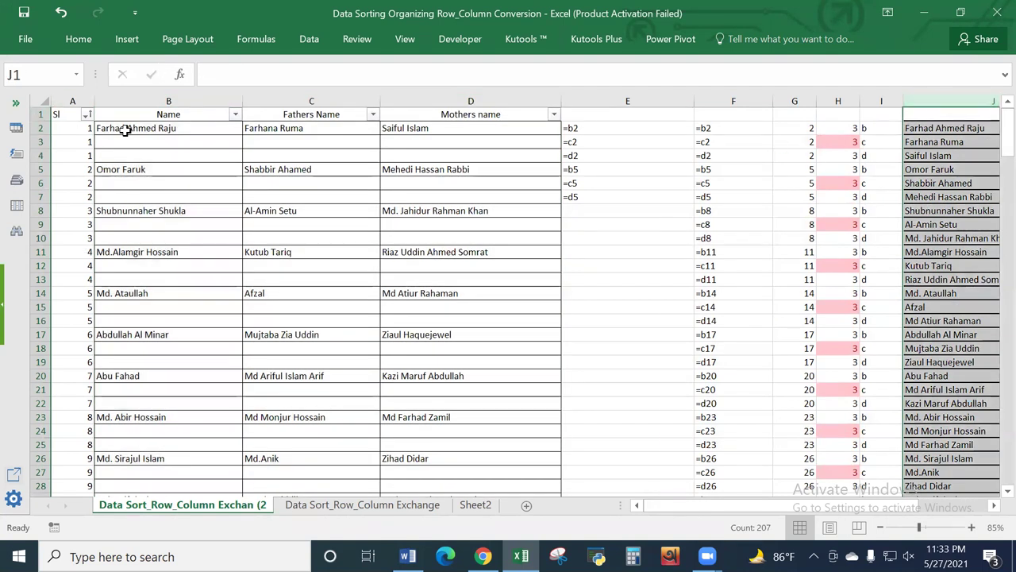
drag(136, 128, 367, 125)
drag(372, 124, 390, 125)
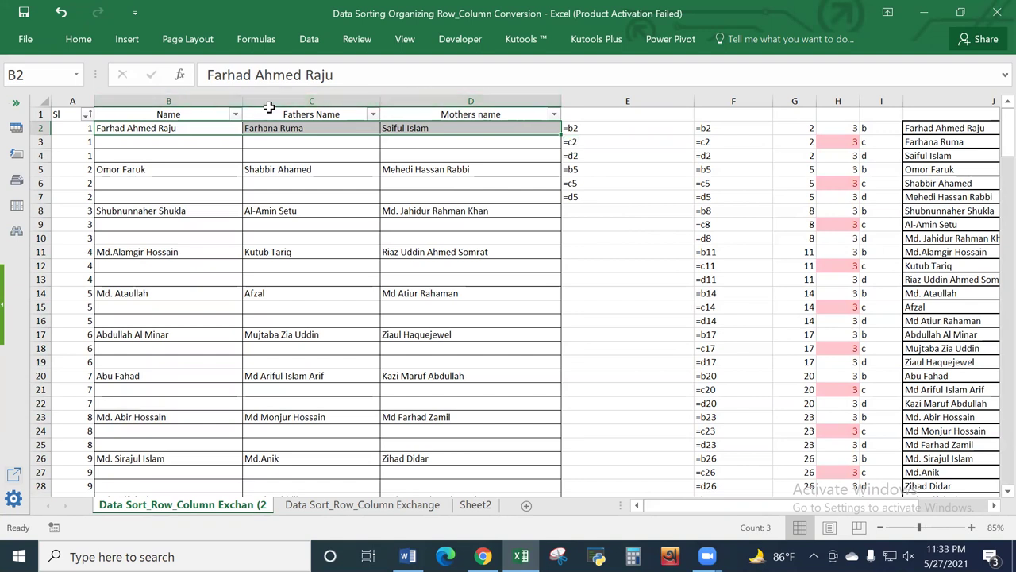
click(644, 166)
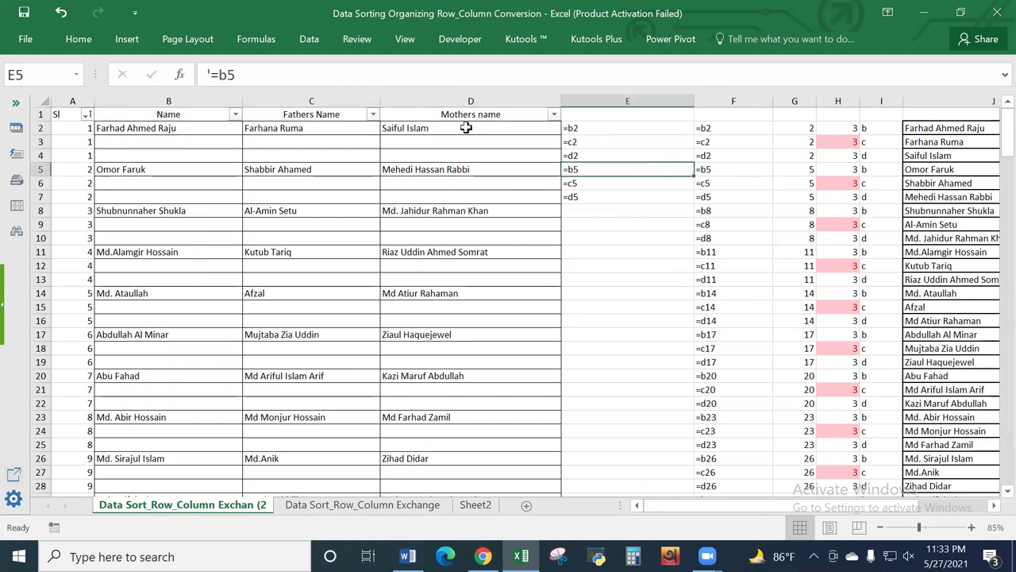
click(178, 131)
drag(178, 131, 396, 125)
drag(177, 103, 445, 101)
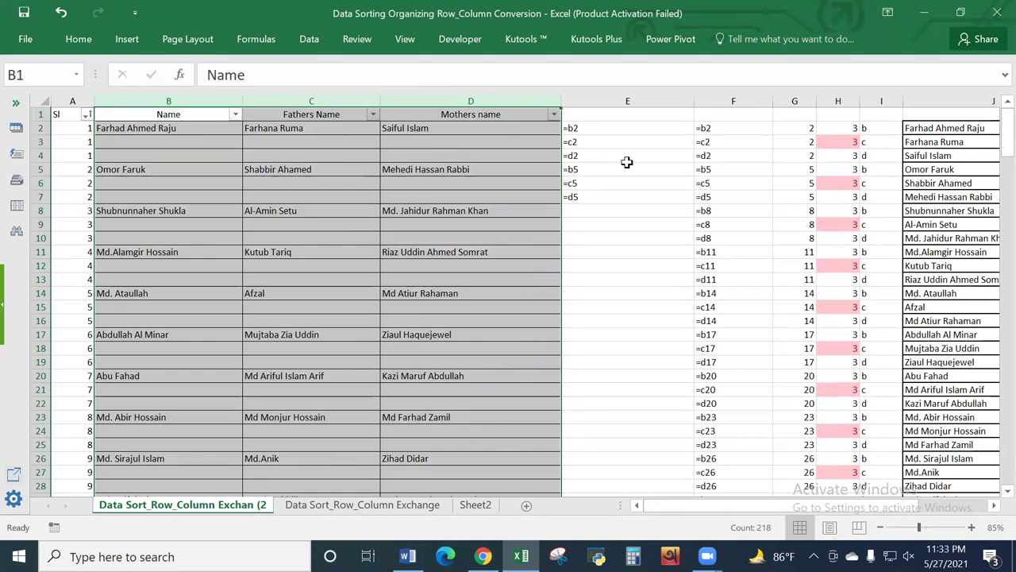
Step: Review the helper values in columns G to I alongside the full names in column J
drag(879, 508, 952, 509)
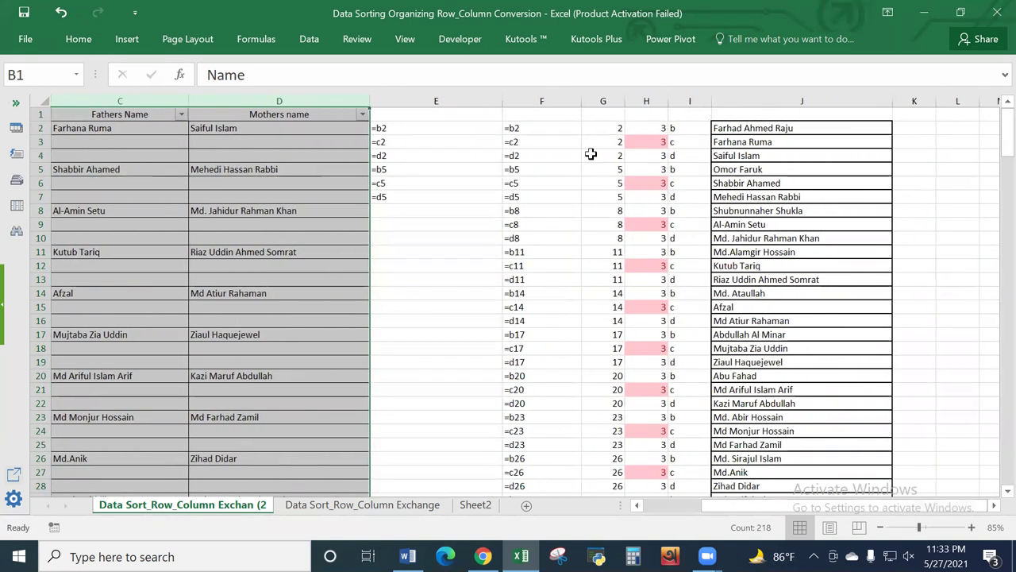
drag(608, 130, 729, 131)
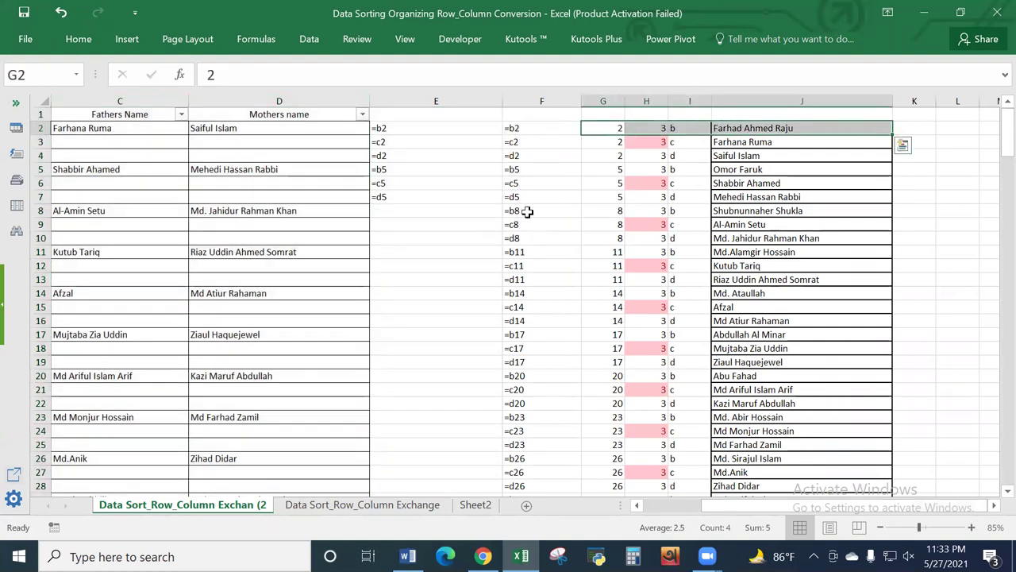
scroll(726, 317, down, 5)
drag(715, 512, 638, 510)
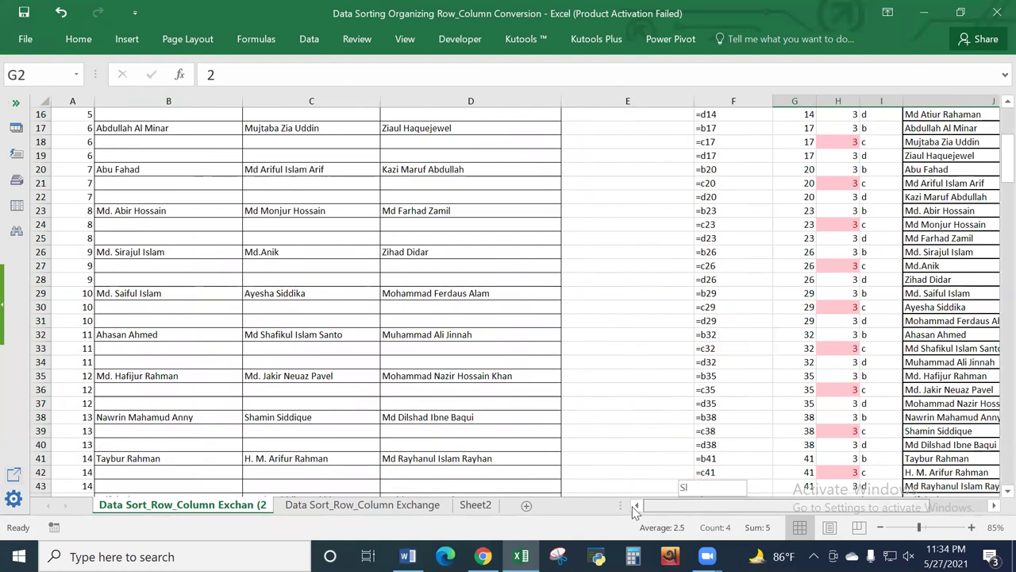
scroll(500, 229, up, 5)
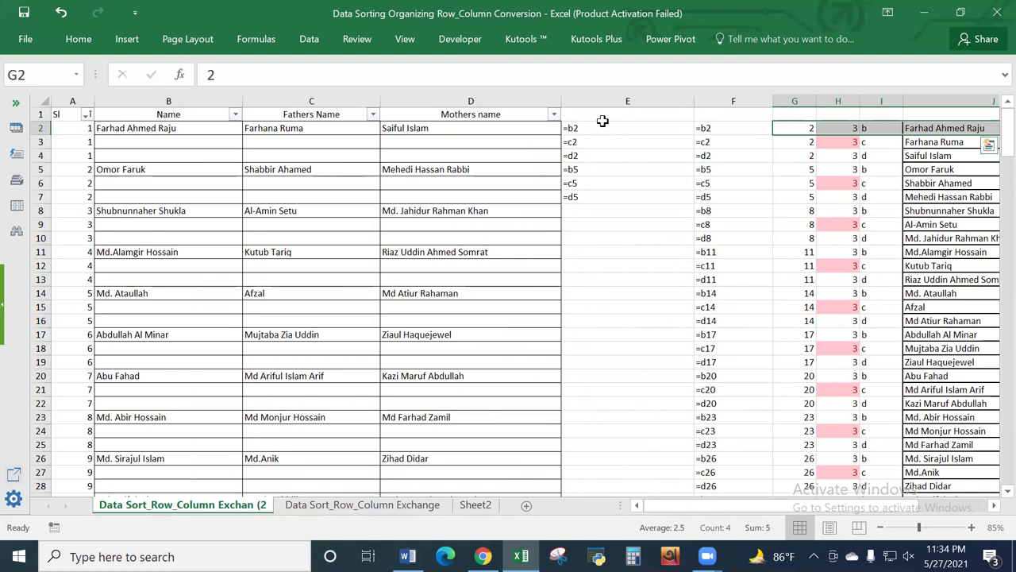
Step: Check the converted names in column J against the source records further down the sheet
scroll(595, 162, down, 20)
scroll(590, 175, down, 10)
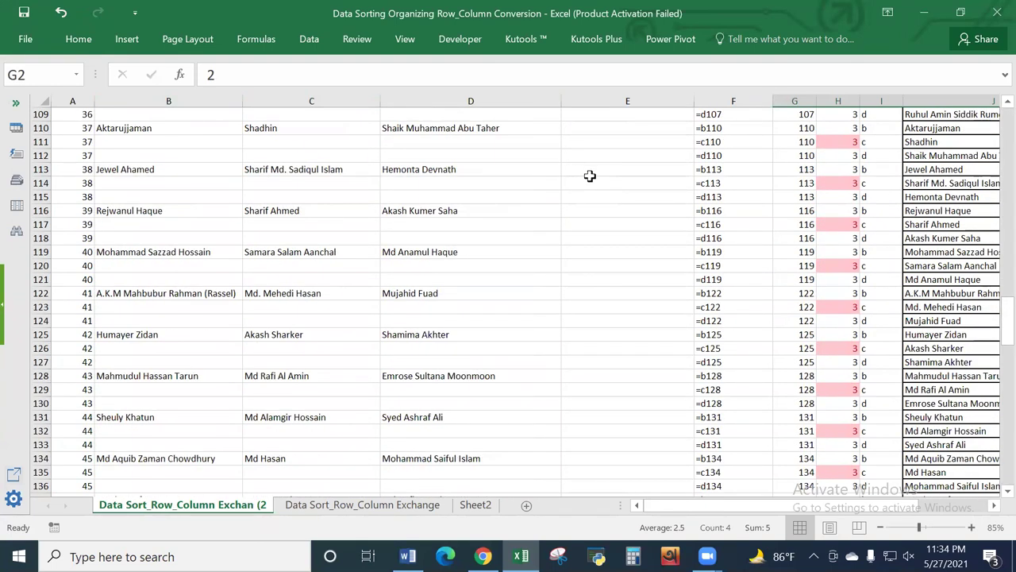
scroll(590, 176, down, 5)
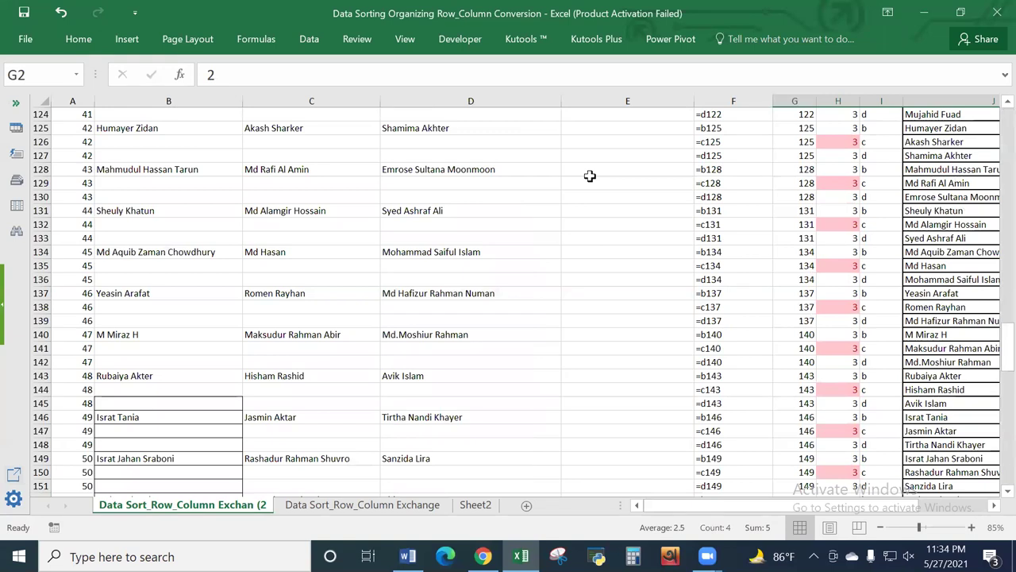
scroll(590, 175, down, 10)
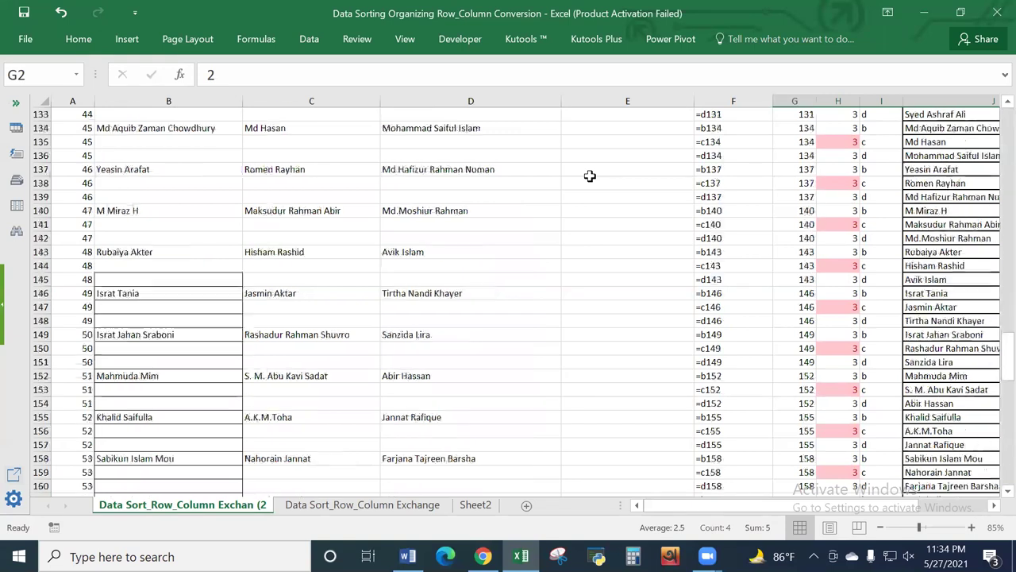
scroll(590, 175, up, 12)
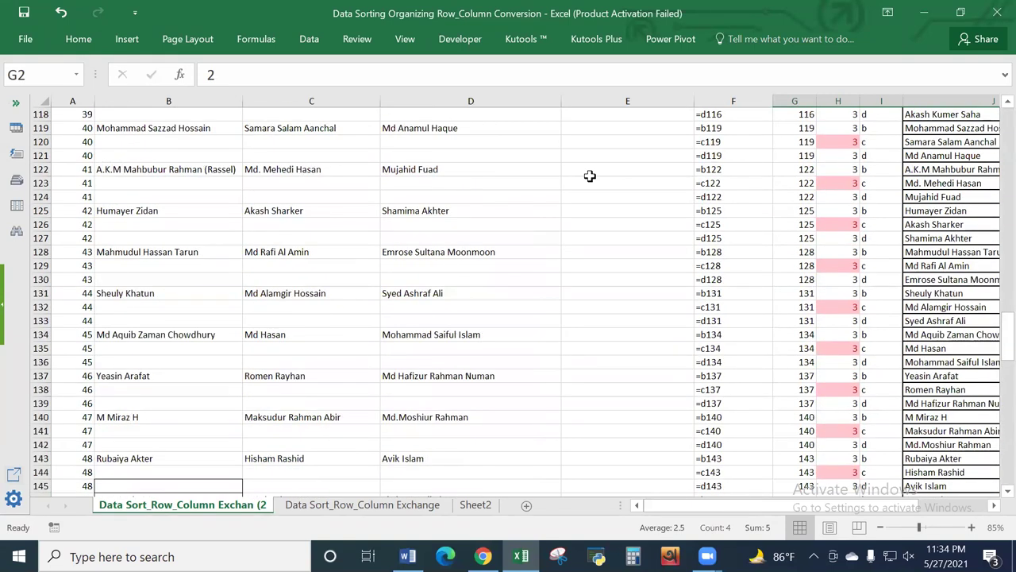
key(ctrl+Home)
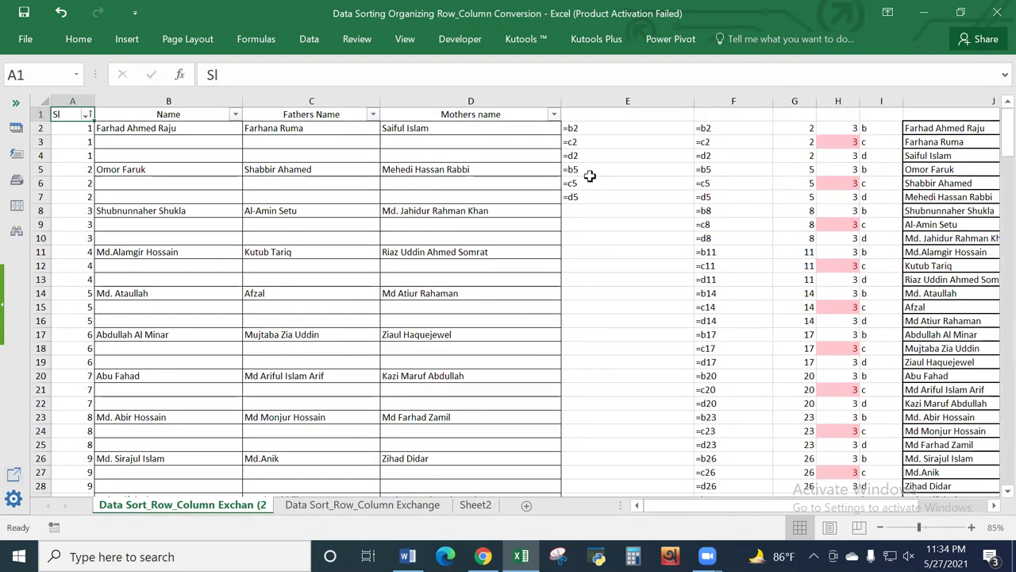
Step: Review the sample references in E2:E7 together with the source name columns and the converted column J
click(591, 127)
drag(591, 127, 595, 197)
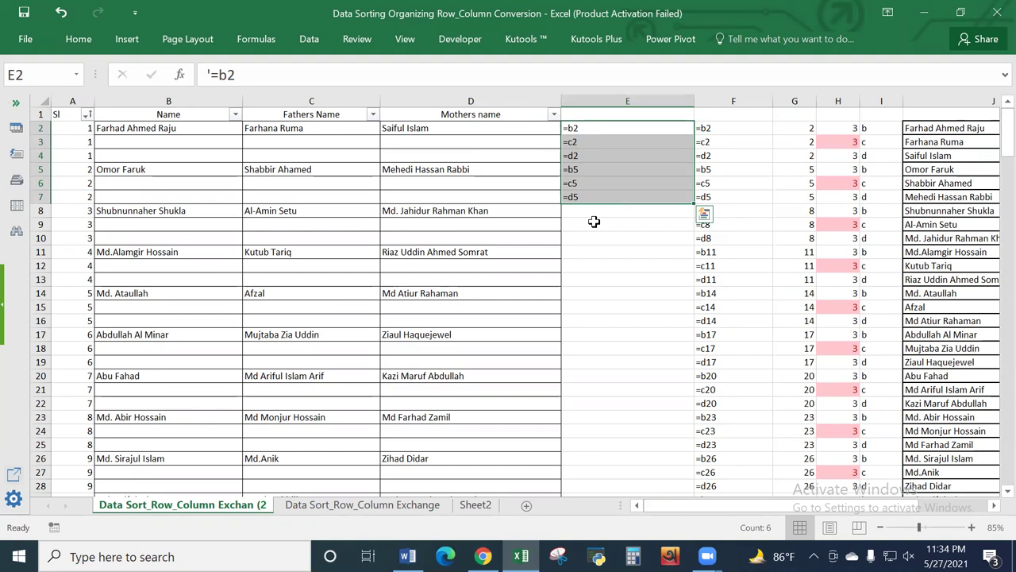
drag(479, 136, 485, 213)
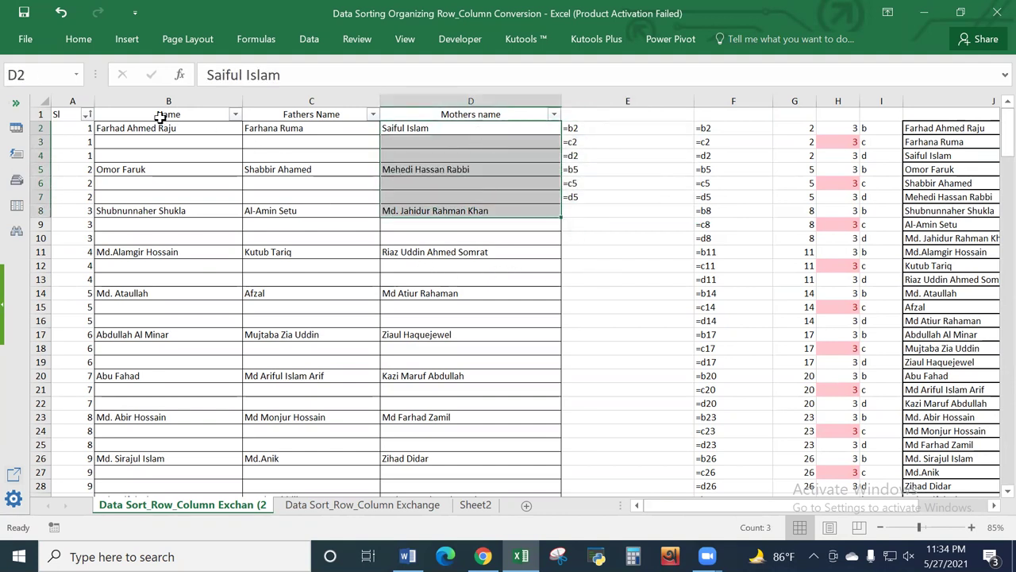
drag(159, 115, 881, 282)
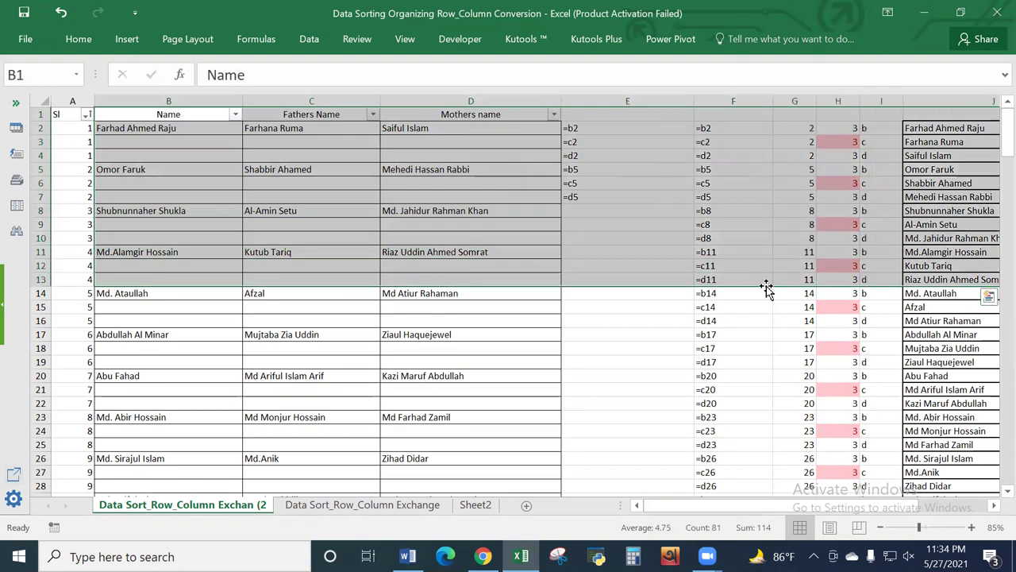
click(372, 317)
click(312, 280)
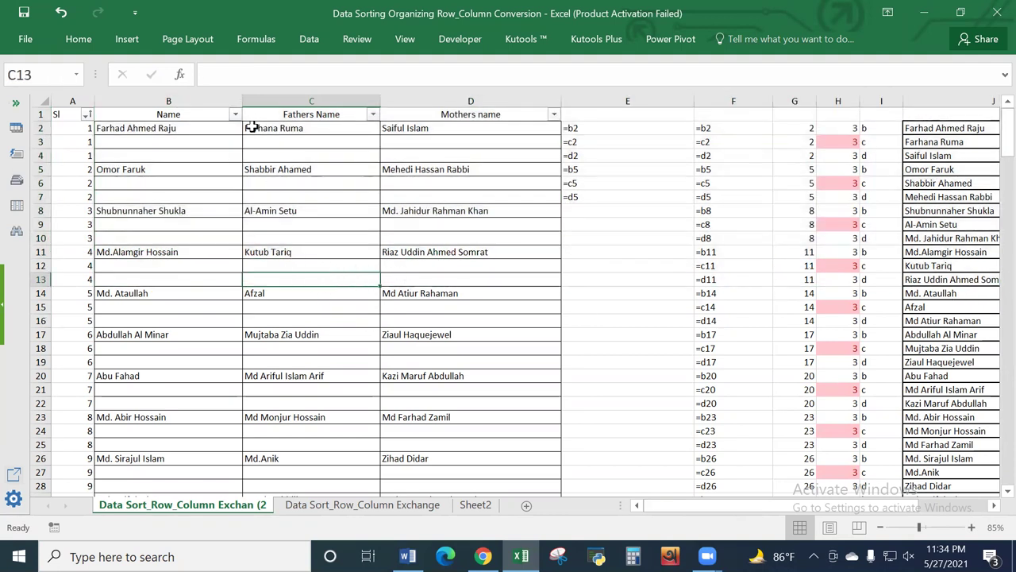
click(159, 144)
drag(170, 101, 907, 127)
click(620, 269)
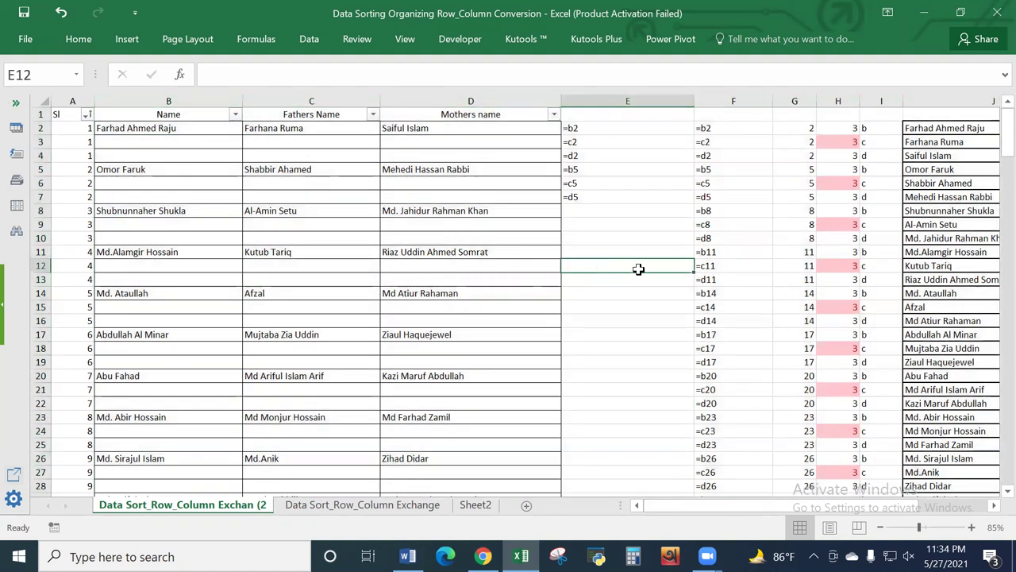
scroll(476, 298, down, 15)
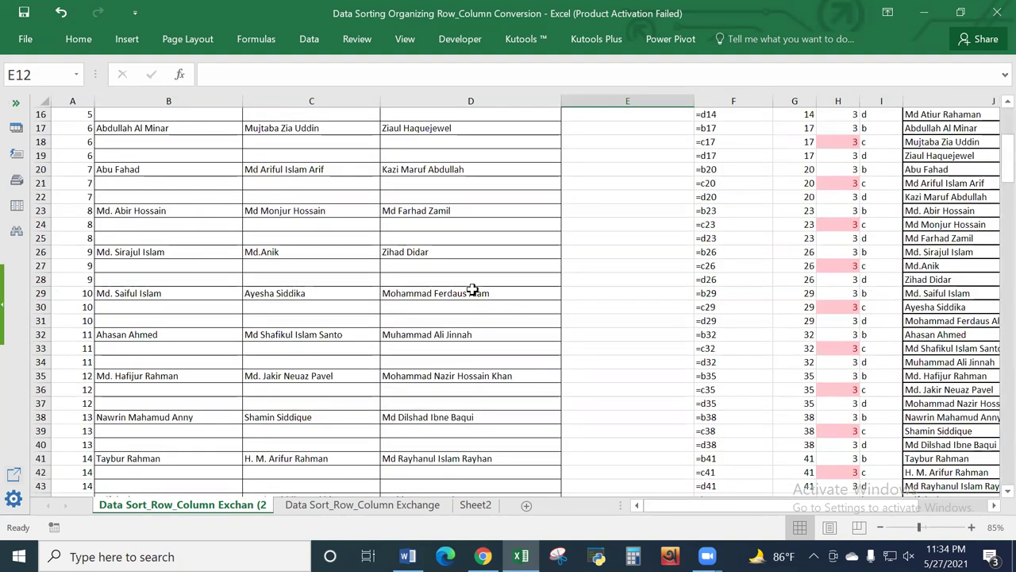
click(79, 39)
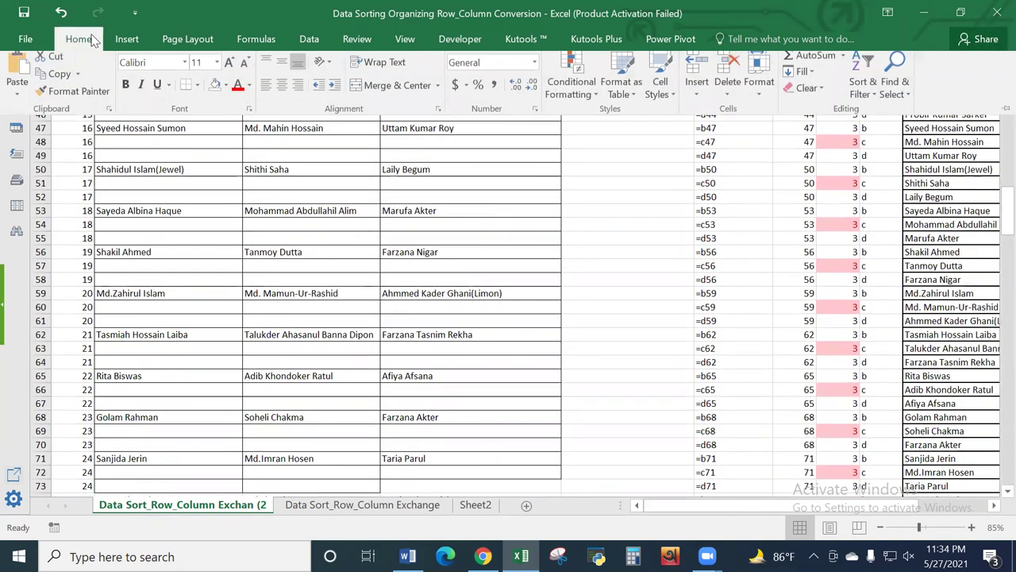
click(370, 166)
click(370, 157)
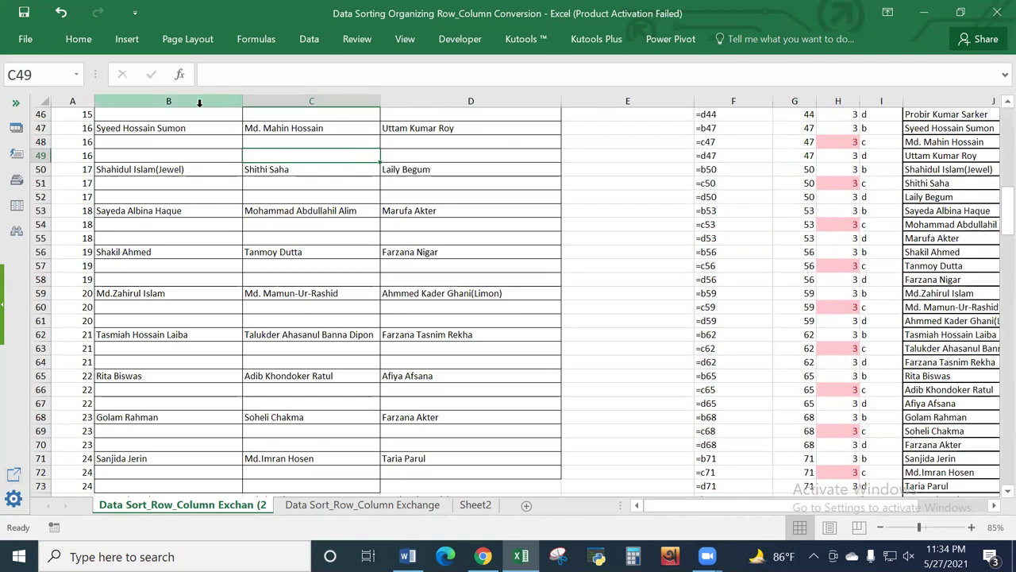
click(333, 266)
scroll(351, 266, down, 5)
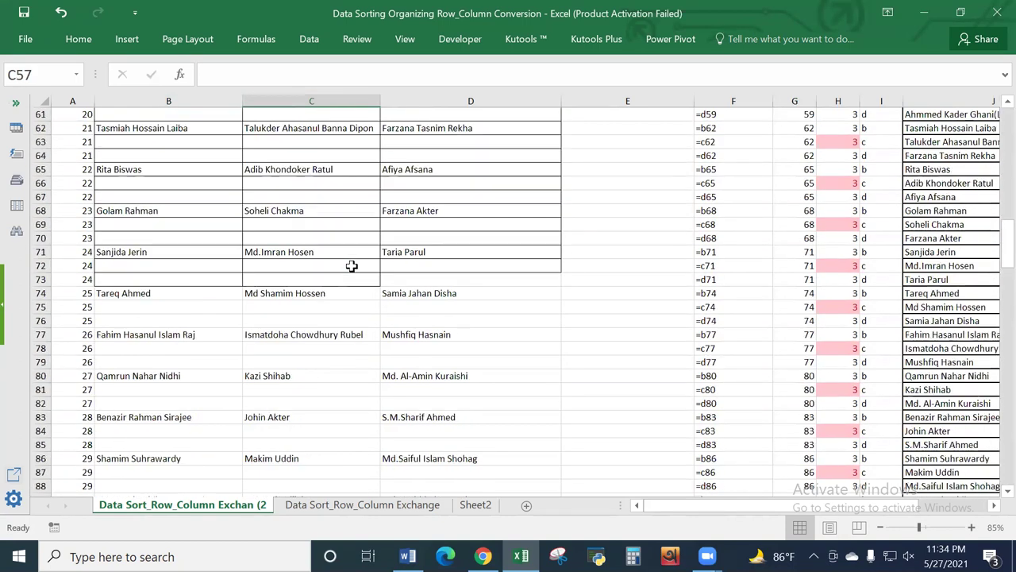
scroll(352, 266, up, 20)
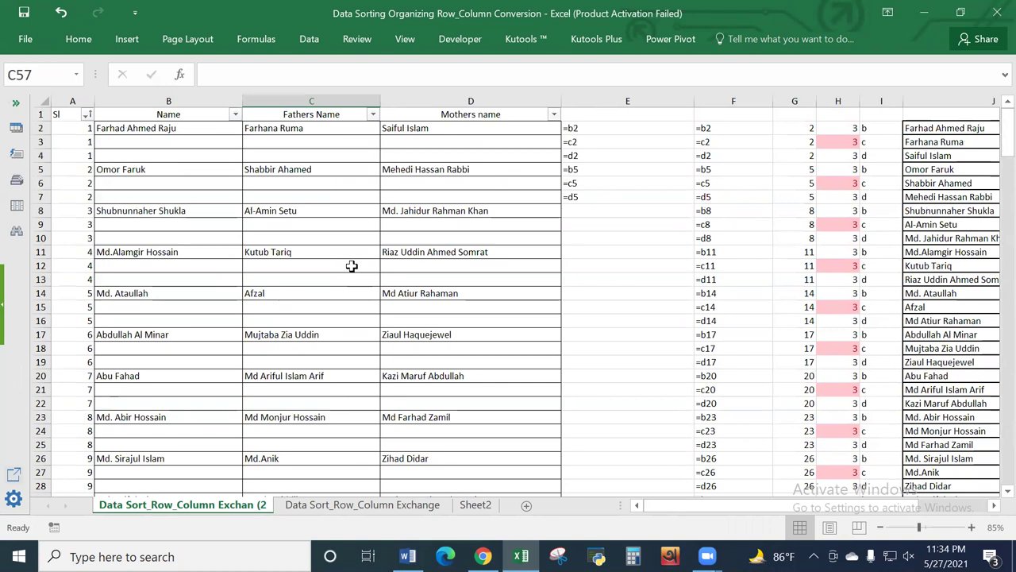